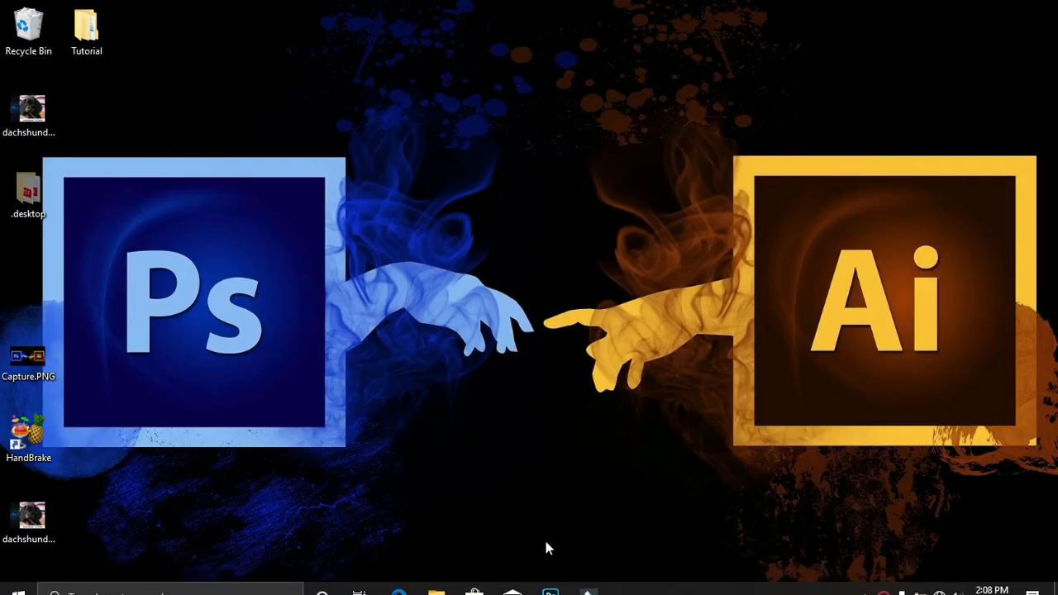
Step: Switch to Photoshop and open the mt-fuji, sky and girl-jumping-for-joy JPG images from the Downloads folder
click(550, 580)
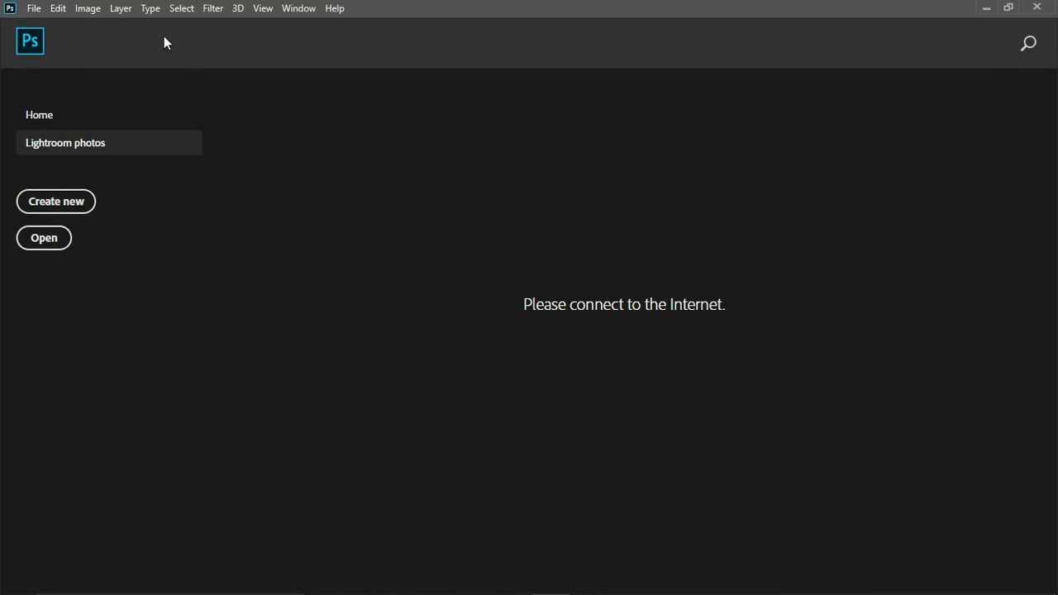
click(42, 7)
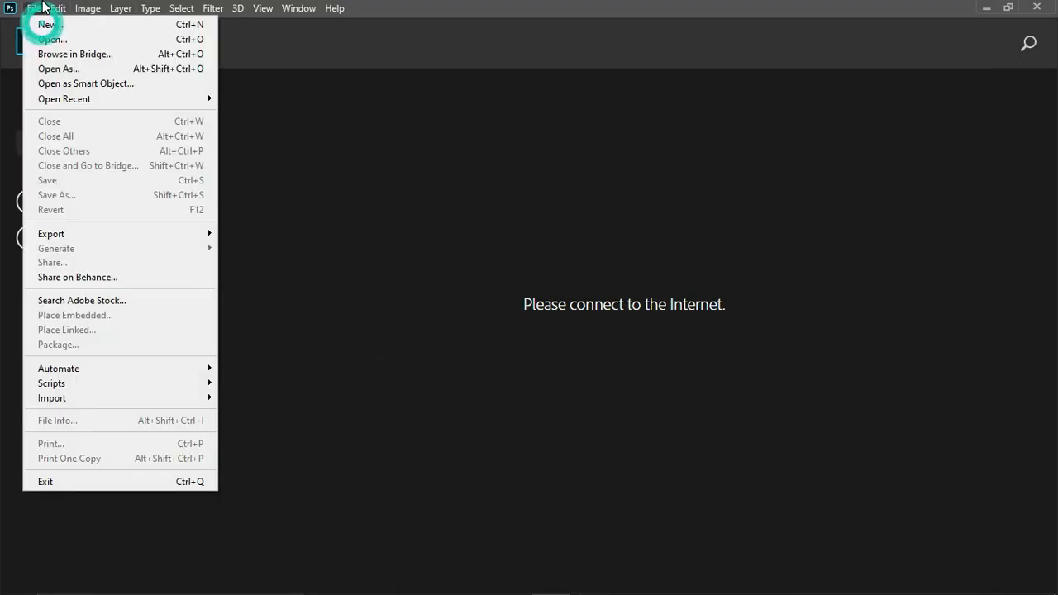
click(58, 46)
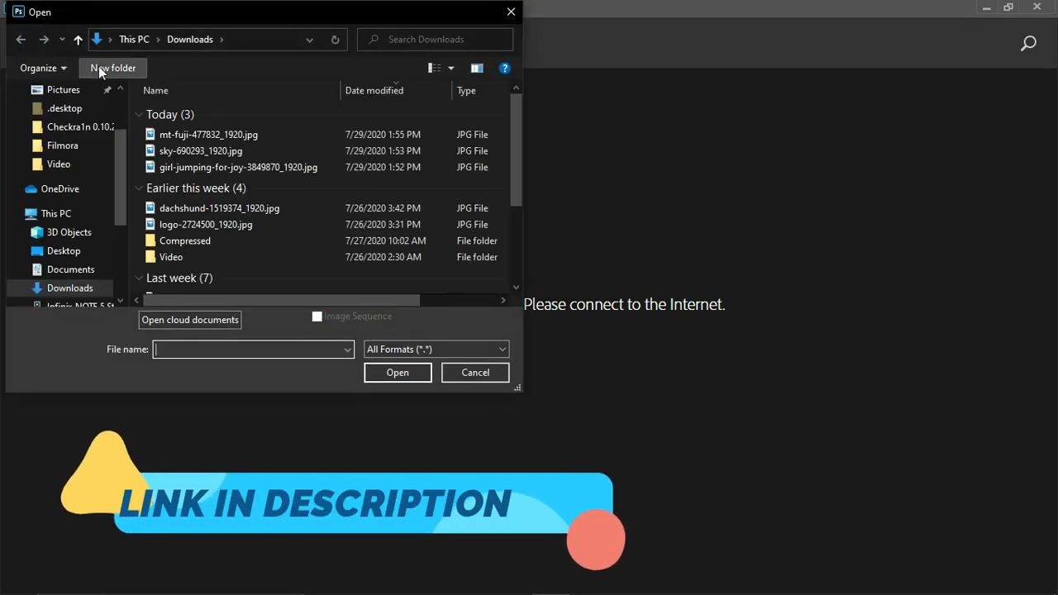
click(193, 137)
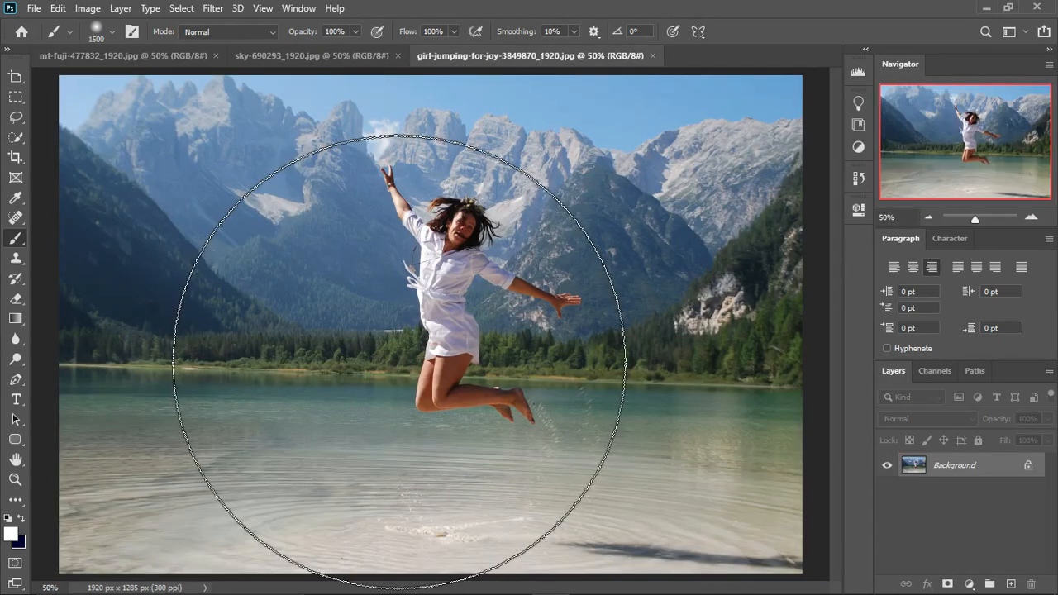
Step: Reduce the Brush tool's size to 500 px on the jumping girl image
key(bracketleft)
key(bracketleft)
key(bracketleft)
key(bracketleft)
key(bracketleft)
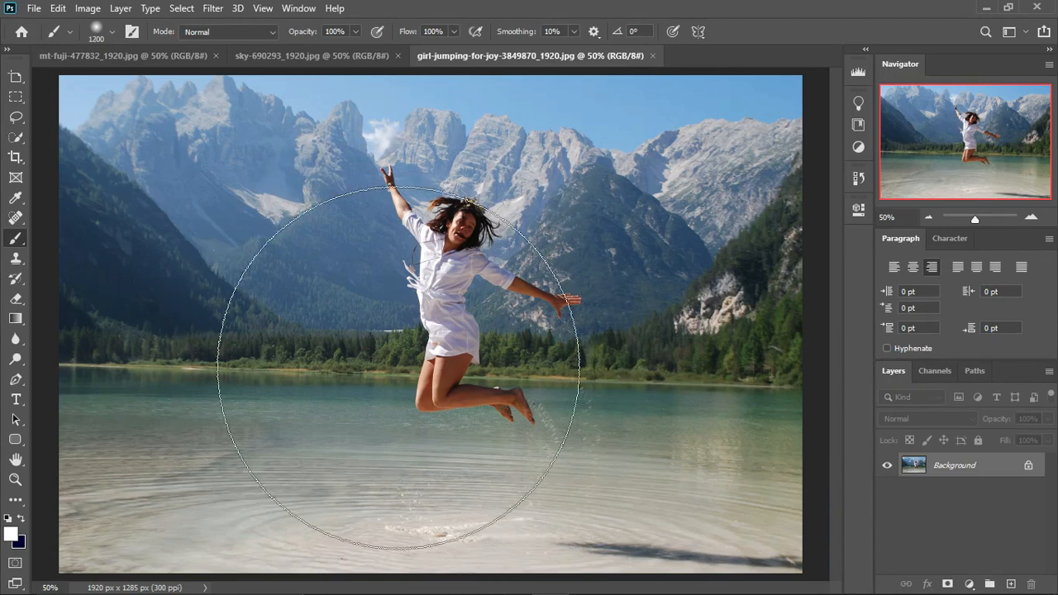
key(bracketleft)
key(bracketleft)
key(bracketleft)
key(bracketleft)
key(bracketleft)
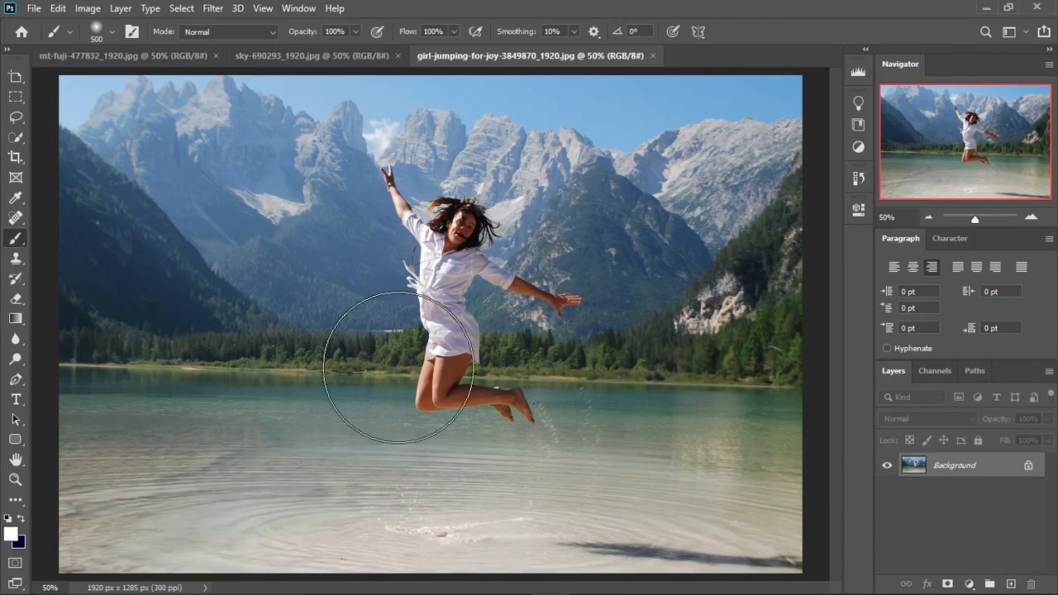
Step: Look through the sky and Mt. Fuji images and return to the jumping girl image
click(350, 48)
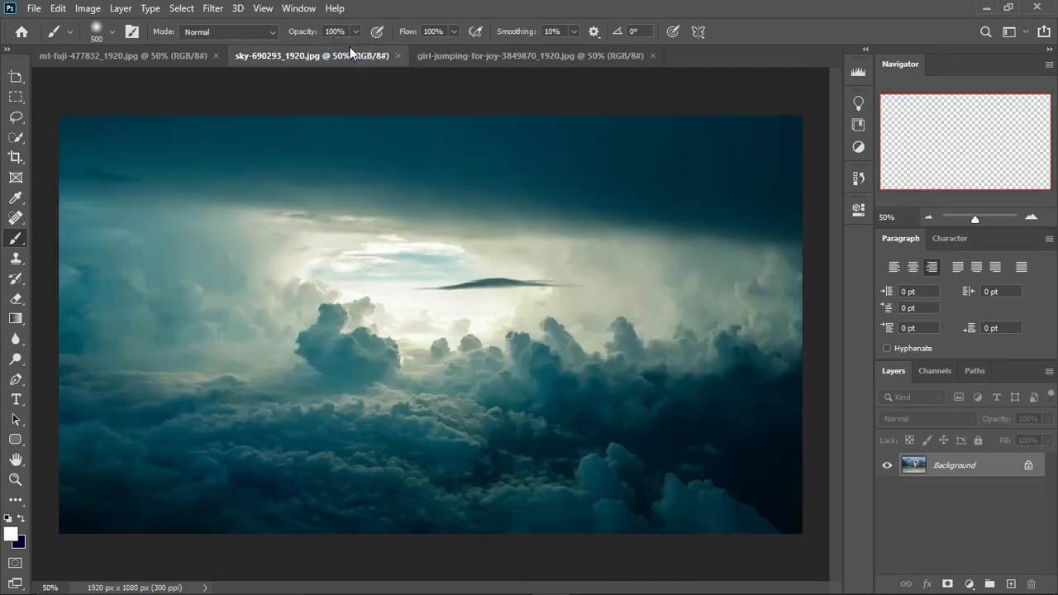
click(136, 52)
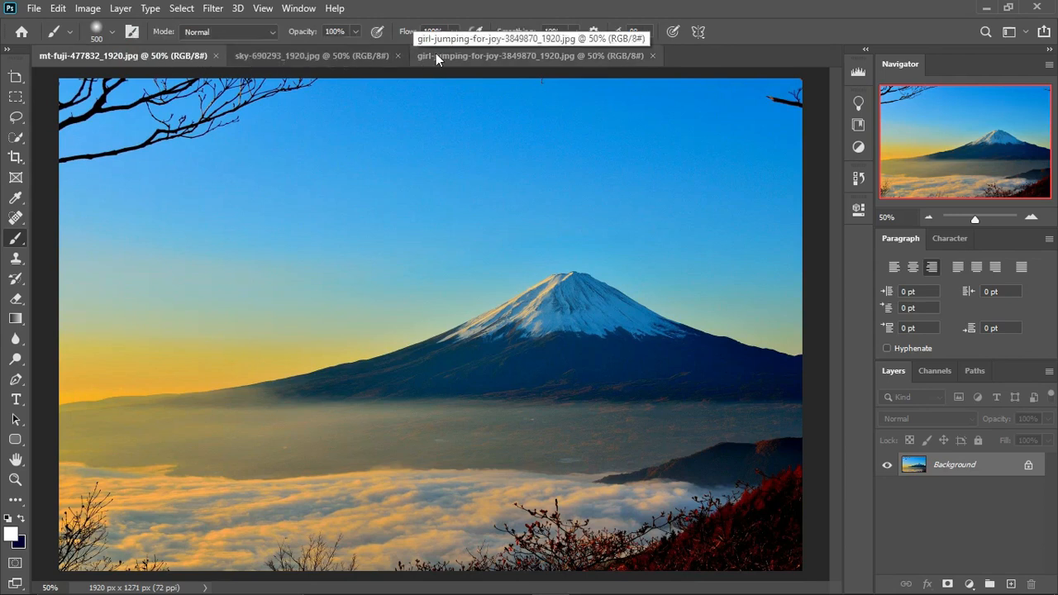
click(492, 53)
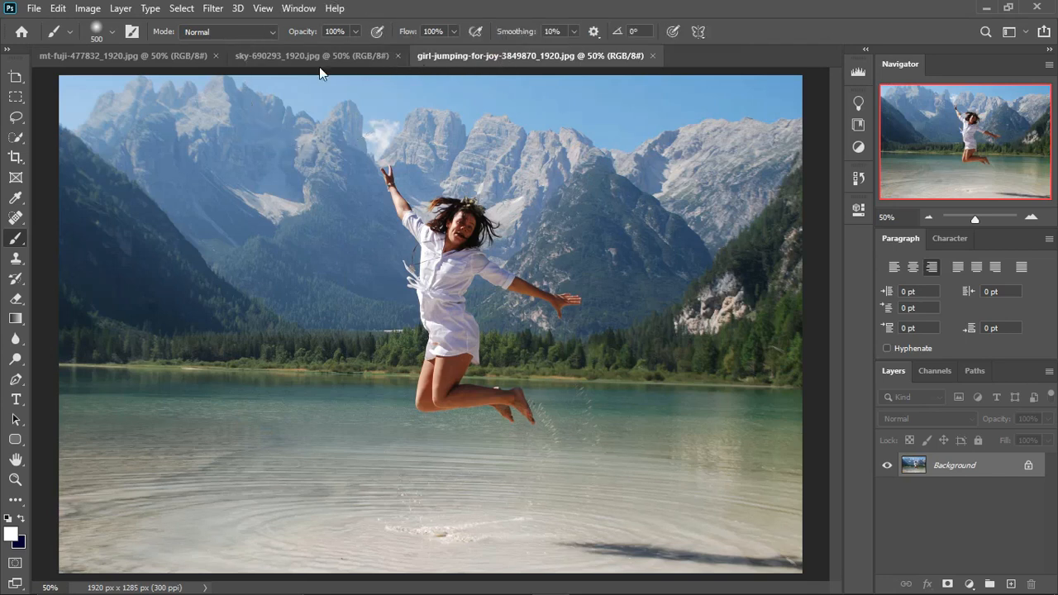
click(169, 56)
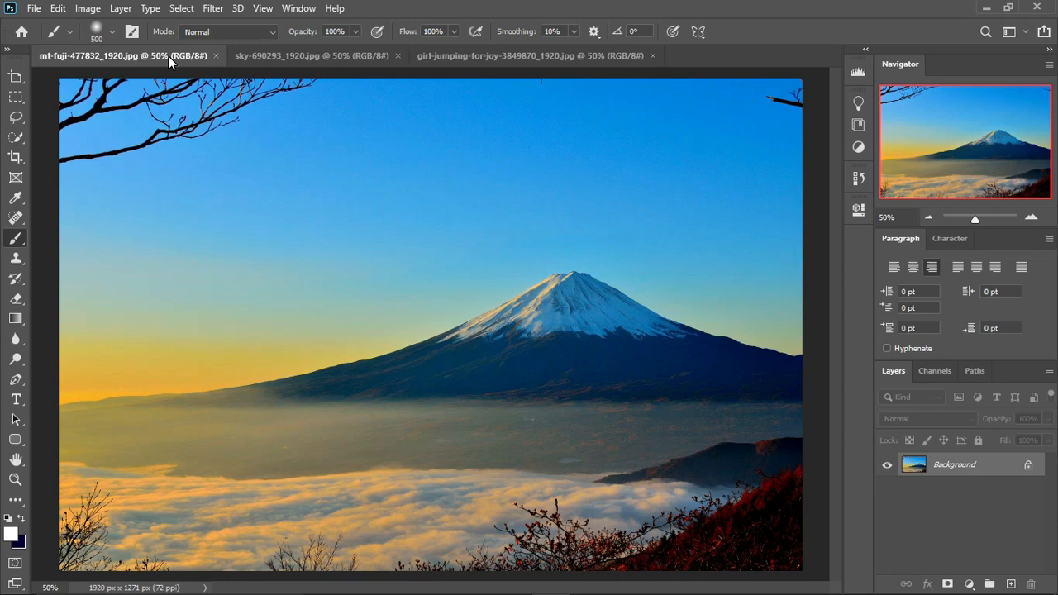
click(509, 52)
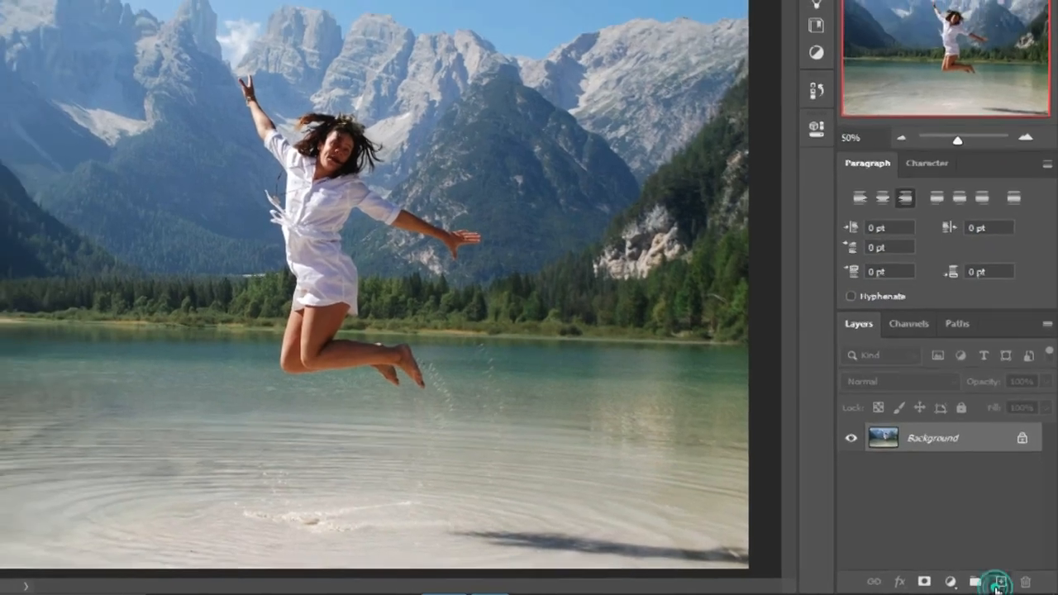
Step: Add an empty layer above the jumping girl photo and set the Spot Healing Brush to sample all layers
click(989, 580)
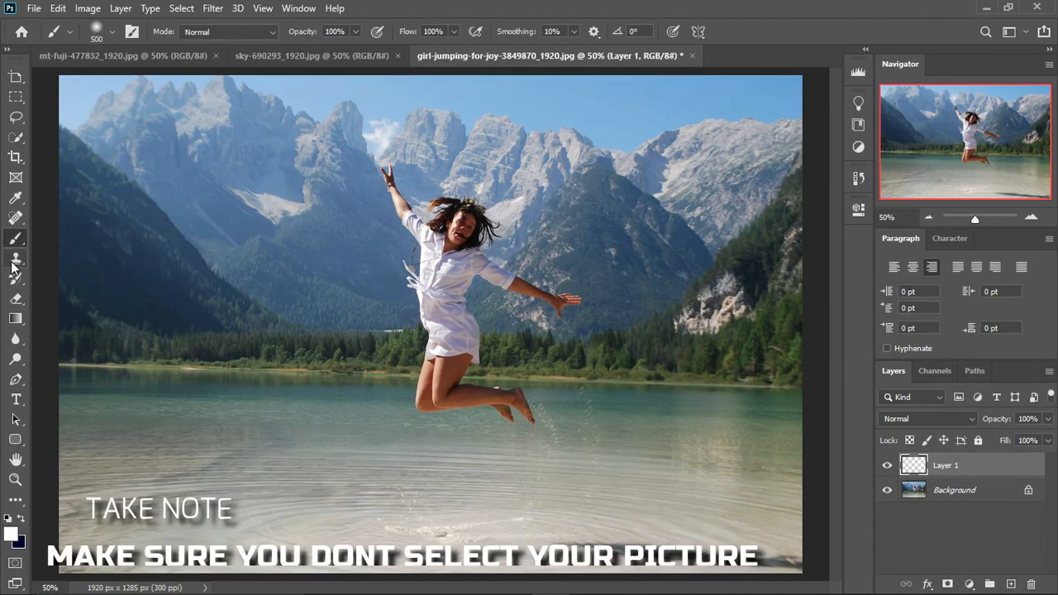
click(15, 217)
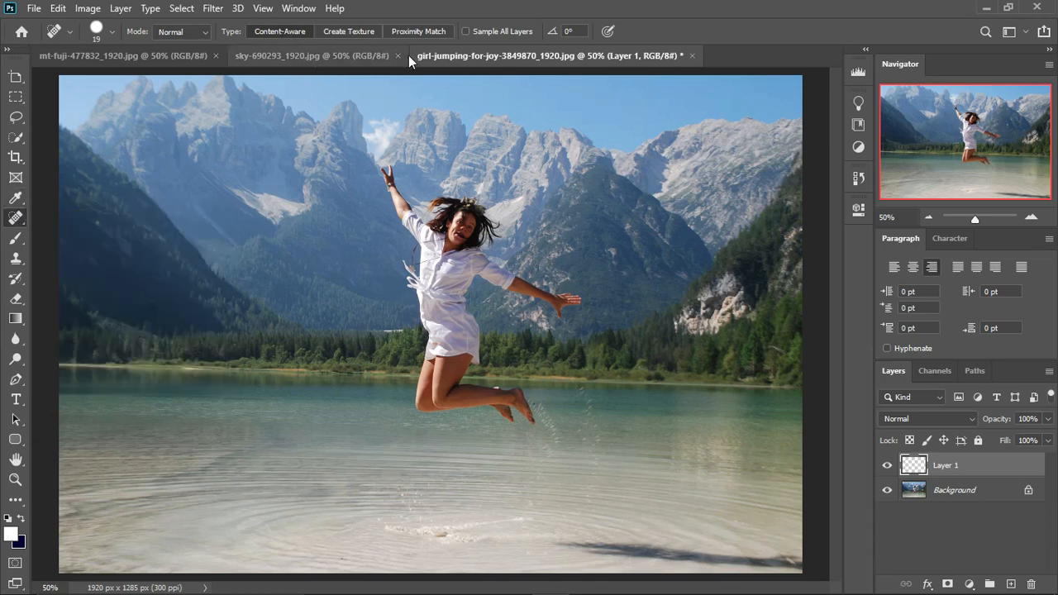
click(472, 31)
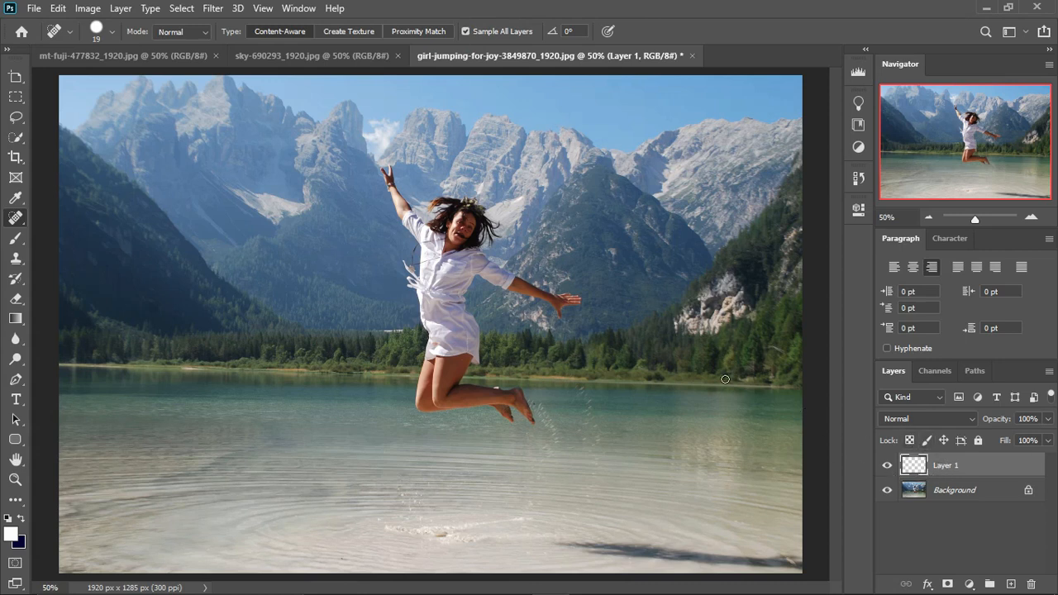
Step: Paint out the jumping girl, the leftover patches and her shadow on Layer 1 with a 100 px Spot Healing Brush
key(bracketright)
key(bracketright)
key(bracketright)
key(bracketright)
key(bracketright)
key(bracketright)
key(bracketright)
key(bracketright)
key(bracketright)
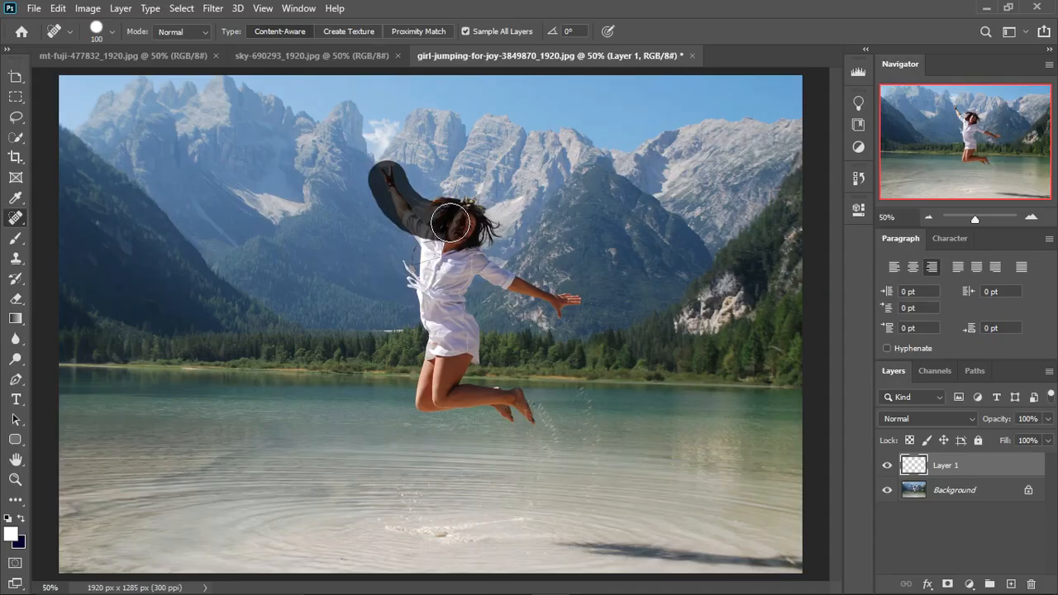
mouse_move(450, 222)
mouse_down()
mouse_move(443, 217)
mouse_move(474, 221)
mouse_move(469, 214)
mouse_move(452, 257)
mouse_move(559, 298)
mouse_move(454, 284)
mouse_move(428, 273)
mouse_move(419, 252)
mouse_move(406, 310)
mouse_move(431, 314)
mouse_move(439, 302)
mouse_move(454, 309)
mouse_move(452, 328)
mouse_move(465, 329)
mouse_move(463, 358)
mouse_move(437, 349)
mouse_move(430, 391)
mouse_move(494, 392)
mouse_move(524, 406)
mouse_move(478, 388)
mouse_move(425, 393)
mouse_move(451, 380)
mouse_move(455, 389)
mouse_move(427, 389)
mouse_move(450, 305)
mouse_up()
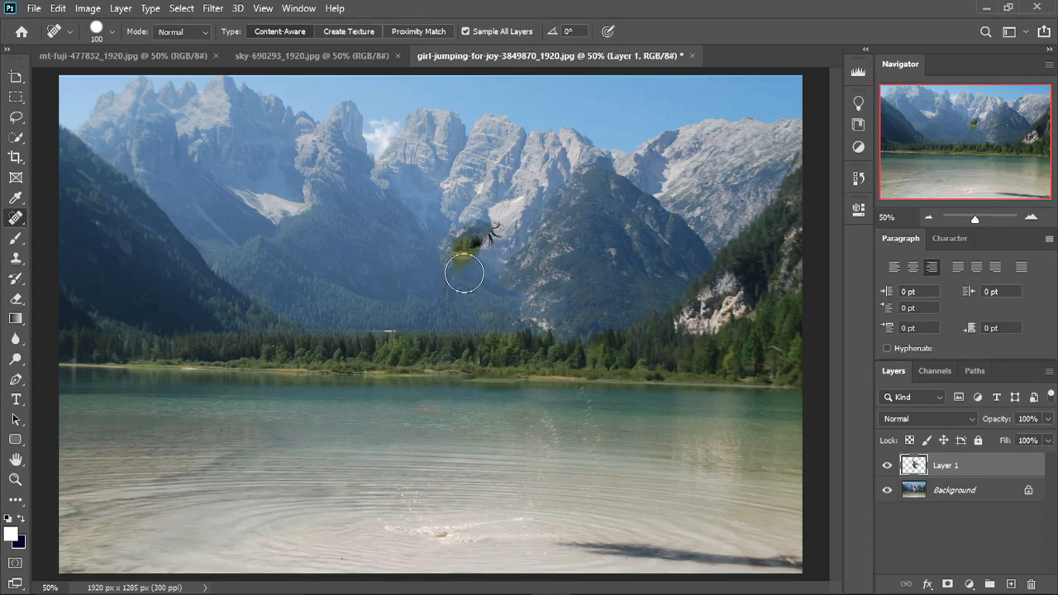
mouse_move(463, 259)
mouse_down()
mouse_move(514, 225)
mouse_move(469, 229)
mouse_move(450, 282)
mouse_up()
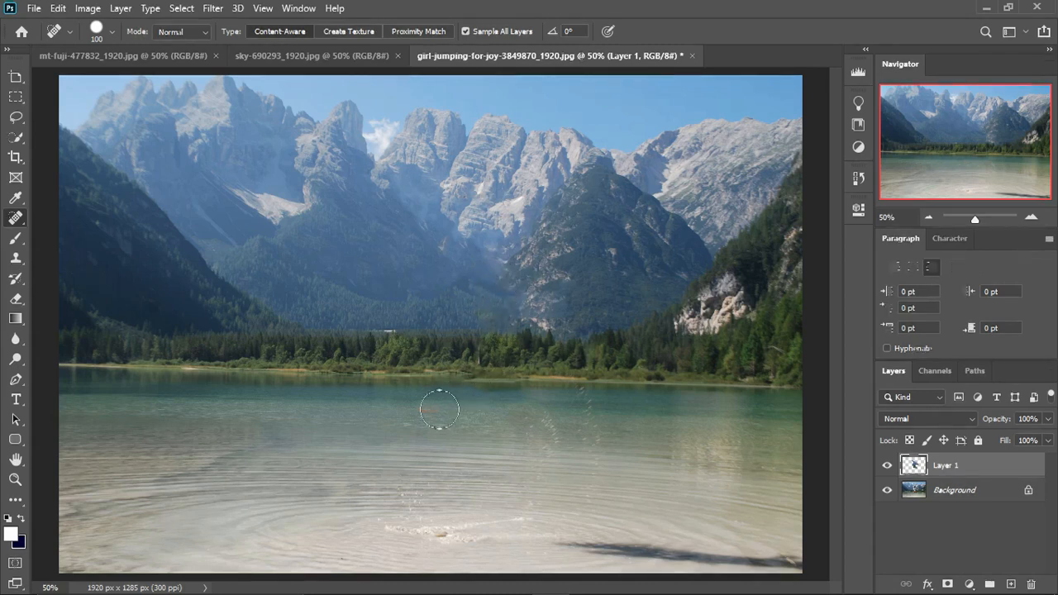
drag(427, 408, 450, 414)
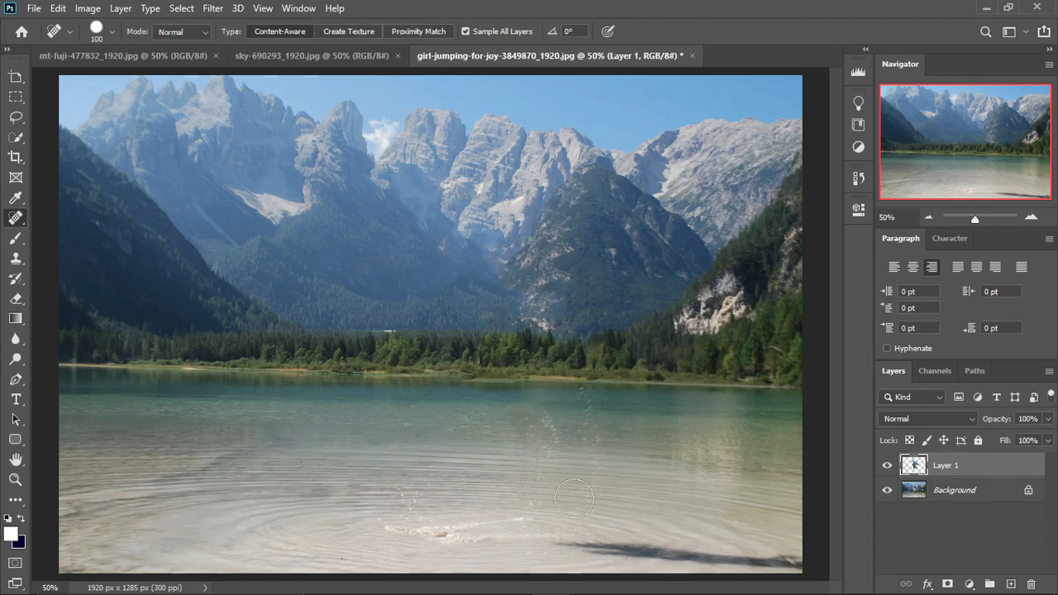
drag(568, 553, 806, 566)
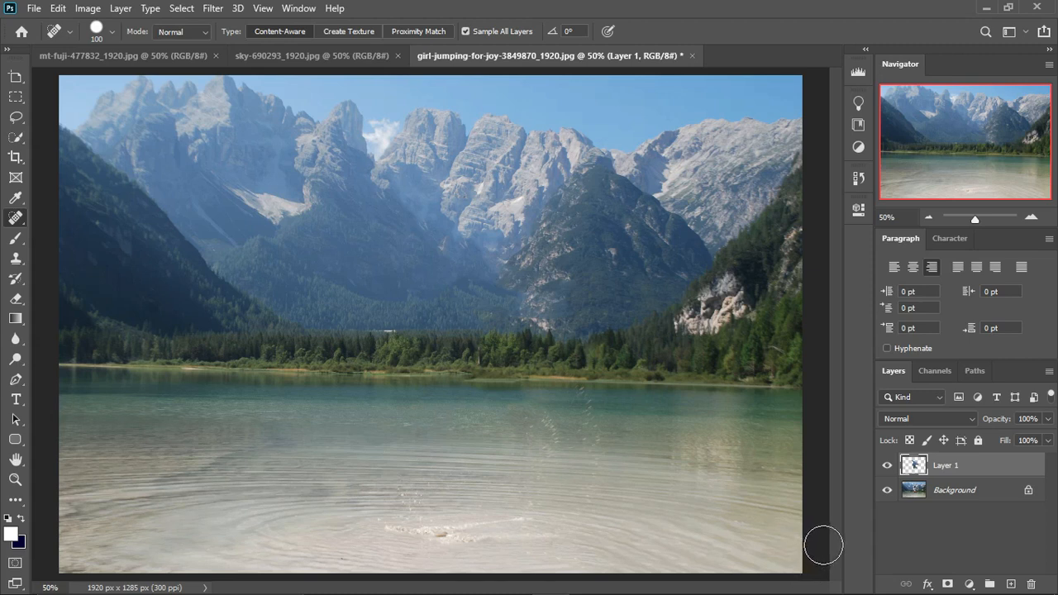
Step: Toggle the visibility of Layer 1 to compare the retouched scene with the original photo
click(886, 468)
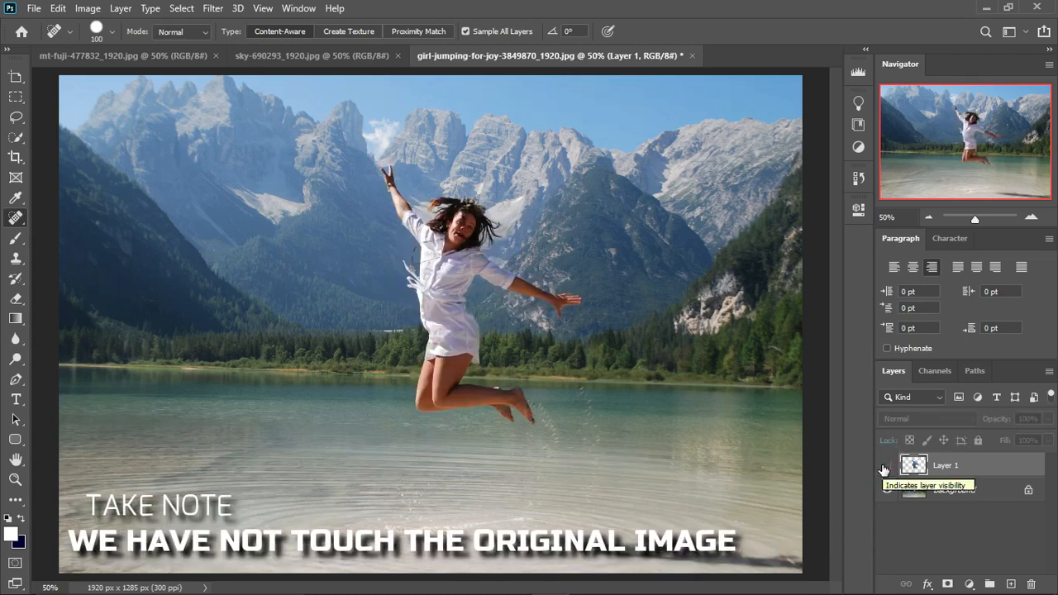
click(883, 468)
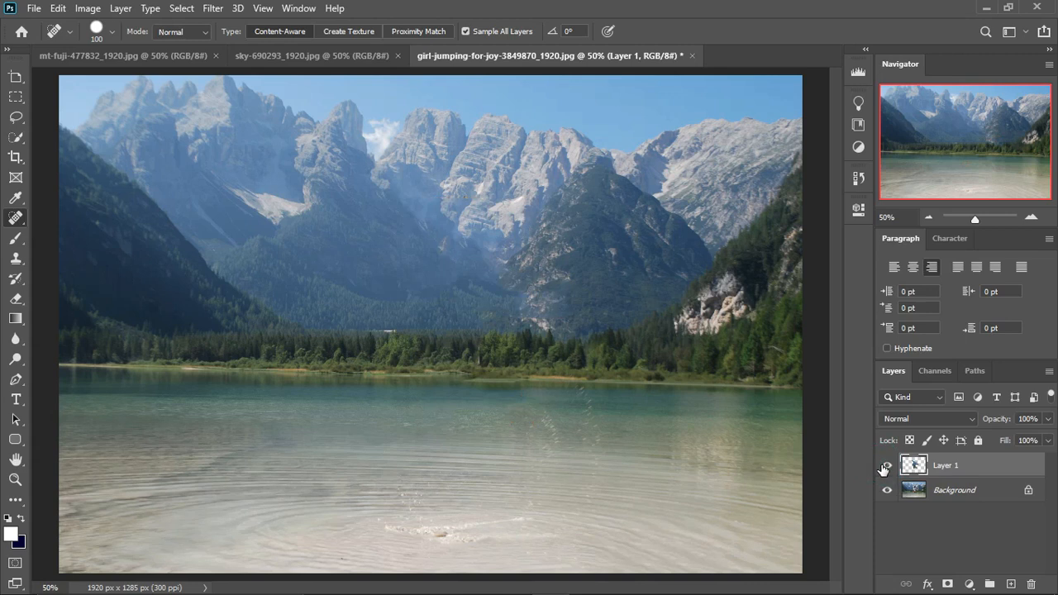
click(884, 468)
click(885, 468)
Step: Add an empty layer above Layer 1 and try the Quick Selection tool on the sky there
click(14, 138)
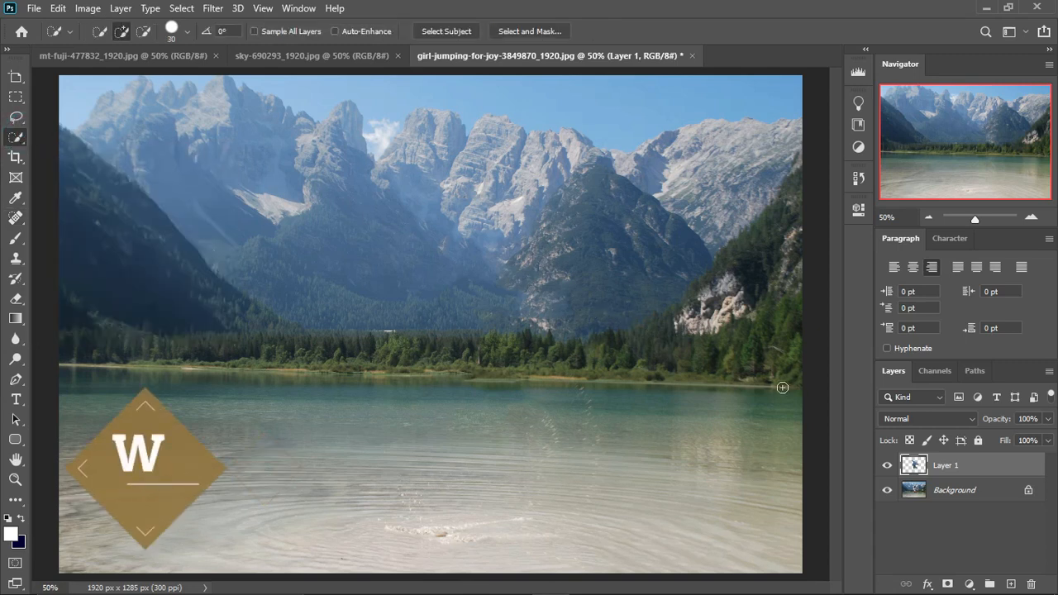
click(1010, 584)
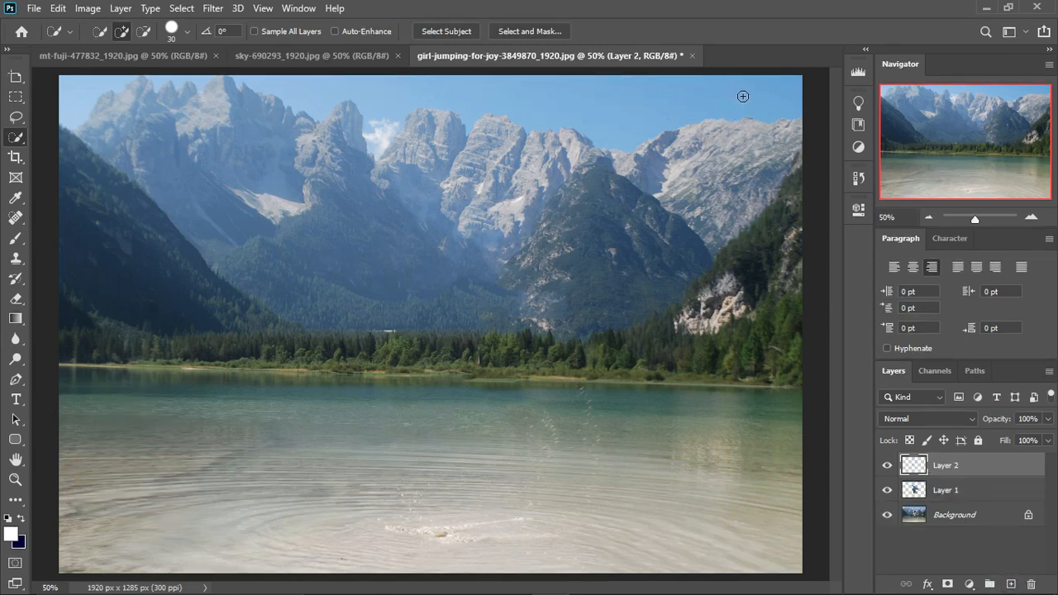
mouse_move(765, 89)
mouse_down()
mouse_move(765, 80)
mouse_move(752, 102)
mouse_move(676, 110)
mouse_move(611, 139)
mouse_up()
key(ctrl+d)
Step: Try a quick selection of the sky on the Background layer, reduce the selection brush to 10 px and deselect
click(945, 517)
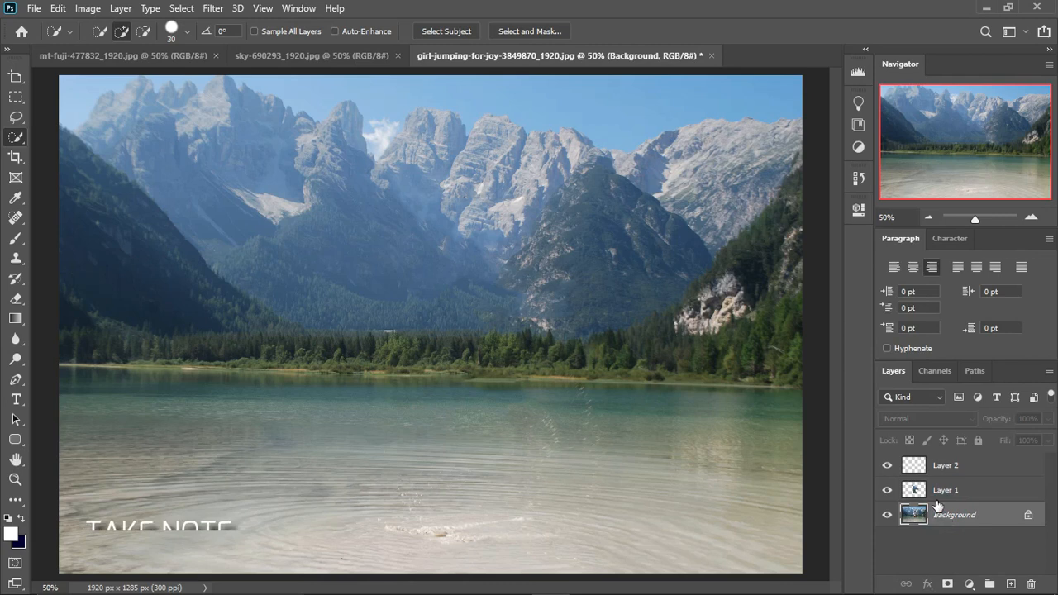
drag(775, 106, 753, 91)
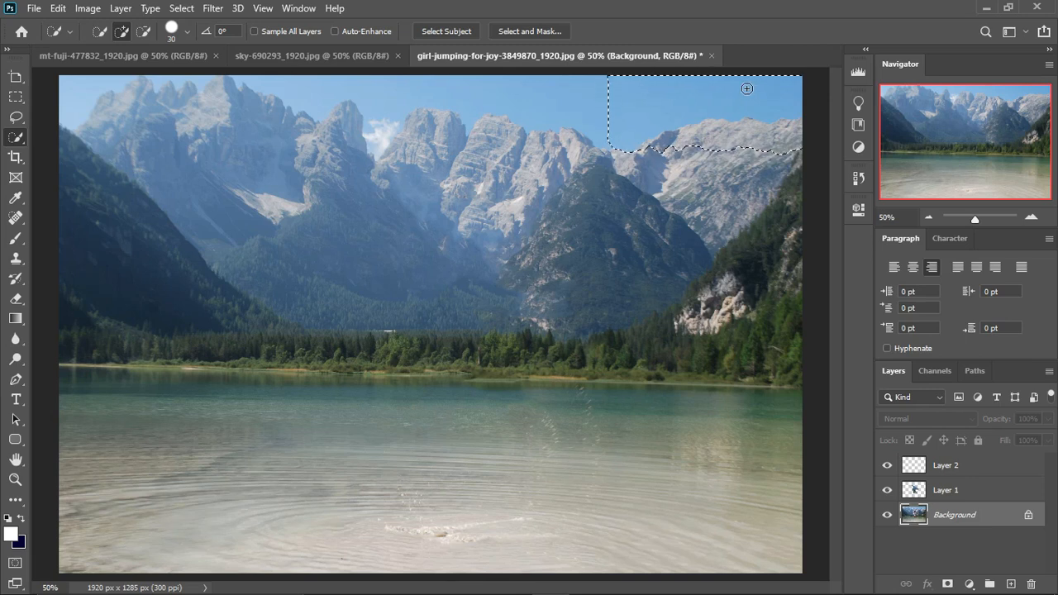
key(bracketleft)
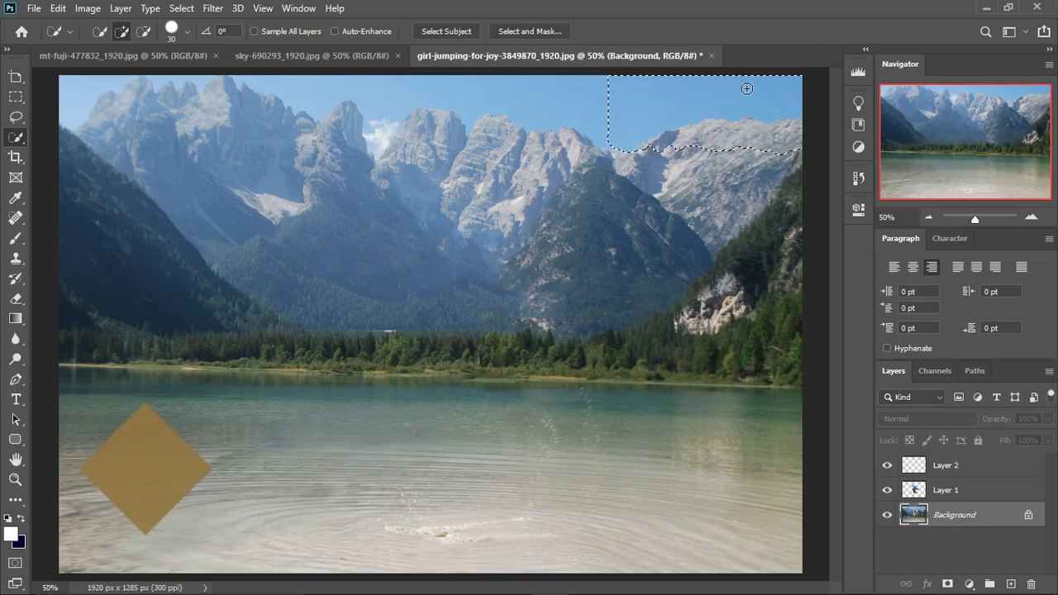
key(bracketleft)
key(bracketleft)
key(bracketleft)
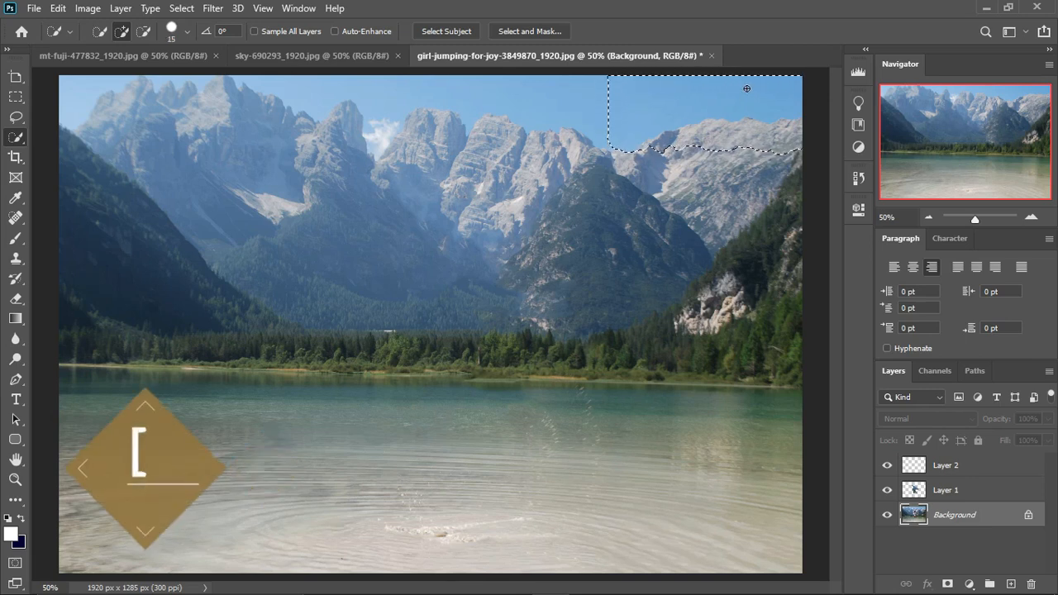
key(ctrl+d)
Step: Select the sky across the full width of the Background layer with the 10 px Quick Selection brush
mouse_move(748, 88)
mouse_down()
mouse_move(724, 106)
mouse_move(673, 112)
mouse_move(660, 101)
mouse_move(622, 123)
mouse_up()
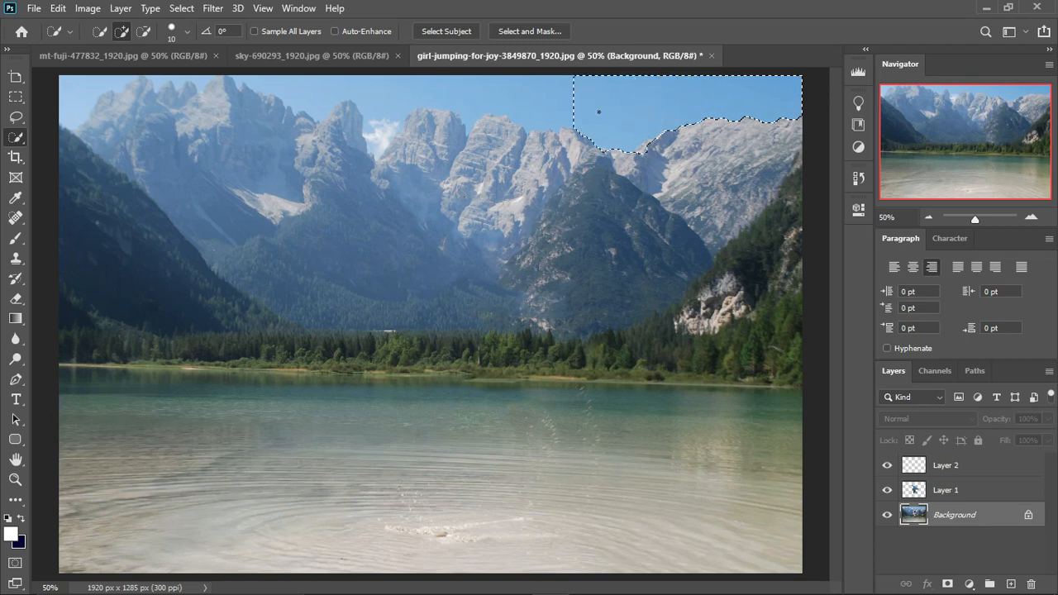
mouse_move(566, 96)
mouse_down()
mouse_move(478, 82)
mouse_move(328, 88)
mouse_up()
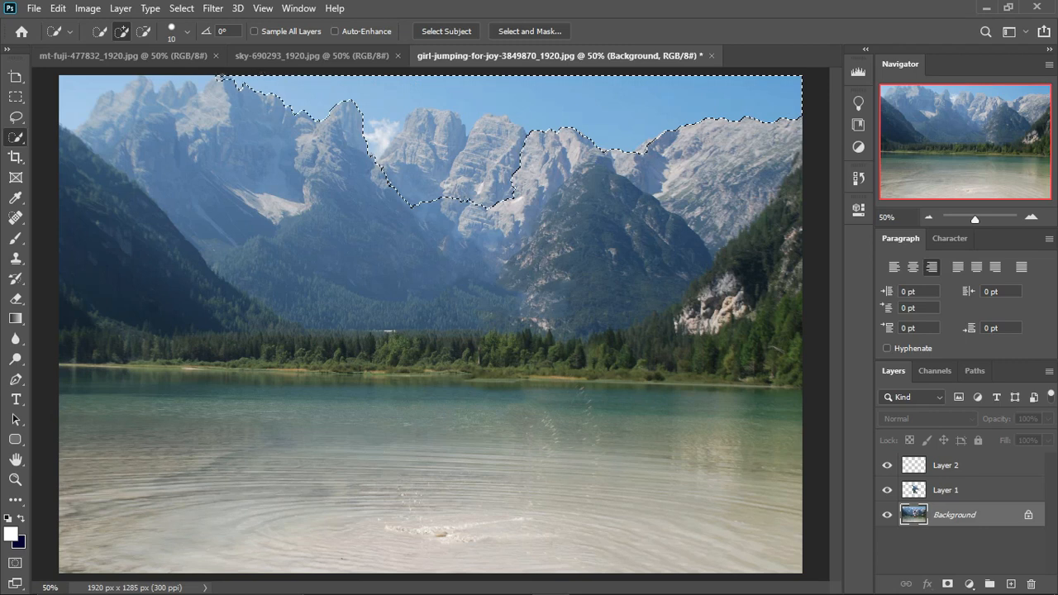
drag(216, 79, 197, 81)
drag(156, 79, 96, 77)
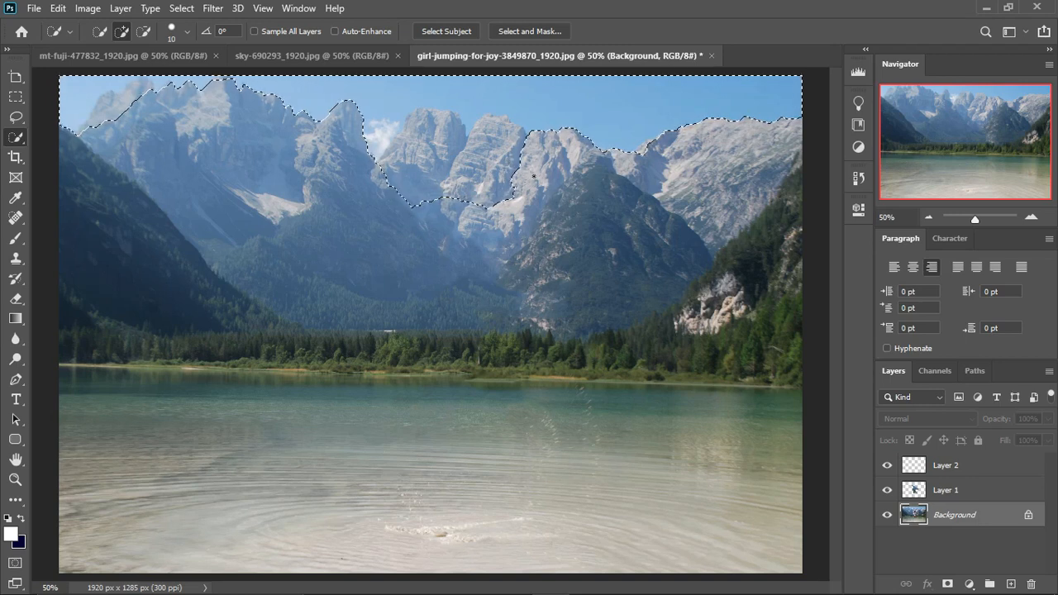
Step: Subtract the central and far-left mountain peaks from the sky selection so it follows the ridge line
key(alt)
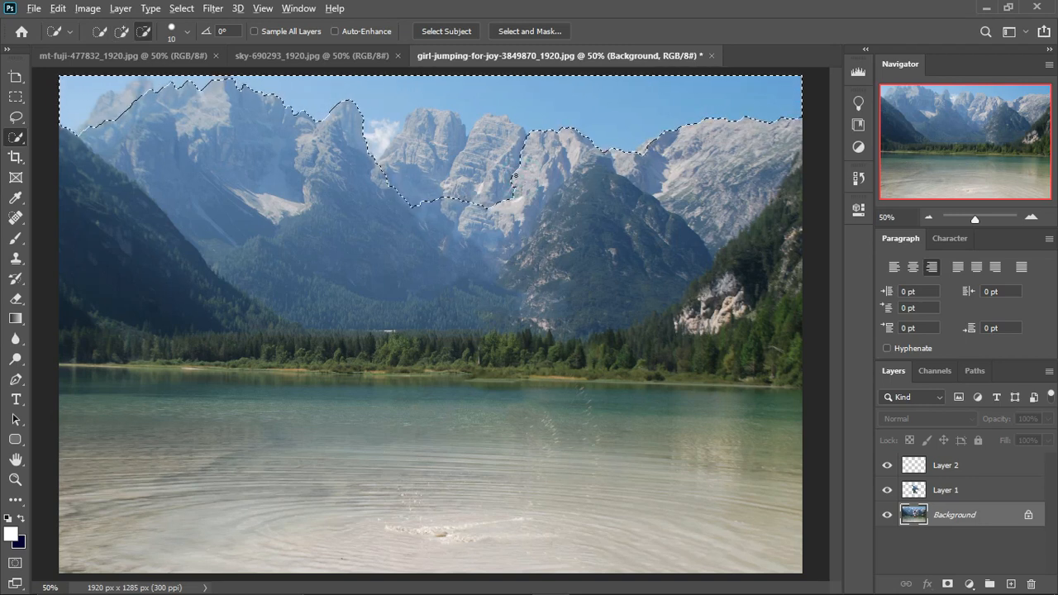
mouse_move(505, 175)
mouse_down()
mouse_move(476, 152)
mouse_move(439, 177)
mouse_up()
drag(438, 148, 406, 131)
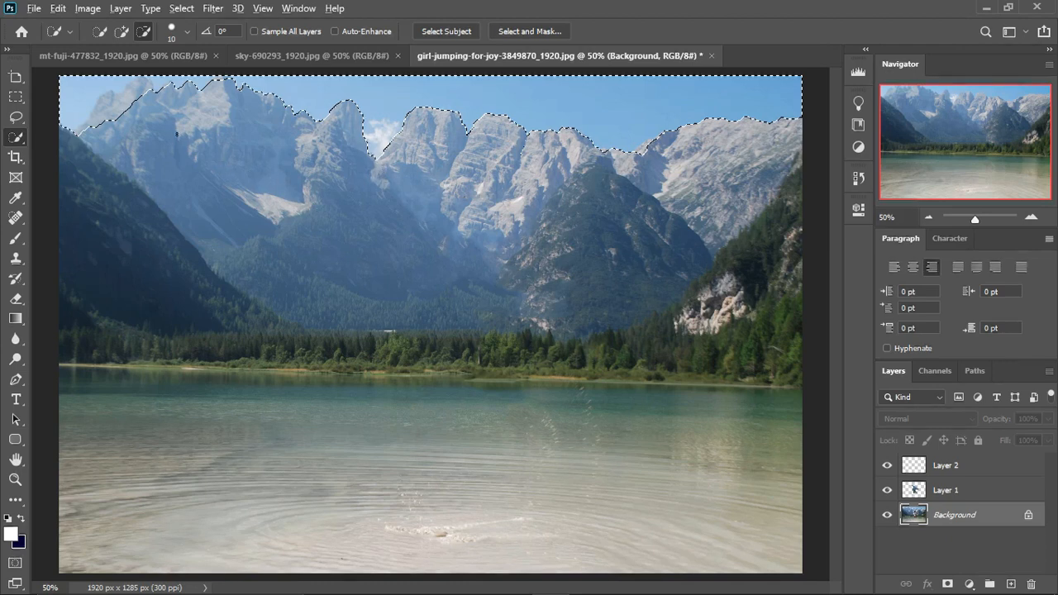
drag(142, 101, 135, 98)
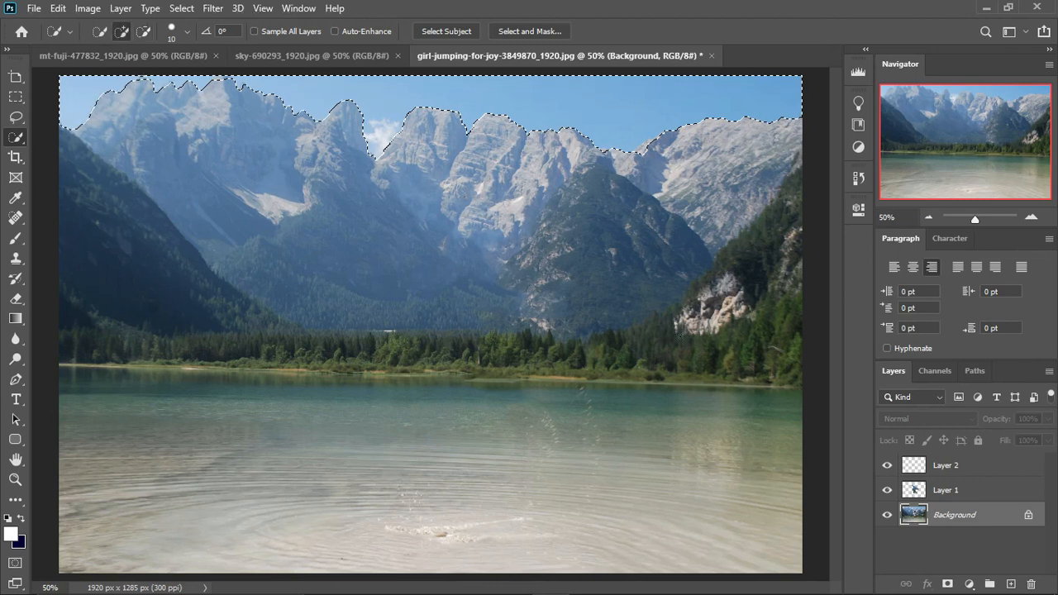
Step: Fill the selected sky area on Layer 2 with the dark navy background color
click(1026, 468)
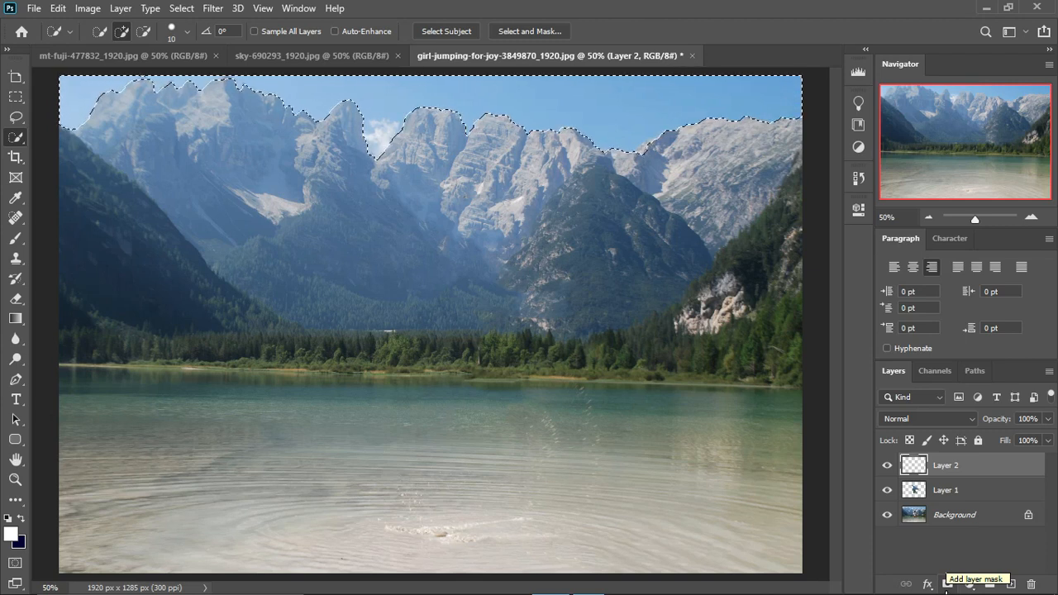
key(ctrl+BackSpace)
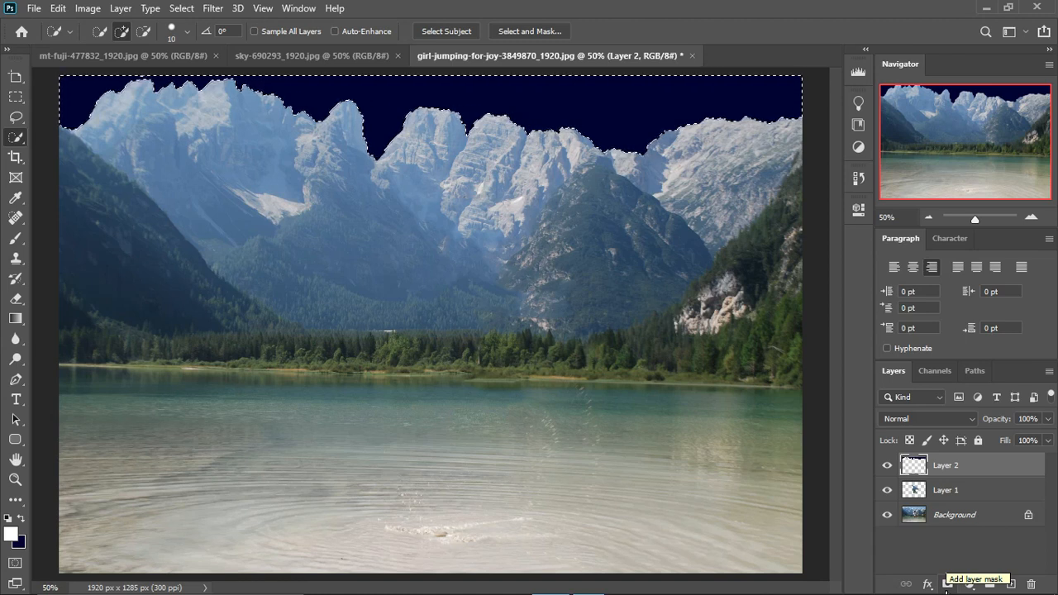
Step: Deselect, copy the cloud image from sky-690293_1920.jpg into the lake photo above Layer 2 and clip it to Layer 2
key(ctrl+d)
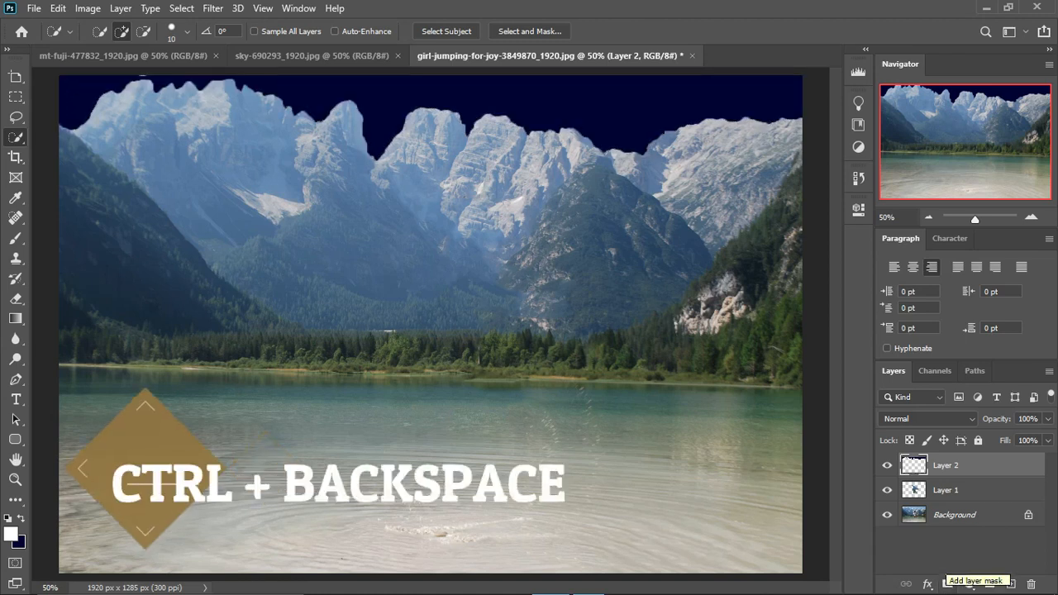
click(332, 51)
drag(328, 173, 364, 180)
key(v)
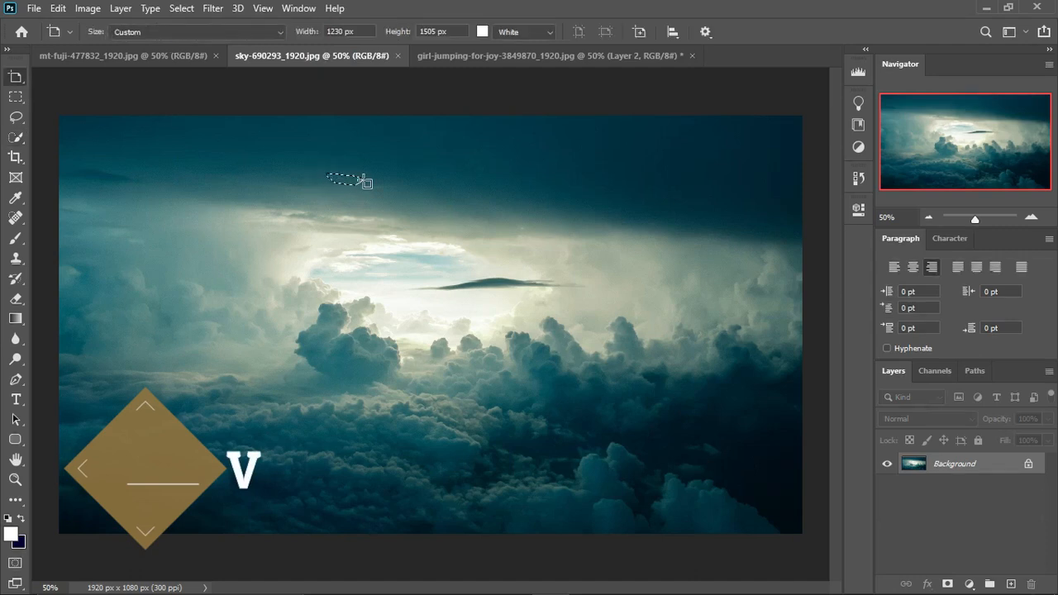
key(ctrl+d)
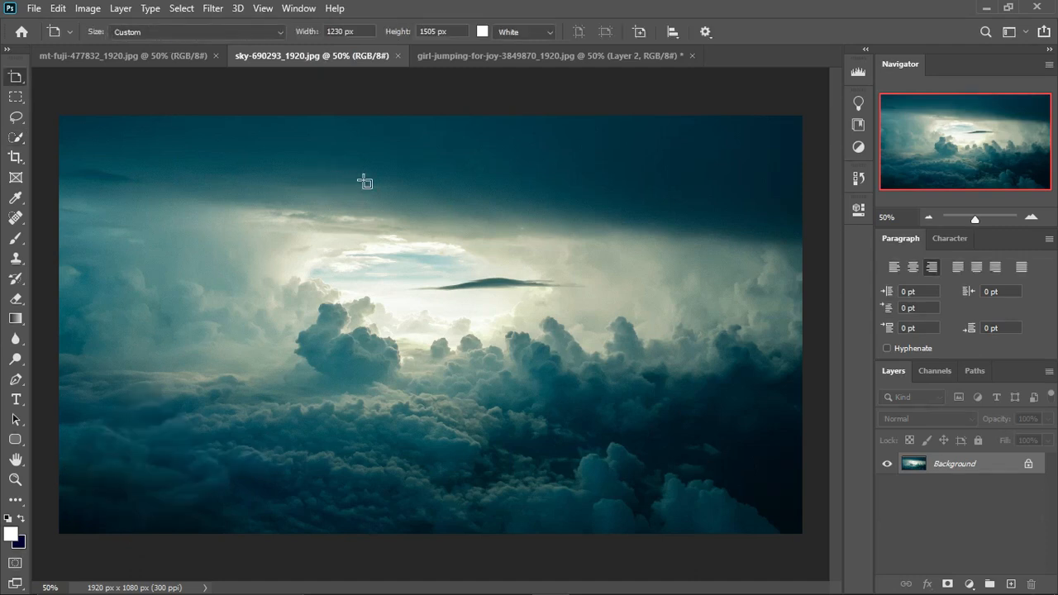
right_click(25, 83)
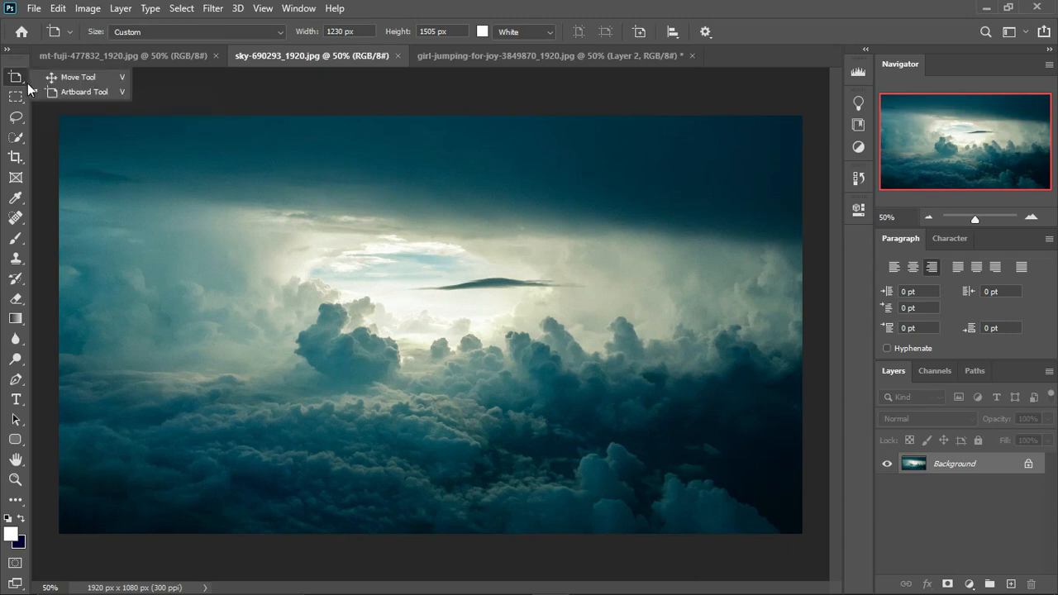
click(50, 77)
drag(285, 255, 428, 278)
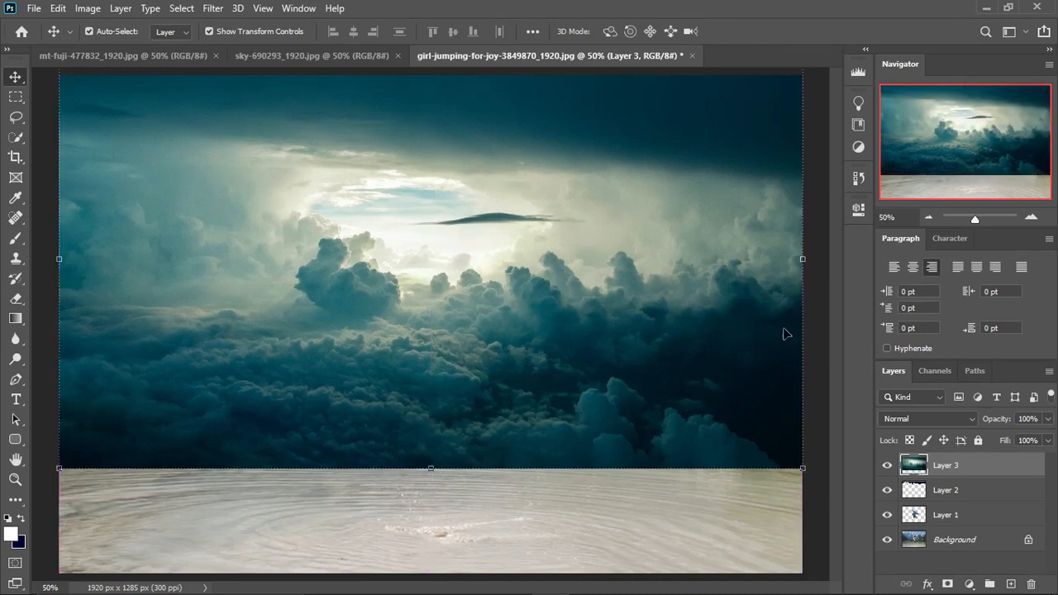
right_click(980, 472)
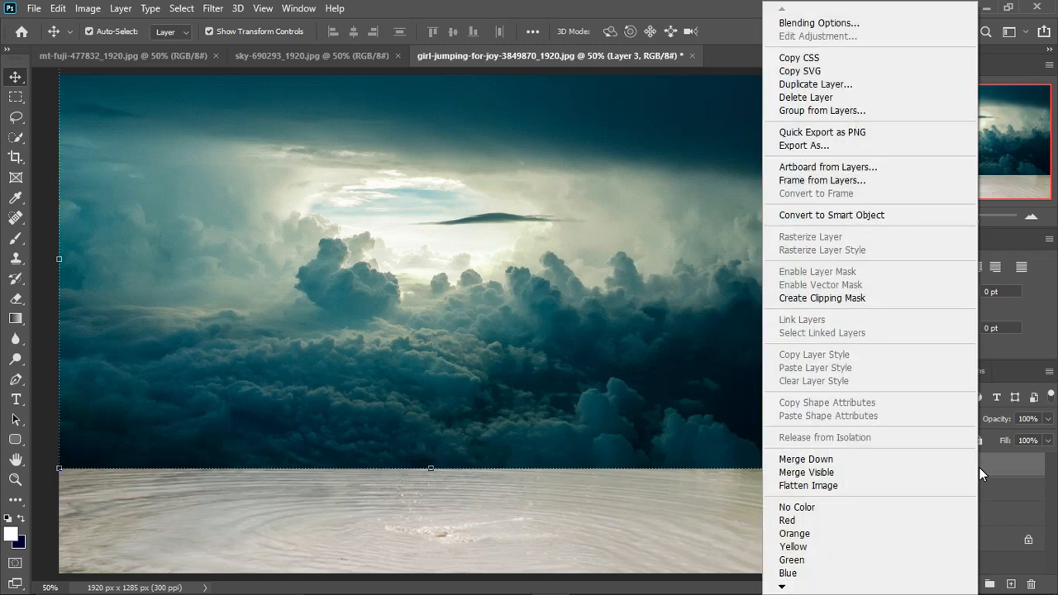
click(890, 299)
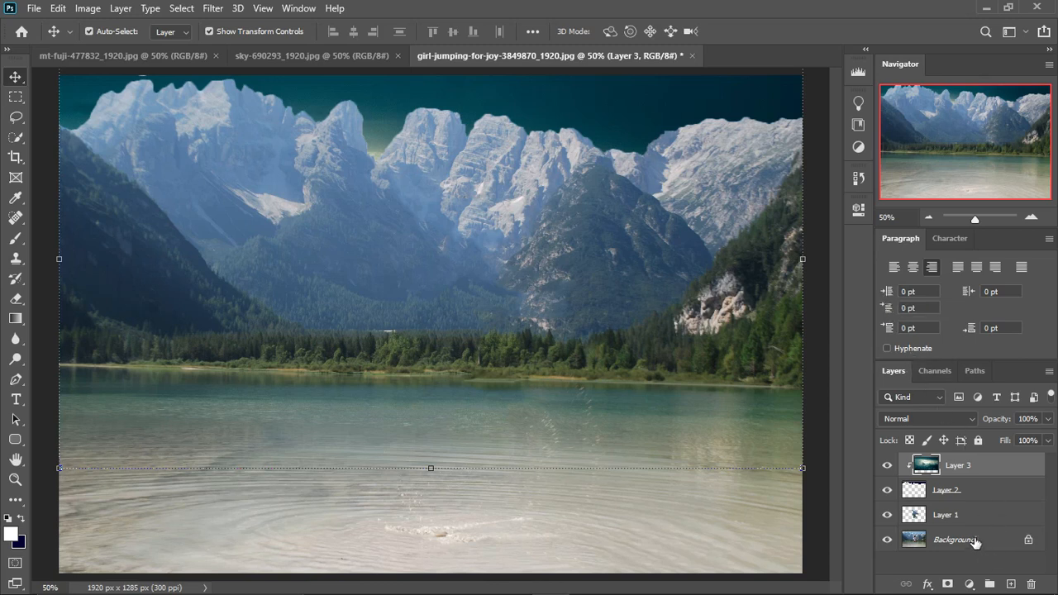
Step: Rename Layer 1 as "girl" and Layer 2 as "sky clip"
double_click(947, 513)
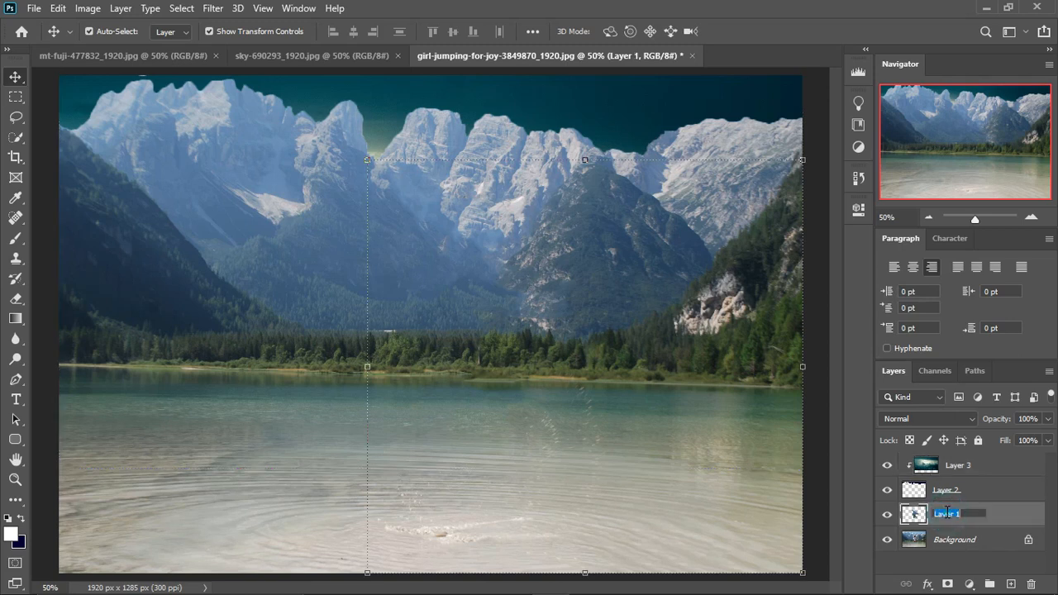
text(girl)
key(Return)
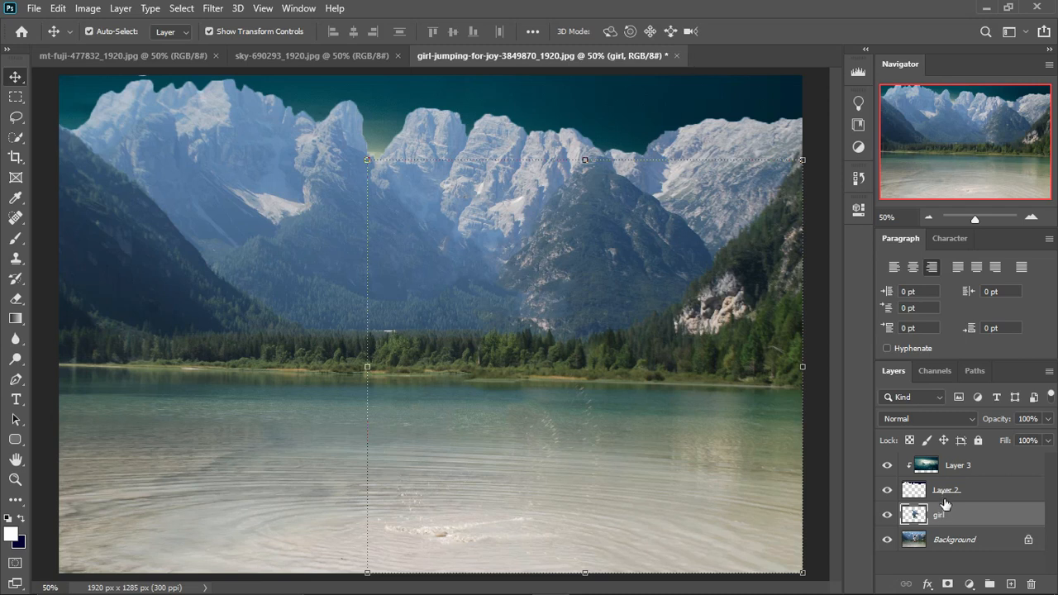
double_click(944, 490)
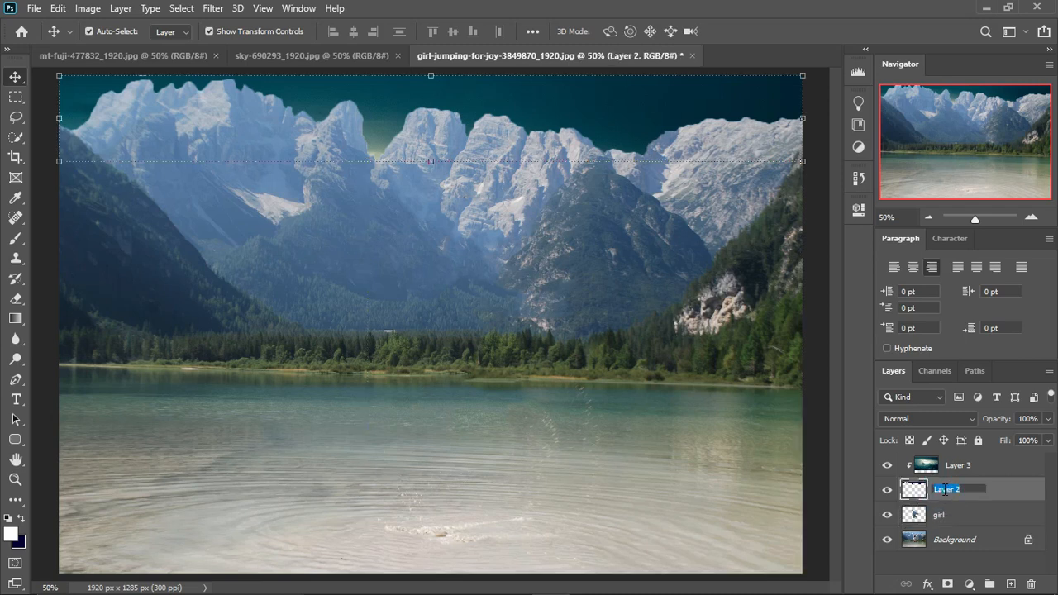
text(sky clip)
key(Return)
Step: Nudge the clipped cloud layer, Layer 3, straight up until its bright cloud area sits behind the mountain ridge
click(959, 466)
key(Up)
key(Up)
key(Up)
key(Up)
key(Up)
key(Up)
key(Up)
key(Up)
key(Up)
key(Up)
key(Up)
key(Up)
key(Up)
key(Up)
key(Up)
key(Up)
key(Up)
key(Up)
key(Up)
key(Up)
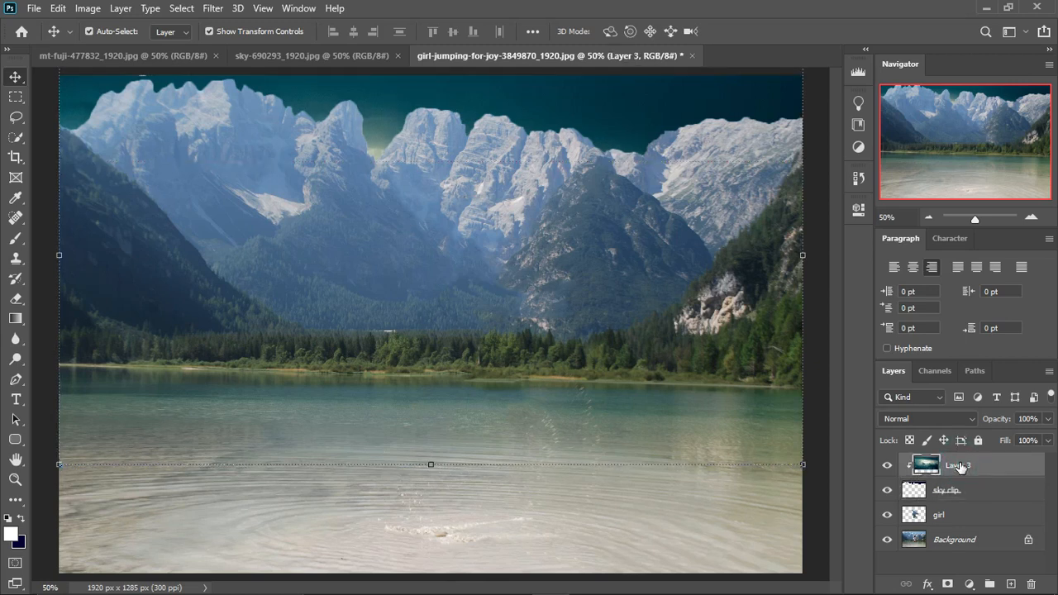
key(Up)
key(Up)
key(Up)
key(Up)
key(Up)
key(Up)
key(Up)
key(Up)
key(Up)
key(Up)
key(Up)
key(Up)
key(Up)
key(Up)
key(Up)
key(Up)
key(Up)
key(Up)
key(Up)
key(Up)
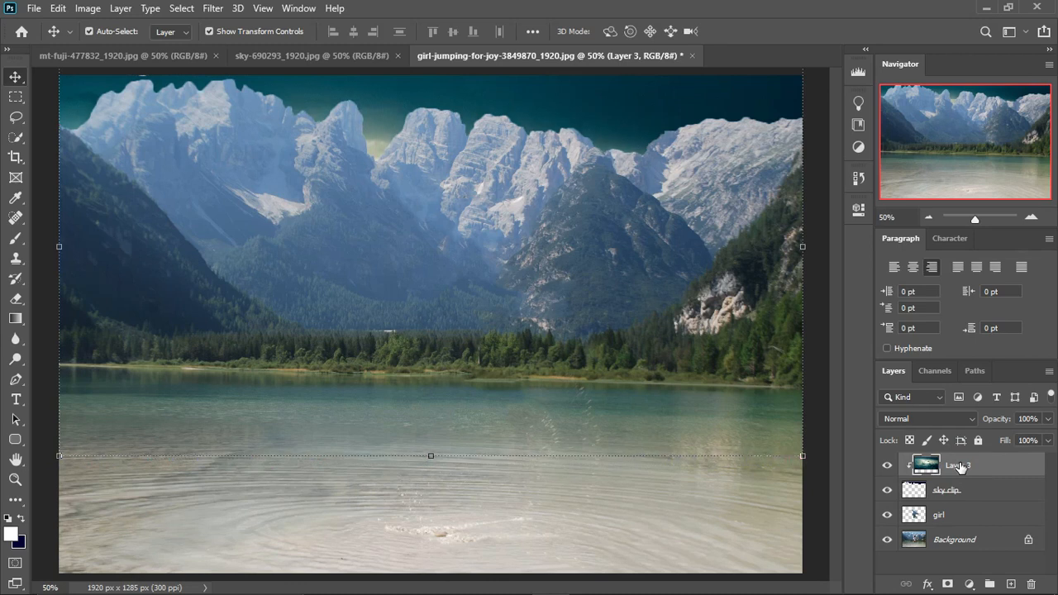
key(Up)
key(Up)
key(Up)
key(Up)
key(Up)
key(Up)
key(Up)
key(Up)
key(Up)
key(Up)
key(Up)
key(Up)
key(Up)
key(Up)
key(Up)
key(Up)
key(Up)
key(Up)
key(Up)
key(Up)
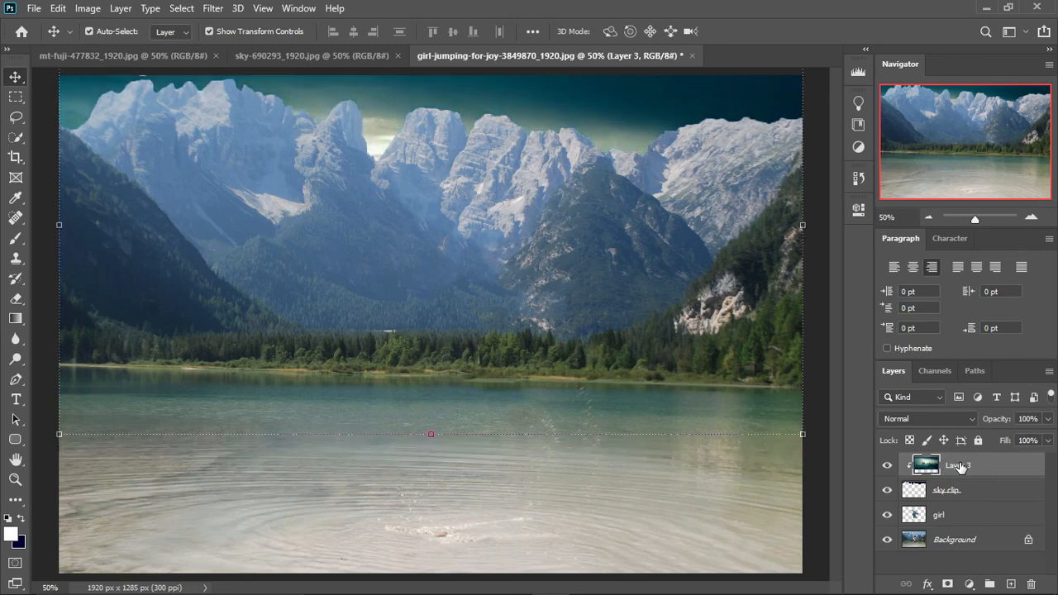
key(Up)
key(Up)
key(Up)
key(Up)
key(Up)
key(Up)
key(Up)
key(Up)
key(Up)
key(Up)
key(Up)
key(Up)
key(Up)
key(Up)
key(Up)
key(Up)
key(Up)
key(Up)
key(Up)
key(Up)
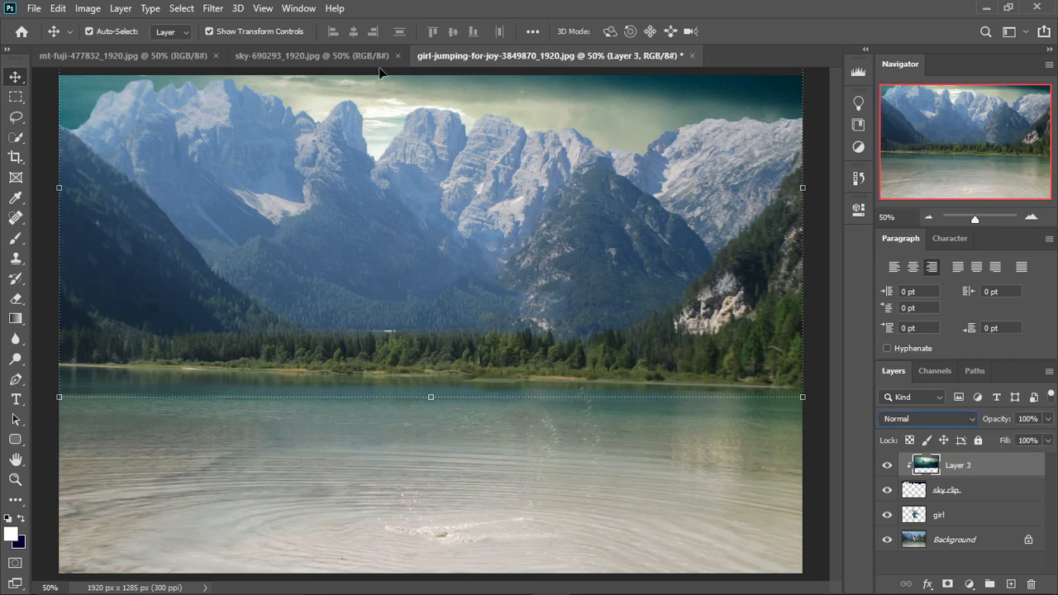
Step: In mt-fuji-477832_1920.jpg, heal away the branches in both upper corners on a new layer with a 100 px Spot Healing Brush
click(108, 56)
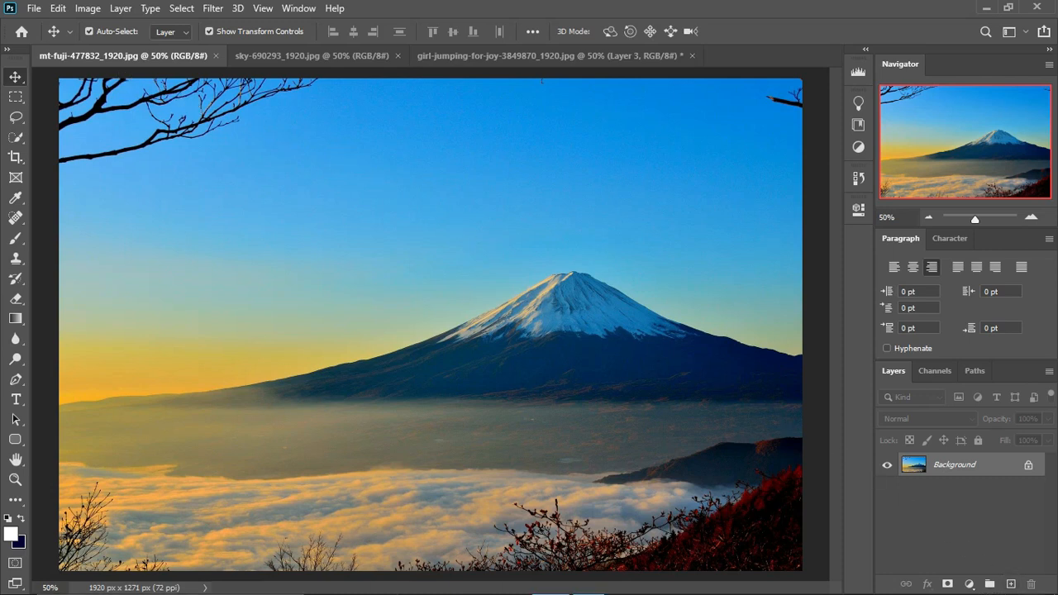
click(1010, 583)
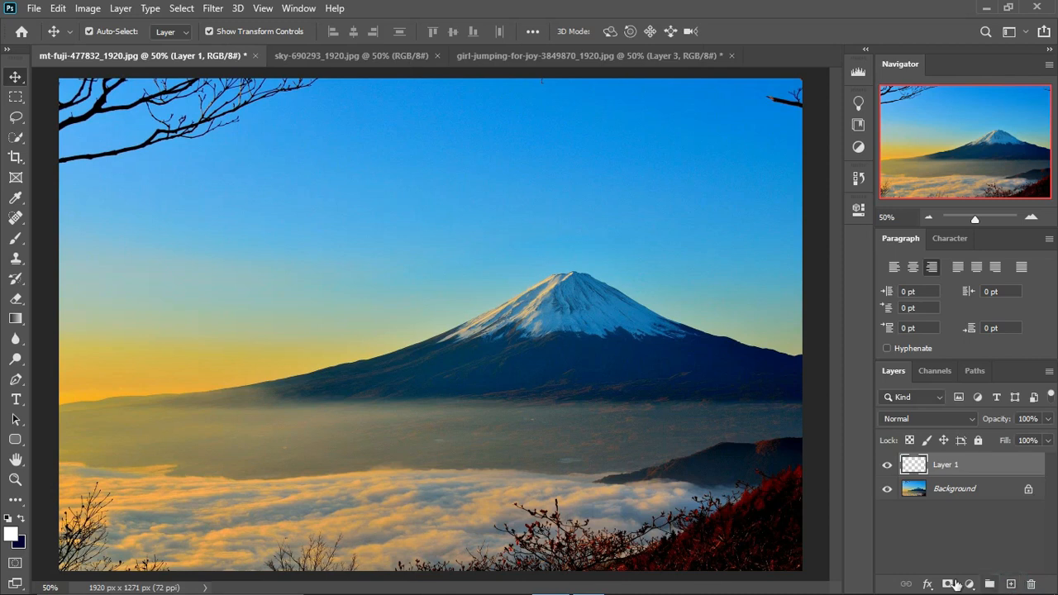
click(15, 222)
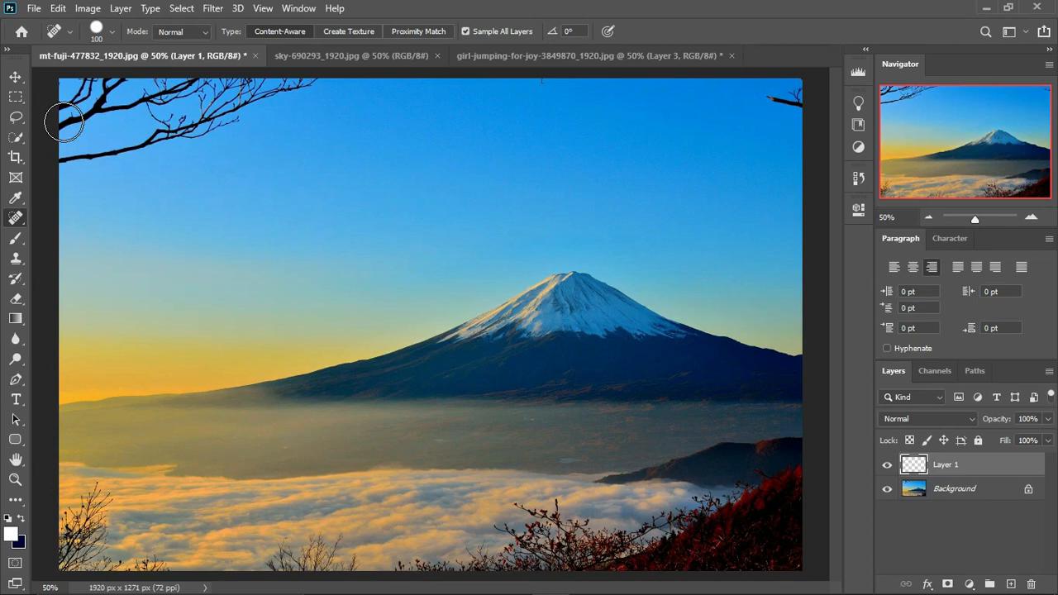
mouse_move(65, 122)
mouse_down()
mouse_move(232, 83)
mouse_move(293, 97)
mouse_move(315, 85)
mouse_move(257, 92)
mouse_move(216, 120)
mouse_move(68, 157)
mouse_move(98, 129)
mouse_move(170, 110)
mouse_move(182, 92)
mouse_move(138, 74)
mouse_move(55, 84)
mouse_move(48, 128)
mouse_up()
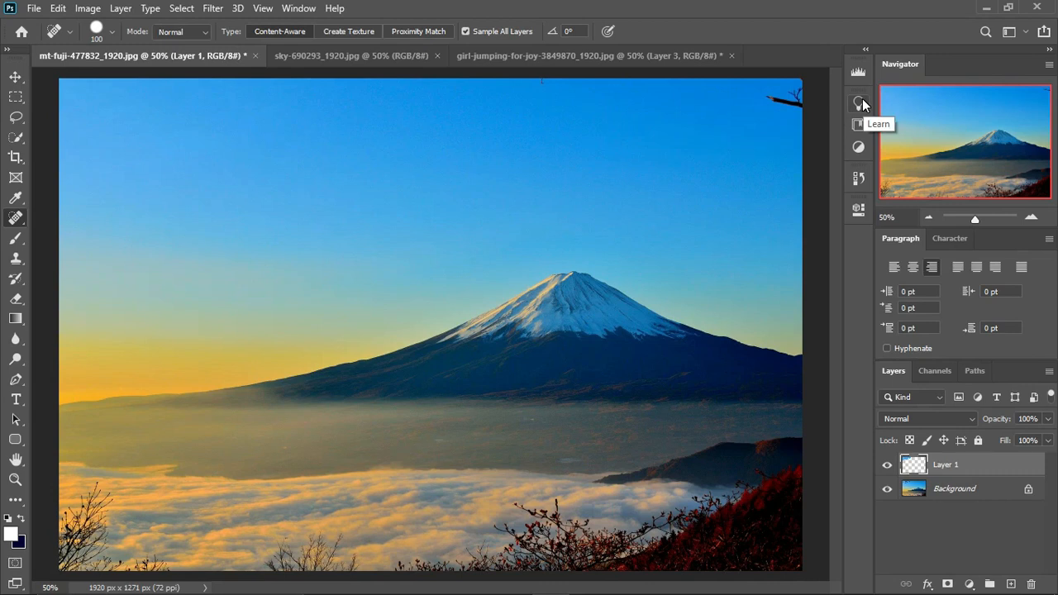
drag(807, 99, 781, 104)
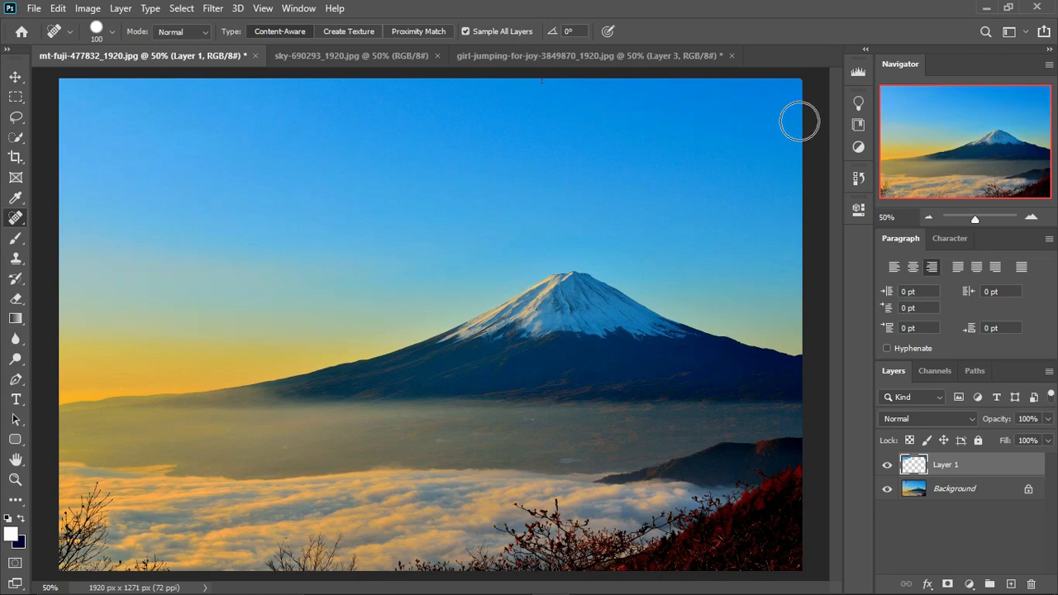
Step: Heal away the bushes, bare twigs and red hillside along the lower edge of the Mount Fuji photo on Layer 1
click(792, 464)
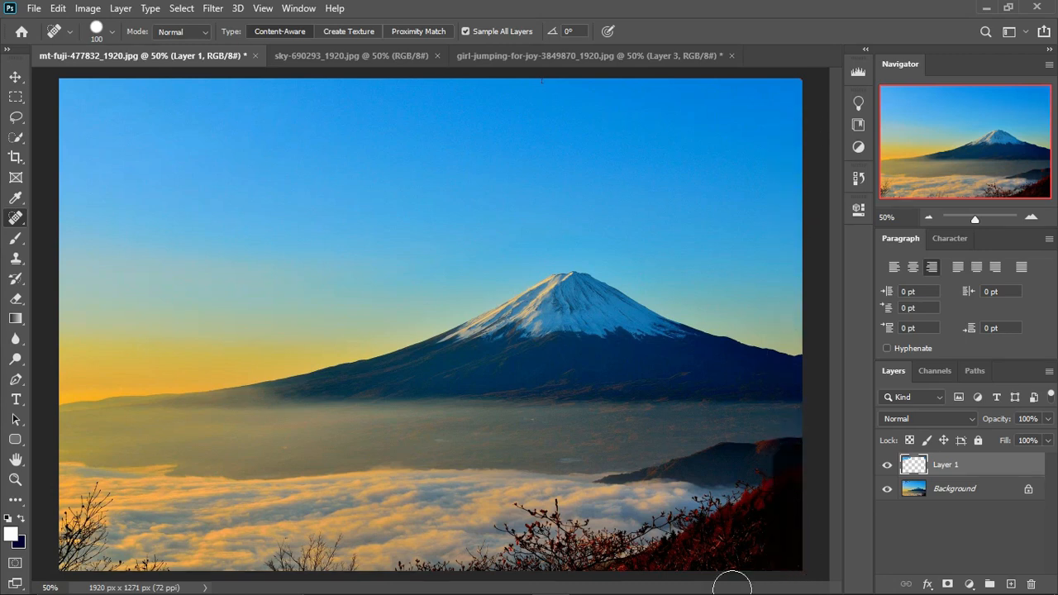
mouse_move(496, 570)
mouse_down()
mouse_move(509, 520)
mouse_move(562, 522)
mouse_move(562, 513)
mouse_move(558, 565)
mouse_move(522, 548)
mouse_move(571, 555)
mouse_move(639, 532)
mouse_move(698, 534)
mouse_move(781, 479)
mouse_move(683, 518)
mouse_move(702, 507)
mouse_move(600, 581)
mouse_move(633, 551)
mouse_move(474, 588)
mouse_move(35, 564)
mouse_move(91, 498)
mouse_move(89, 541)
mouse_move(172, 585)
mouse_move(294, 532)
mouse_move(360, 542)
mouse_move(273, 559)
mouse_move(358, 577)
mouse_move(518, 570)
mouse_move(485, 549)
mouse_up()
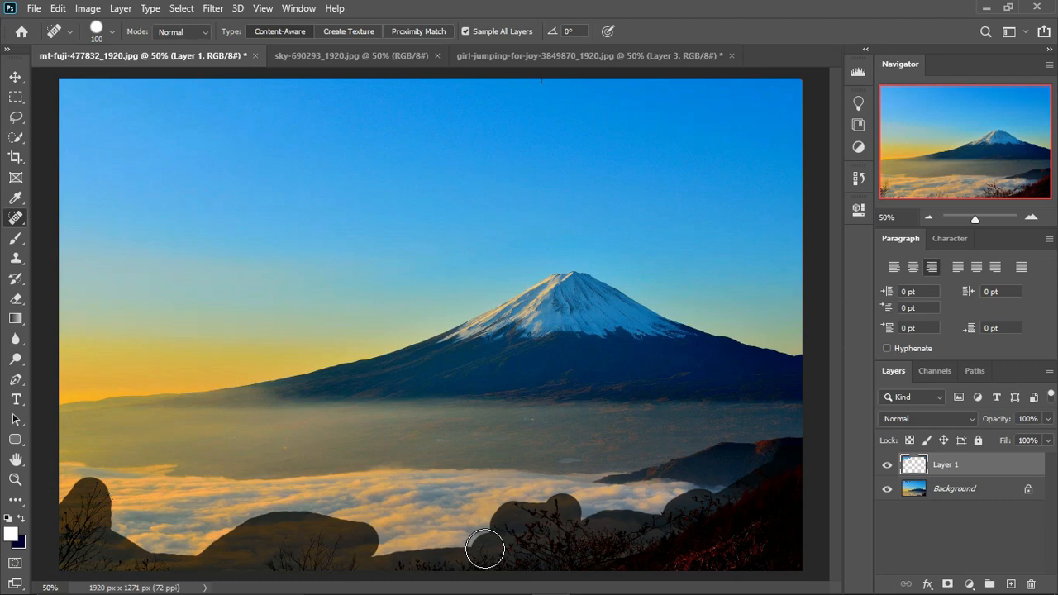
drag(485, 550, 485, 550)
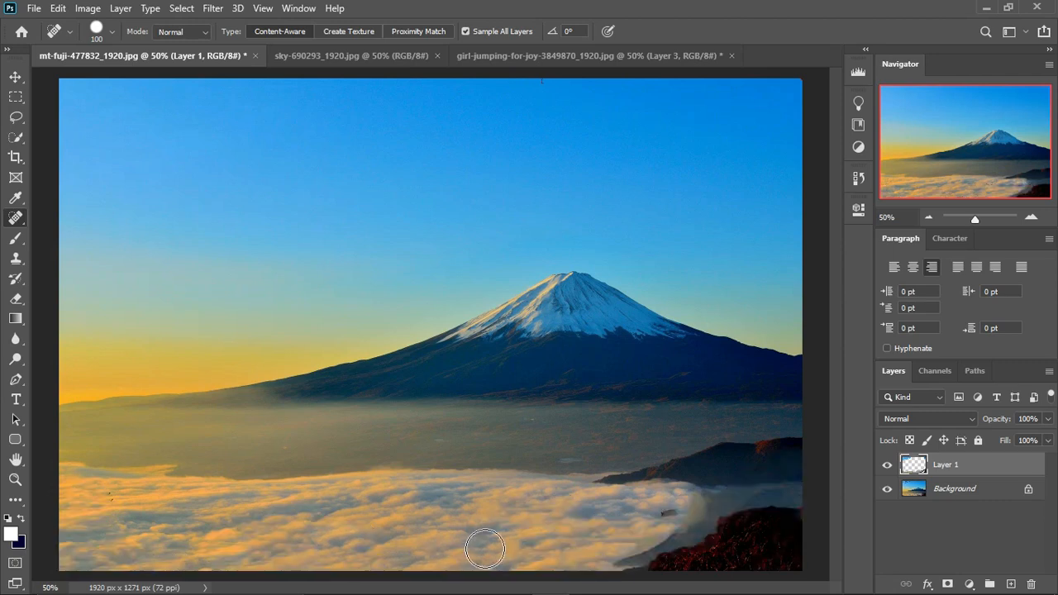
drag(619, 562, 701, 564)
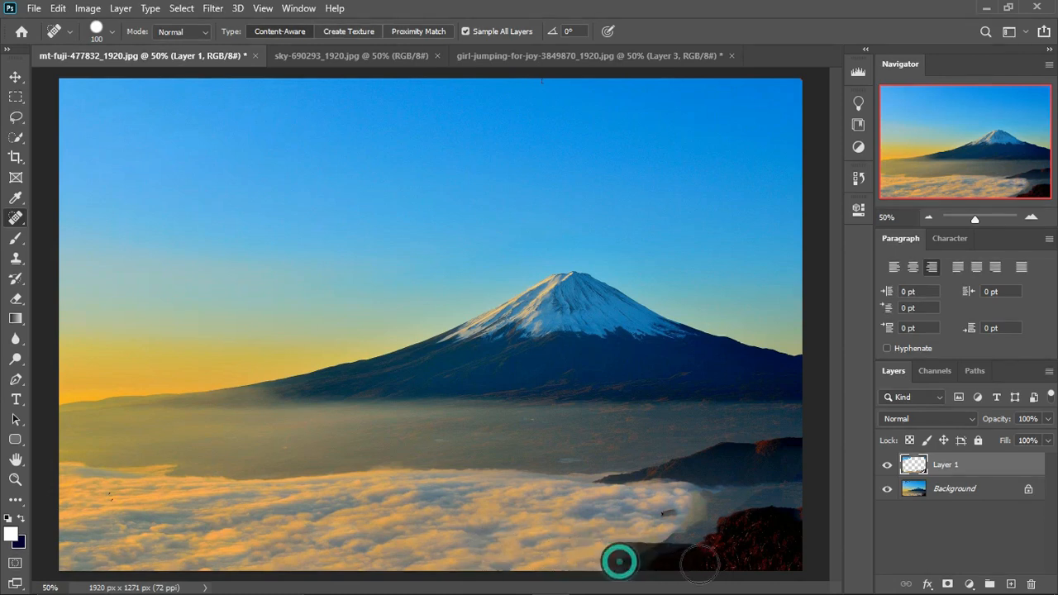
mouse_move(830, 505)
mouse_down()
mouse_move(686, 543)
mouse_move(673, 517)
mouse_move(676, 529)
mouse_move(694, 515)
mouse_move(668, 538)
mouse_move(673, 554)
mouse_move(852, 580)
mouse_up()
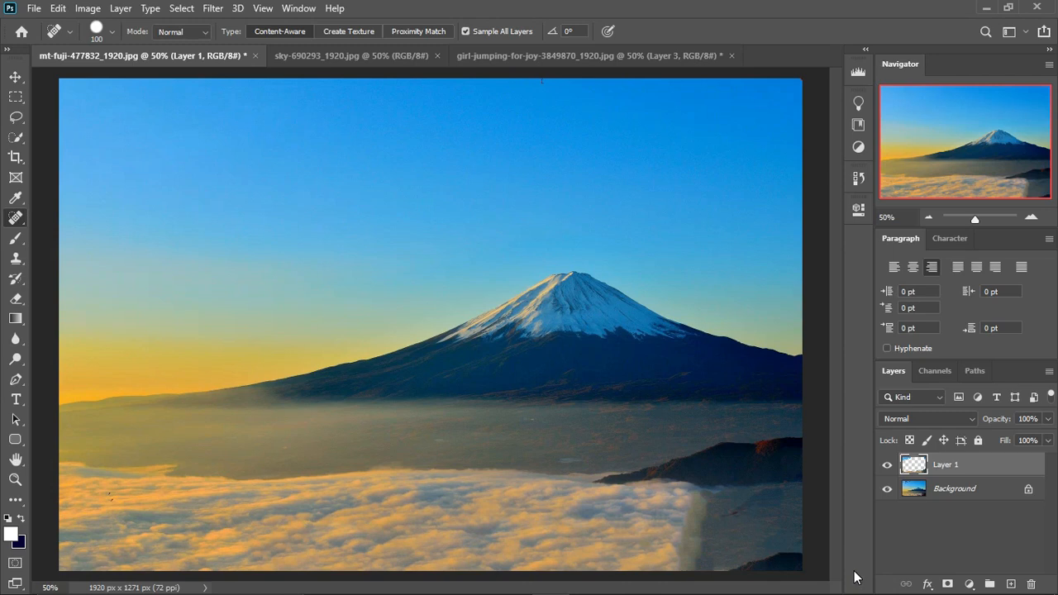
Step: Enlarge the Quick Selection brush to 100 px, try a sky selection on Layer 1 and deselect
click(17, 140)
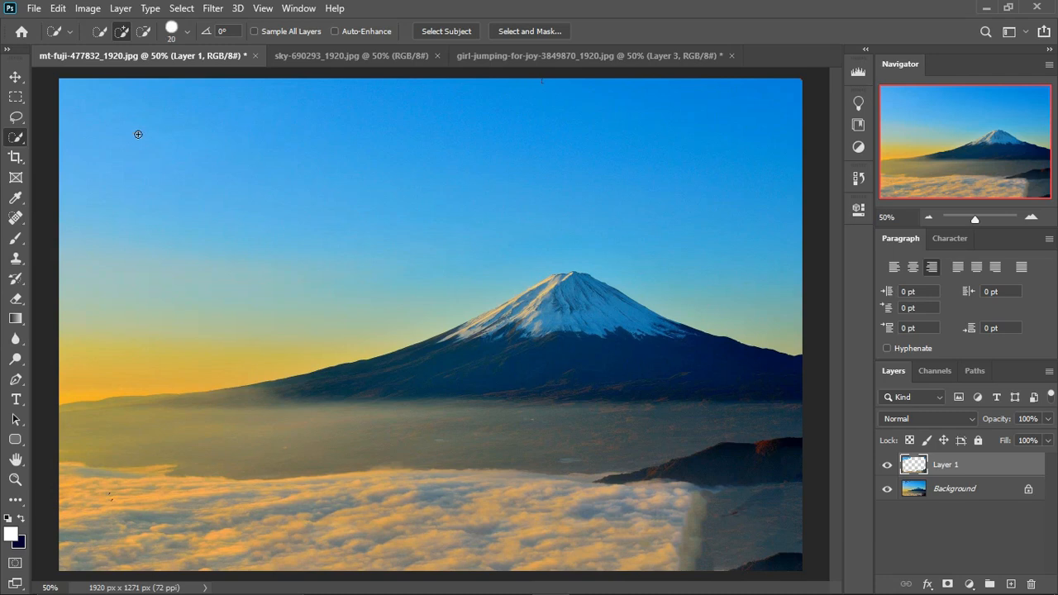
key(bracketright)
key(bracketright)
key(bracketright)
key(bracketright)
key(bracketright)
mouse_move(138, 133)
mouse_down()
mouse_move(181, 178)
mouse_move(213, 293)
mouse_move(208, 325)
mouse_move(136, 375)
mouse_move(61, 383)
mouse_move(329, 341)
mouse_move(419, 302)
mouse_move(318, 247)
mouse_move(73, 173)
mouse_up()
key(ctrl+d)
Step: Select the whole sky above Mount Fuji on the Background layer with the Quick Selection tool, following the mountain's outline
click(994, 480)
click(994, 487)
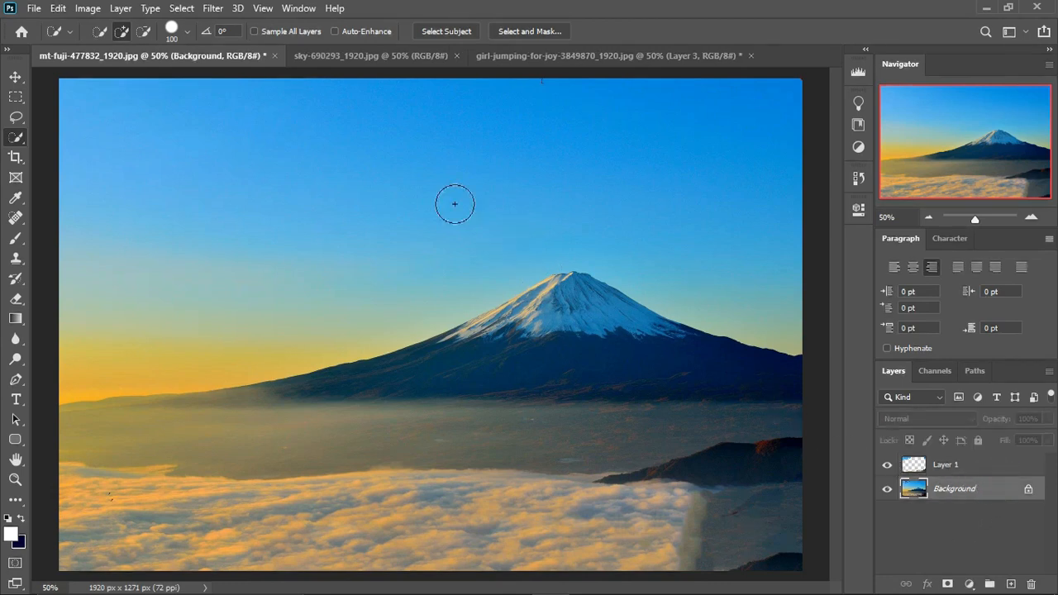
mouse_move(416, 173)
mouse_down()
mouse_move(354, 172)
mouse_move(327, 190)
mouse_move(274, 305)
mouse_move(79, 96)
mouse_move(158, 95)
mouse_move(238, 113)
mouse_move(294, 87)
mouse_move(339, 85)
mouse_move(517, 111)
mouse_up()
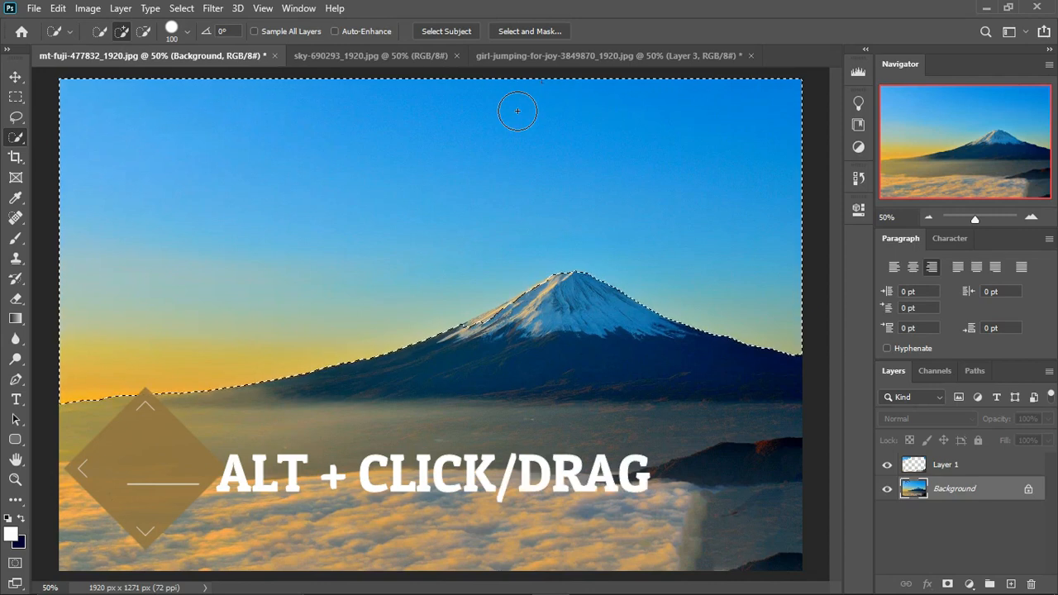
key(alt)
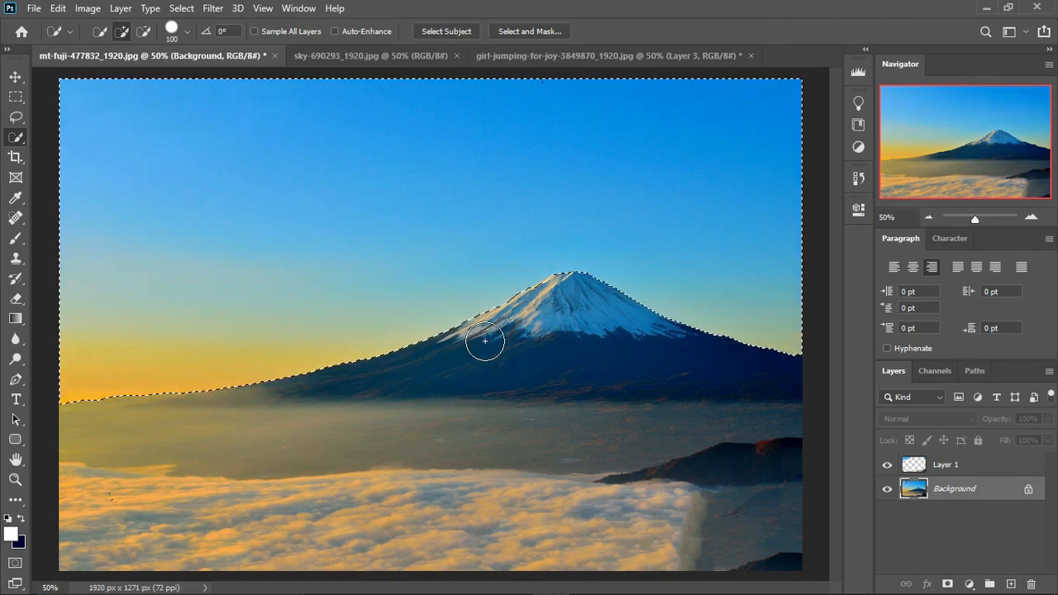
Step: Rename the healing layer, Layer 1, as "others element"
click(967, 474)
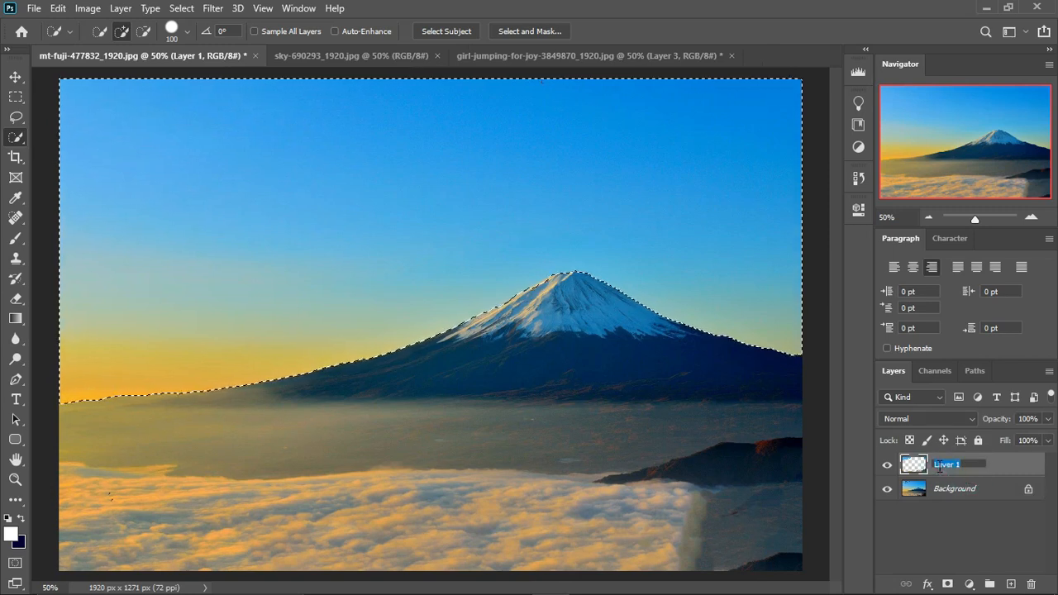
text(others)
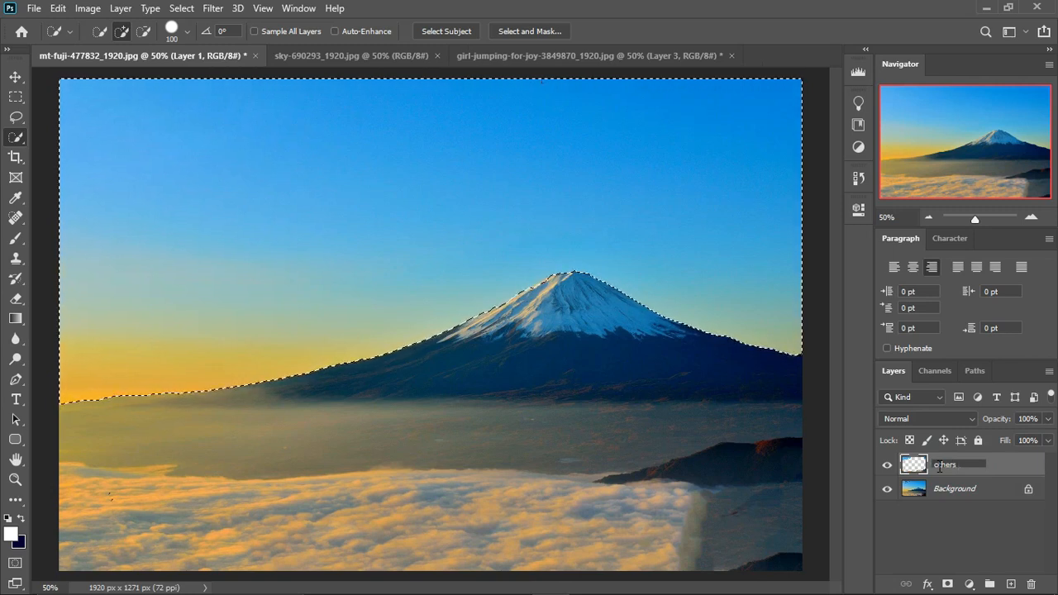
text(ele)
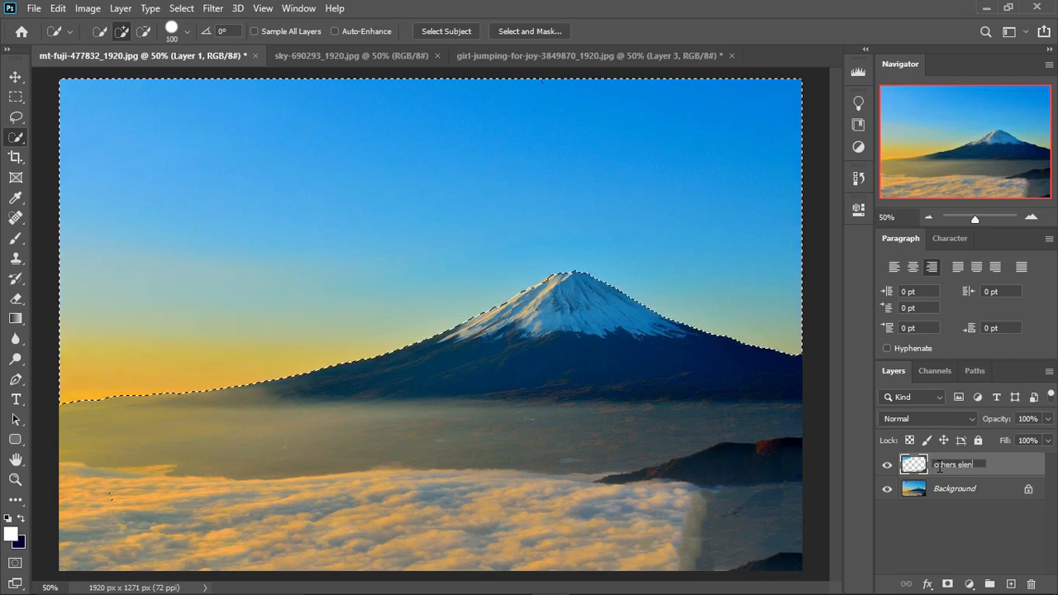
text(ment)
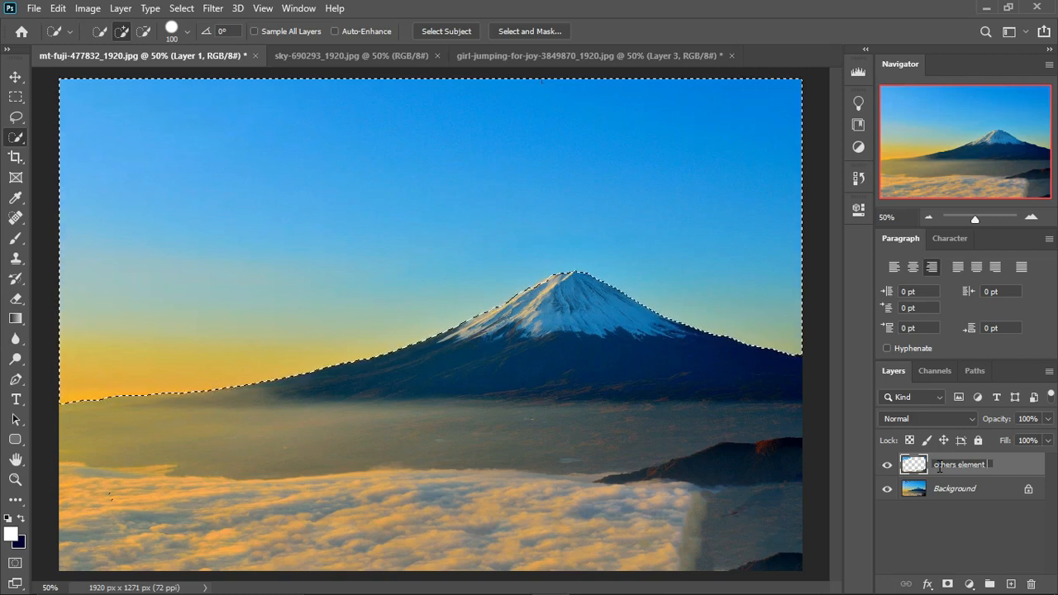
key(Return)
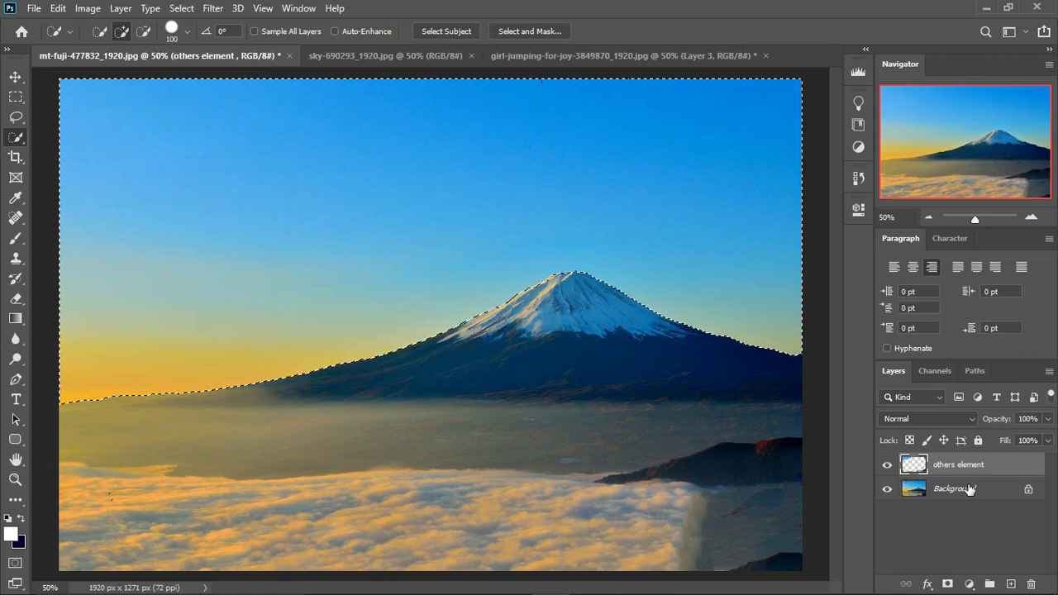
Step: Fill the selected Mount Fuji sky with the dark navy background color on a new layer above "others element"
click(1010, 584)
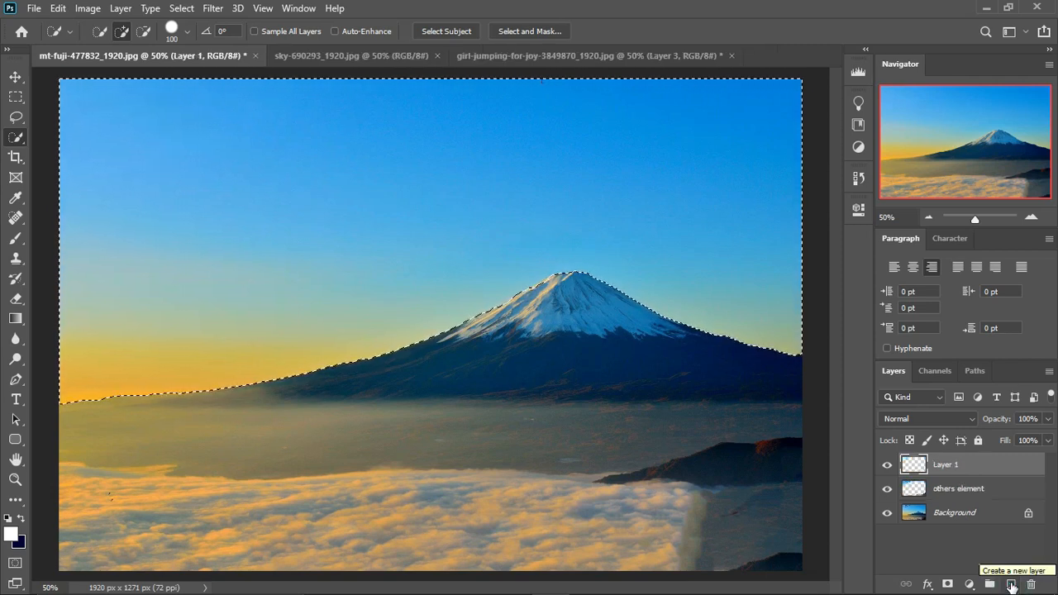
key(ctrl+BackSpace)
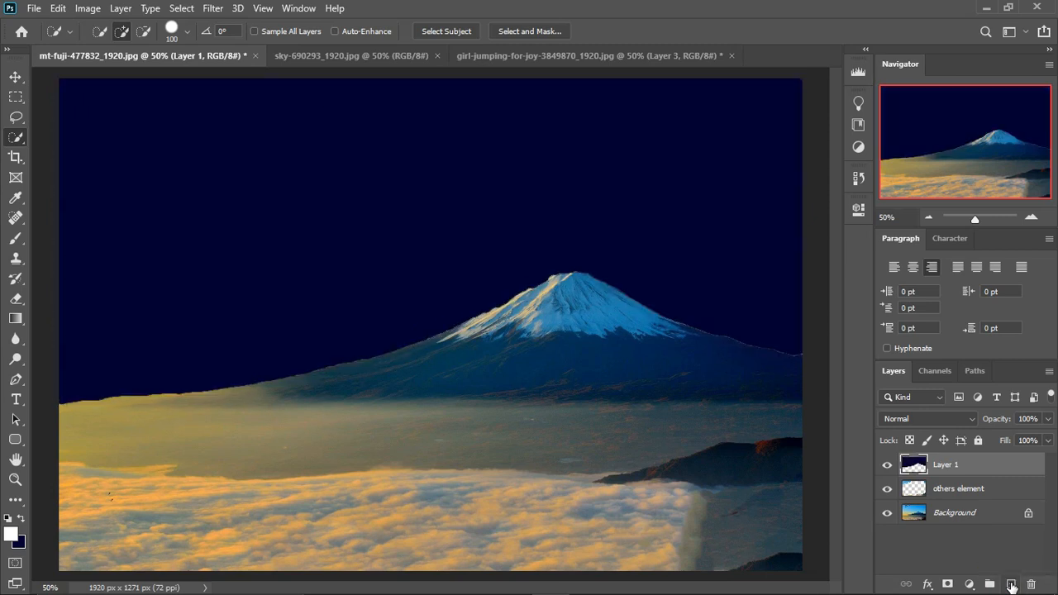
Step: Deselect, copy the cloudy image from sky-690293_1920.jpg into the Mount Fuji document above Layer 1, and align it with the canvas top
key(ctrl+d)
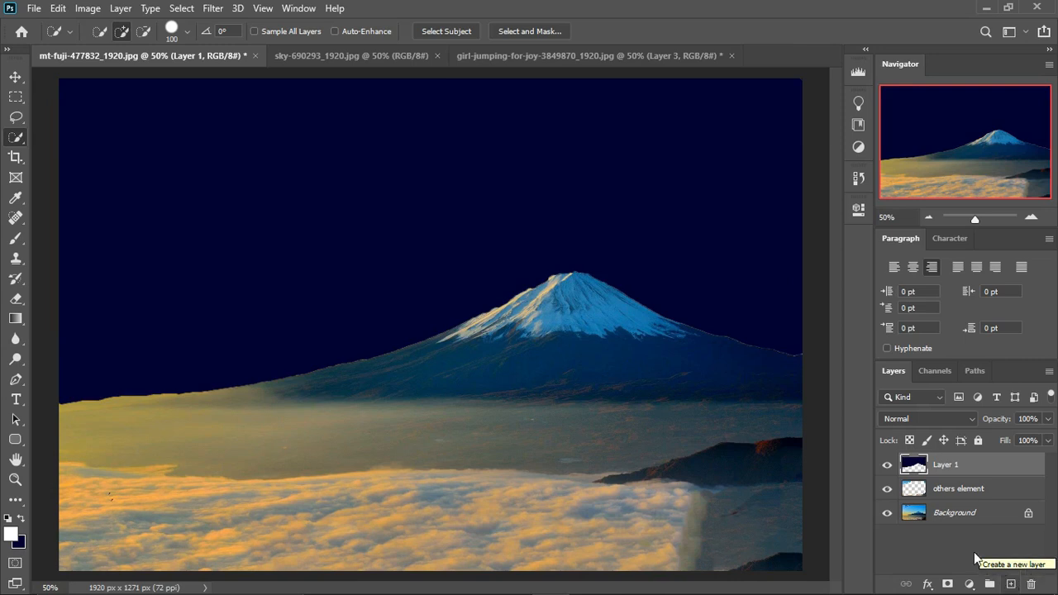
click(366, 58)
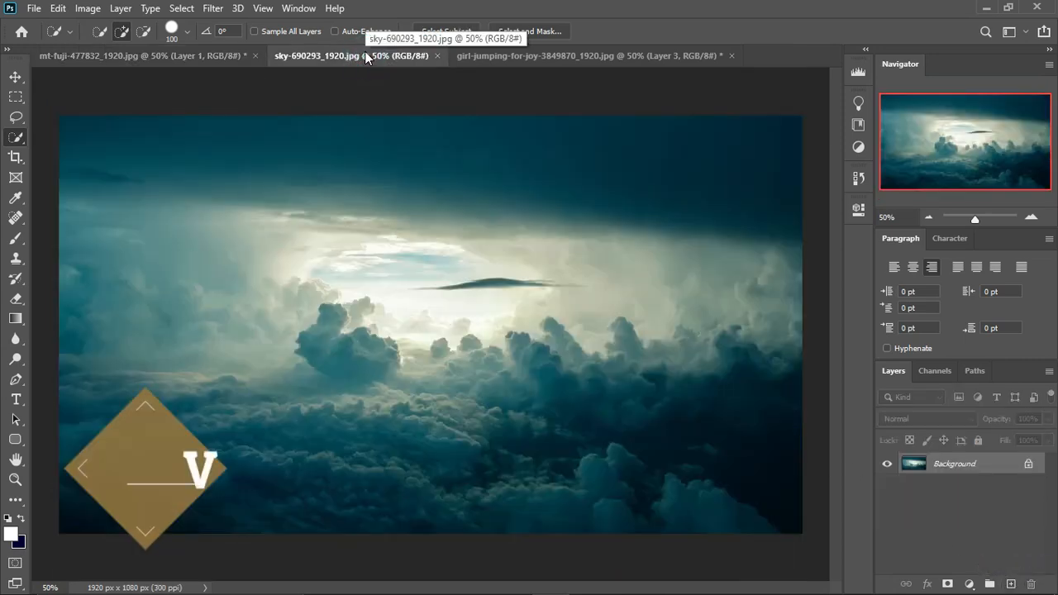
key(v)
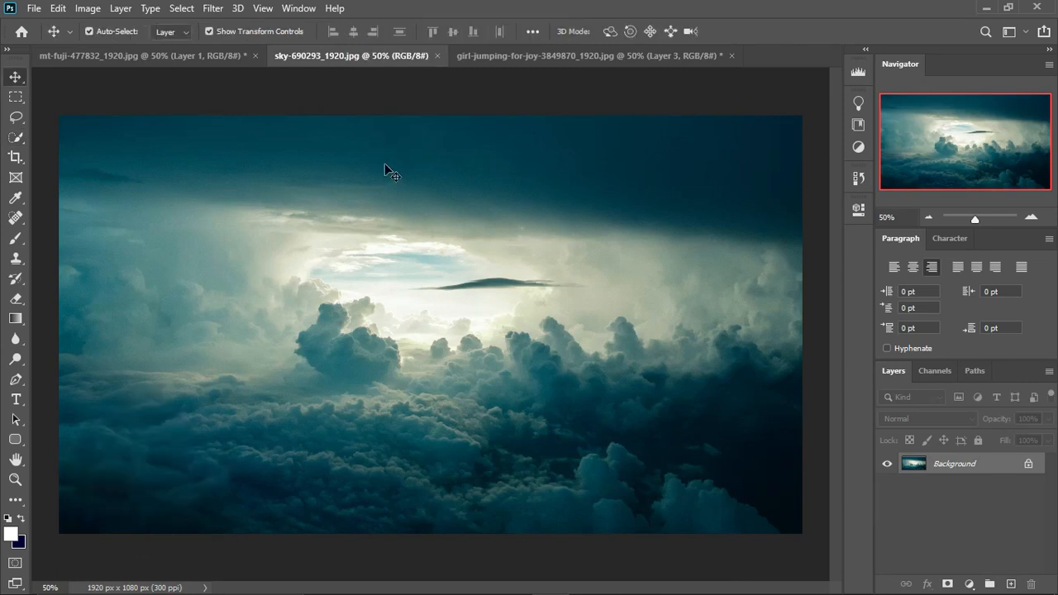
drag(392, 192, 184, 75)
drag(239, 120, 442, 240)
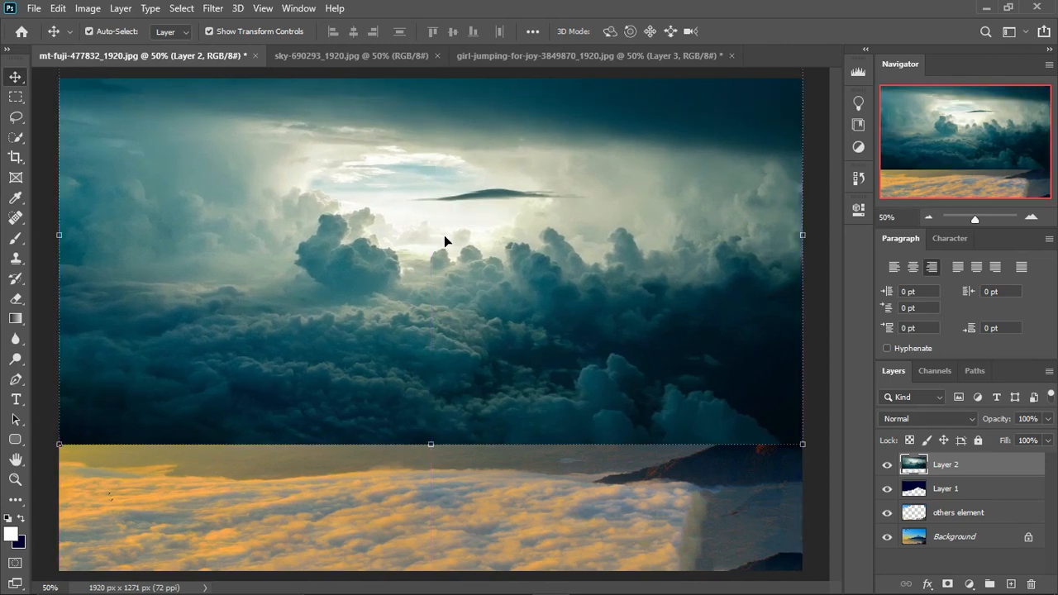
drag(453, 242, 455, 293)
Step: Scale the cloudy sky on Layer 2 to about 117% and position it across the upper part of the canvas
key(ctrl+t)
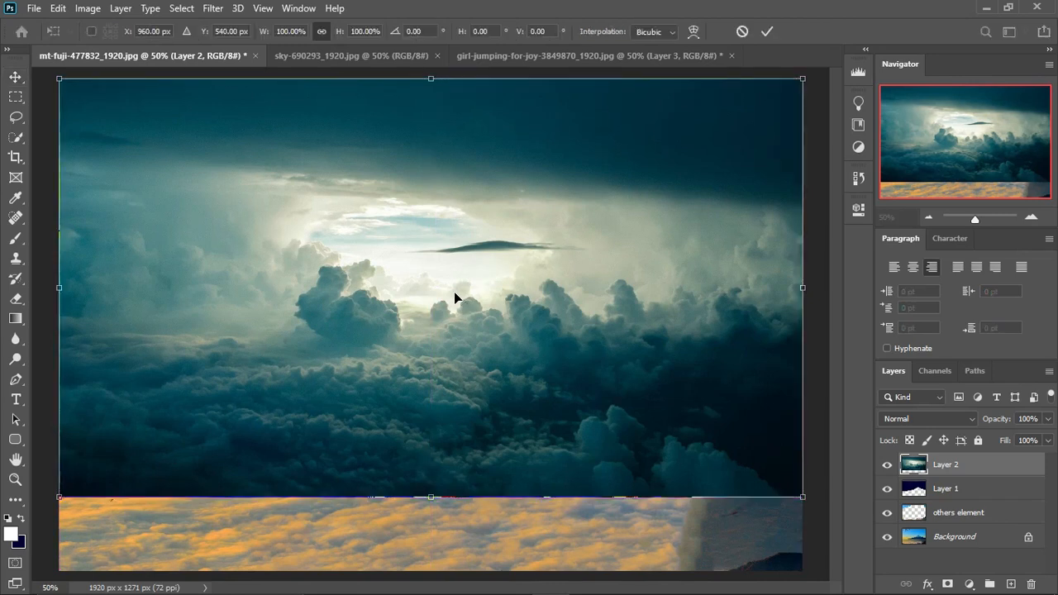
right_click(455, 293)
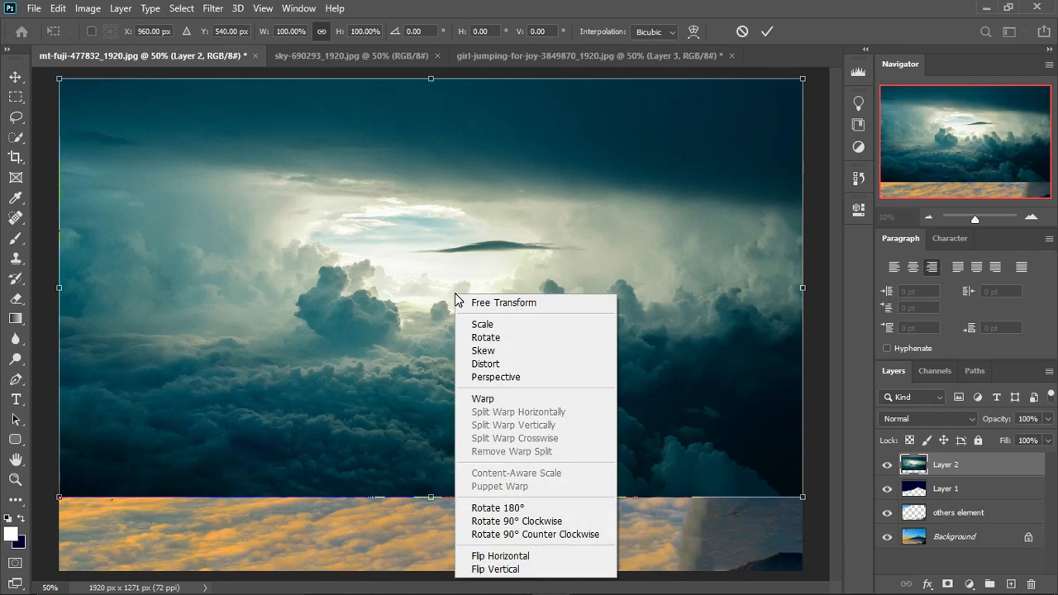
click(485, 324)
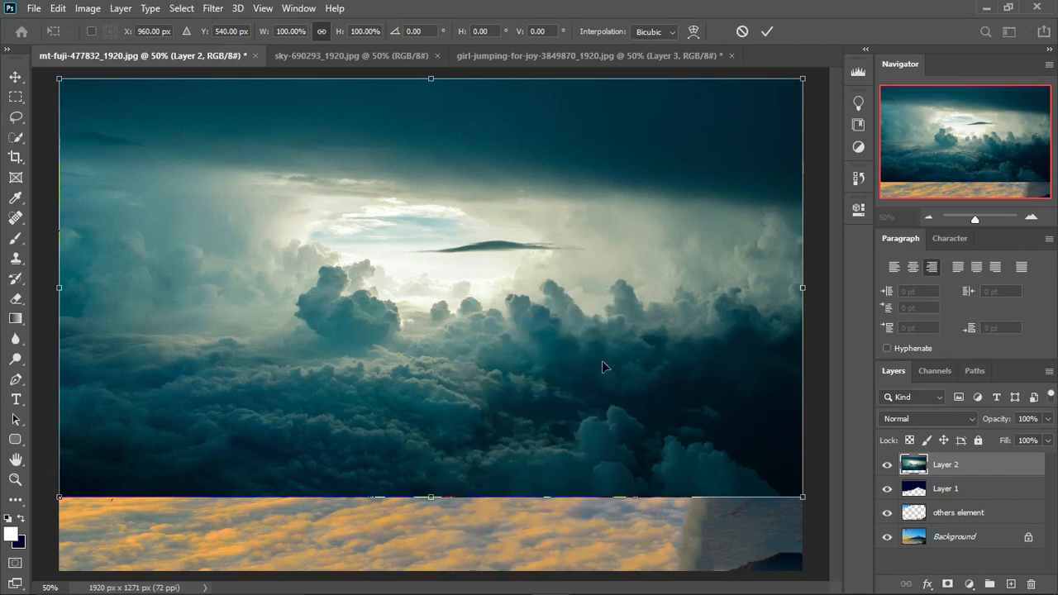
drag(801, 499, 926, 568)
drag(626, 378, 577, 332)
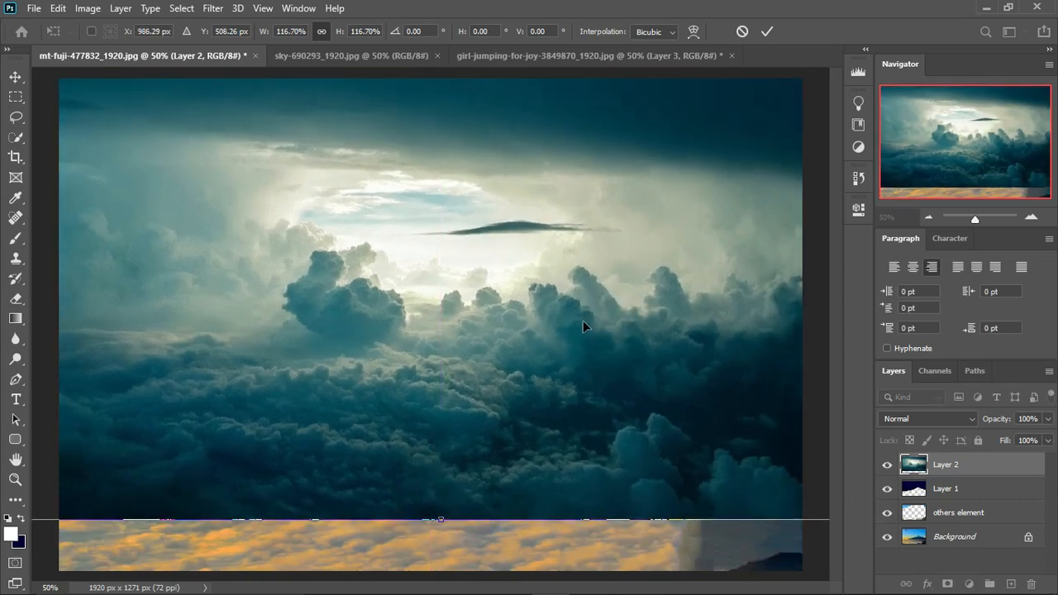
click(770, 31)
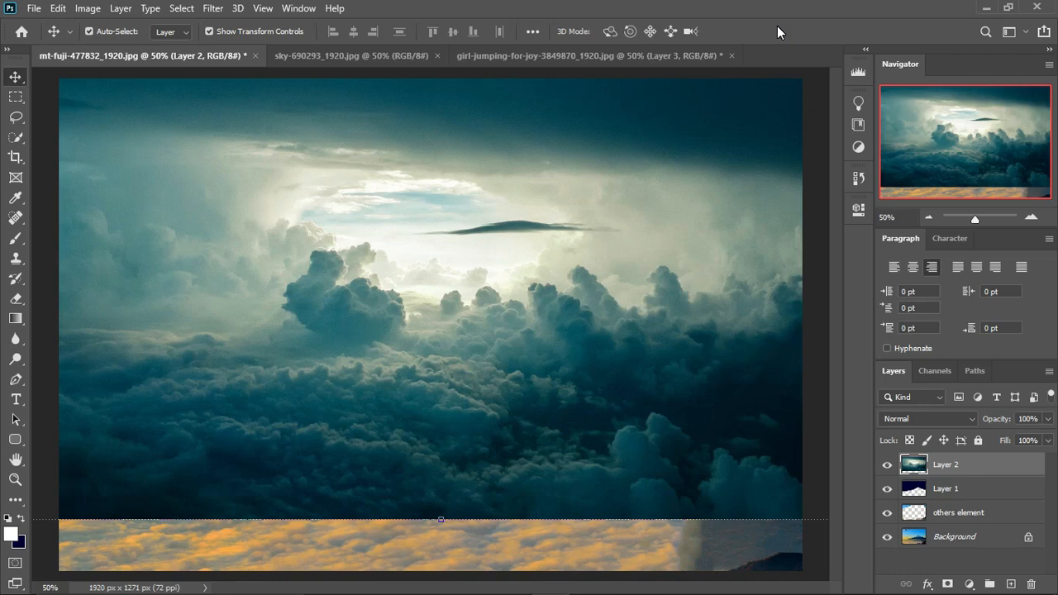
Step: Try the Darker Color blend mode on the cloudy sky layer, Layer 2
key(h)
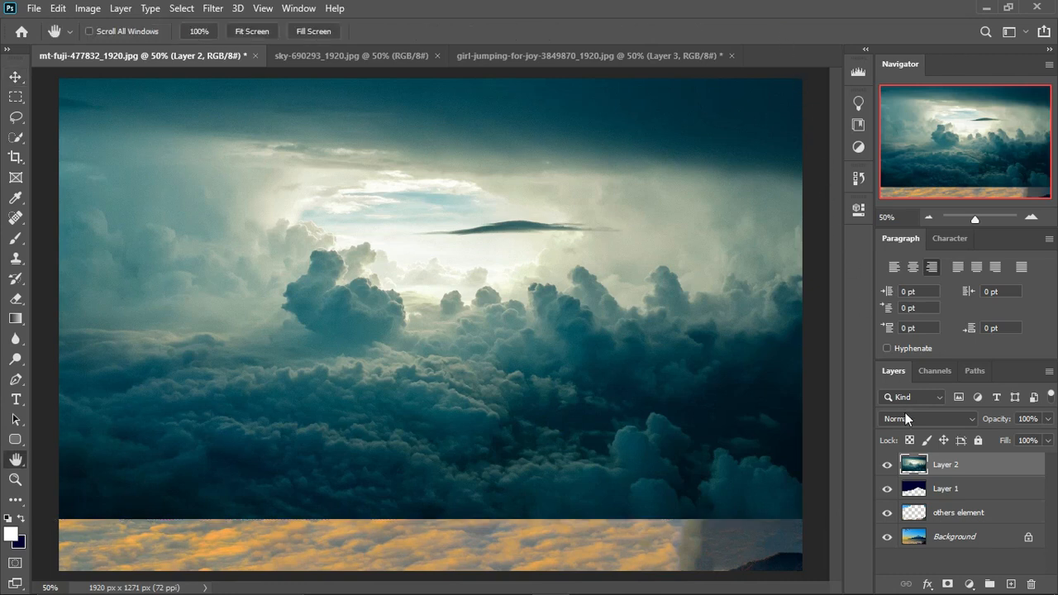
click(926, 423)
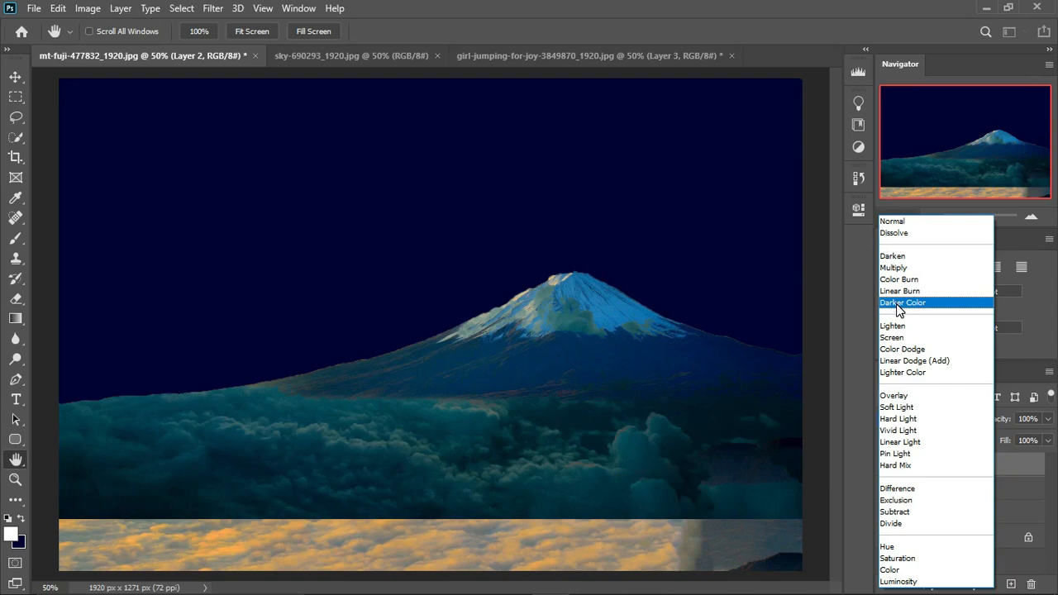
click(899, 303)
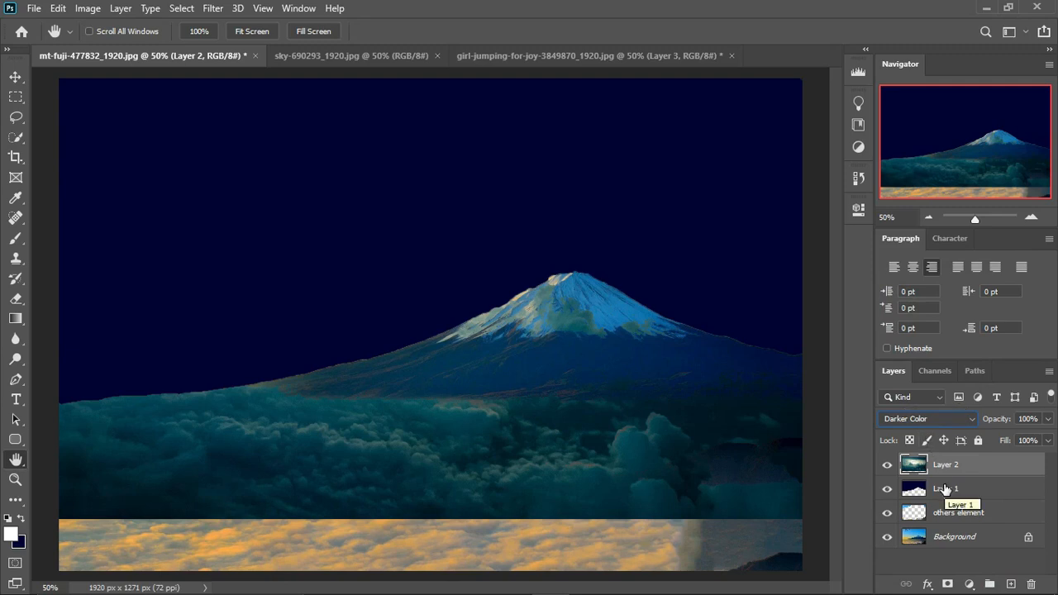
Step: Hide the navy-filled Layer 1 and check the blend with "others element" hidden and shown
click(886, 487)
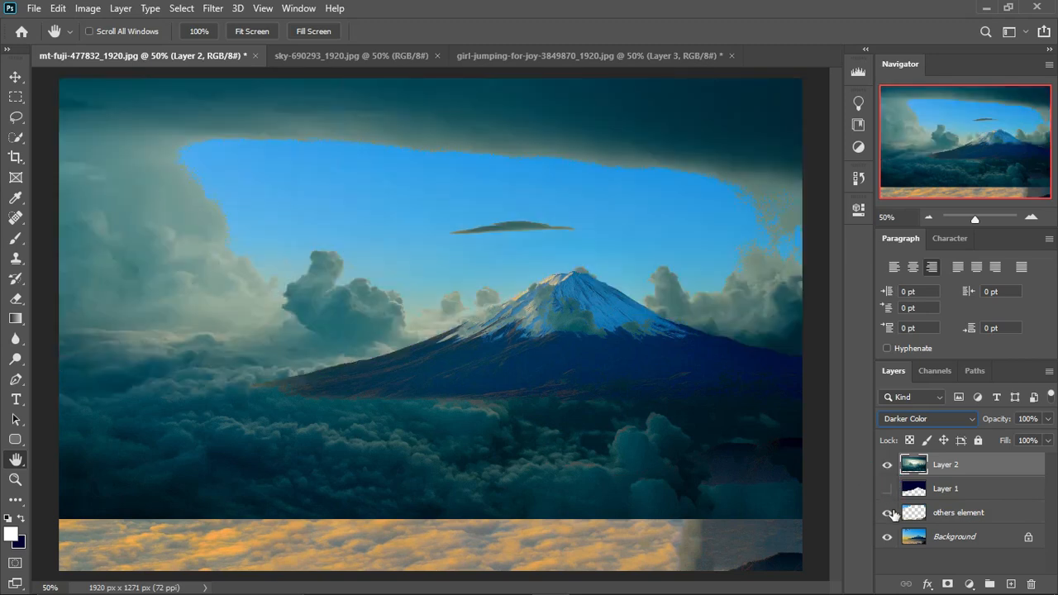
click(887, 513)
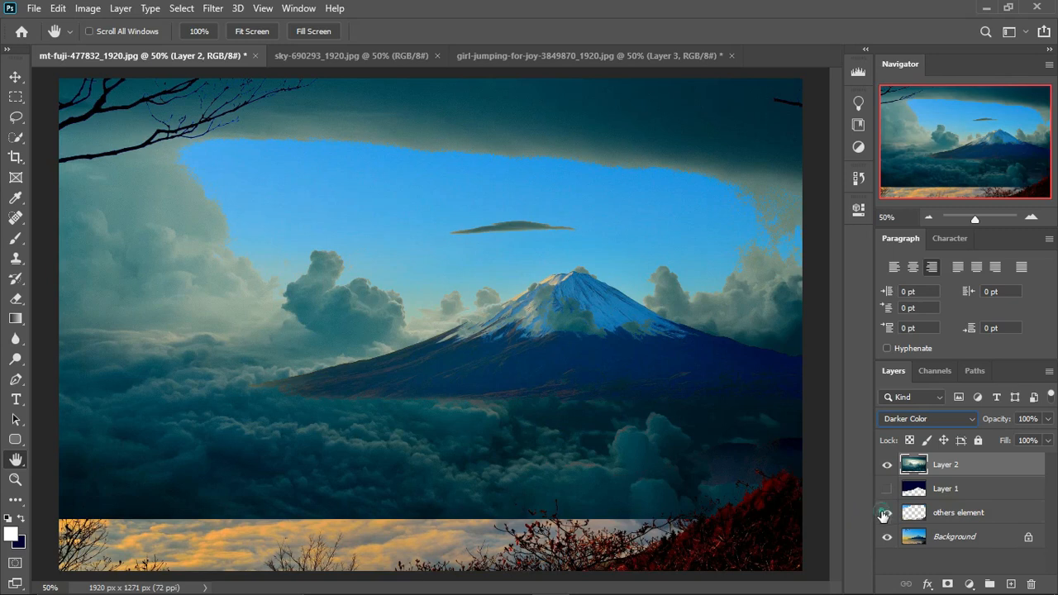
click(886, 513)
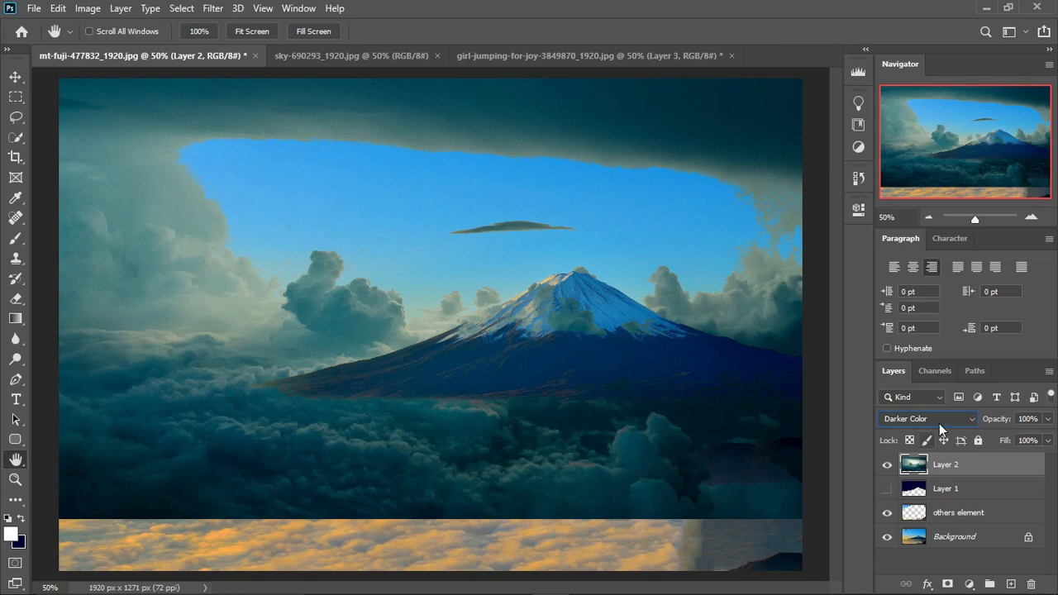
Step: Set Layer 2's blend mode to Screen and add a layer mask from the sky outline of Layer 1
click(966, 413)
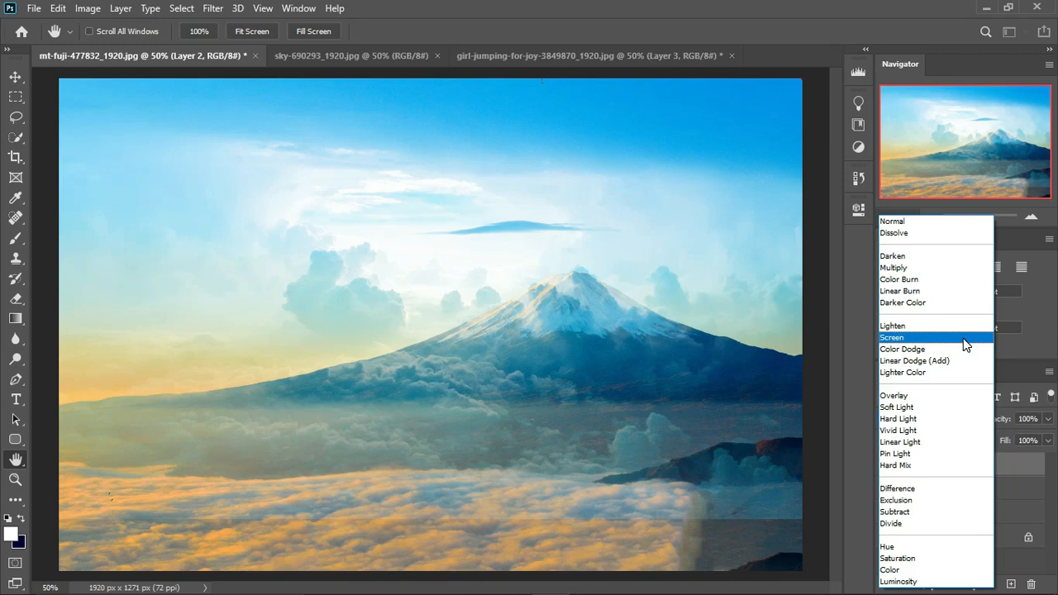
click(963, 338)
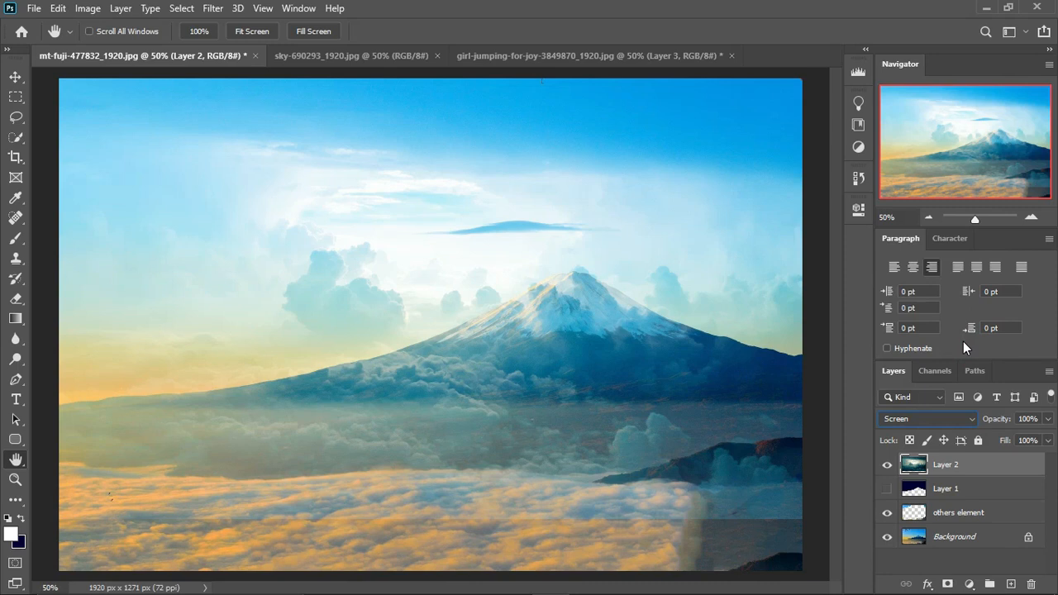
ctrl+click(915, 490)
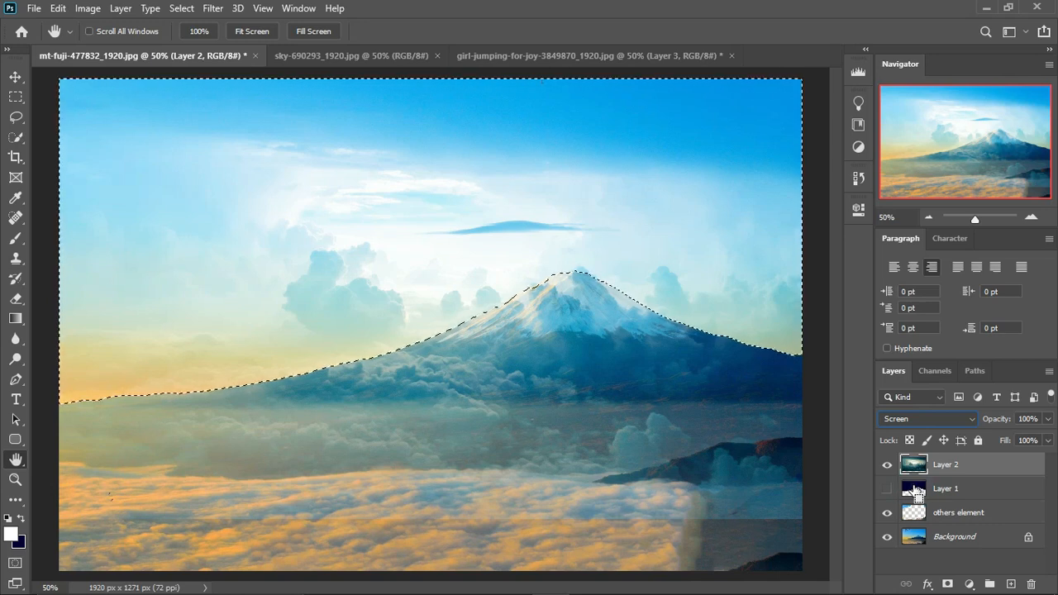
click(948, 585)
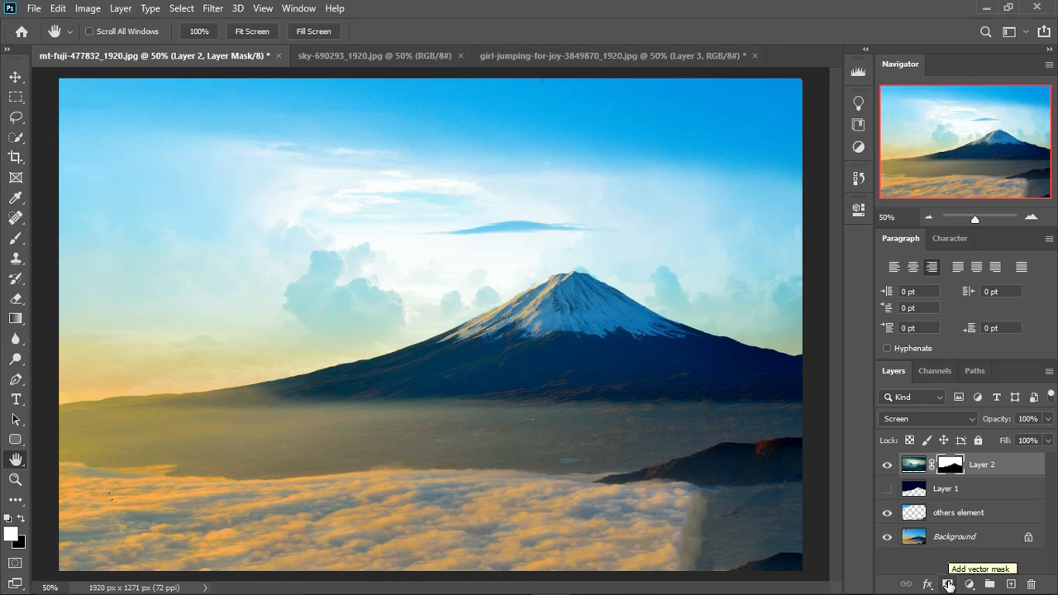
Step: Compare the original photo with the edit by hiding the layers above the Background, and show them all again, including Layer 1
click(887, 465)
click(887, 513)
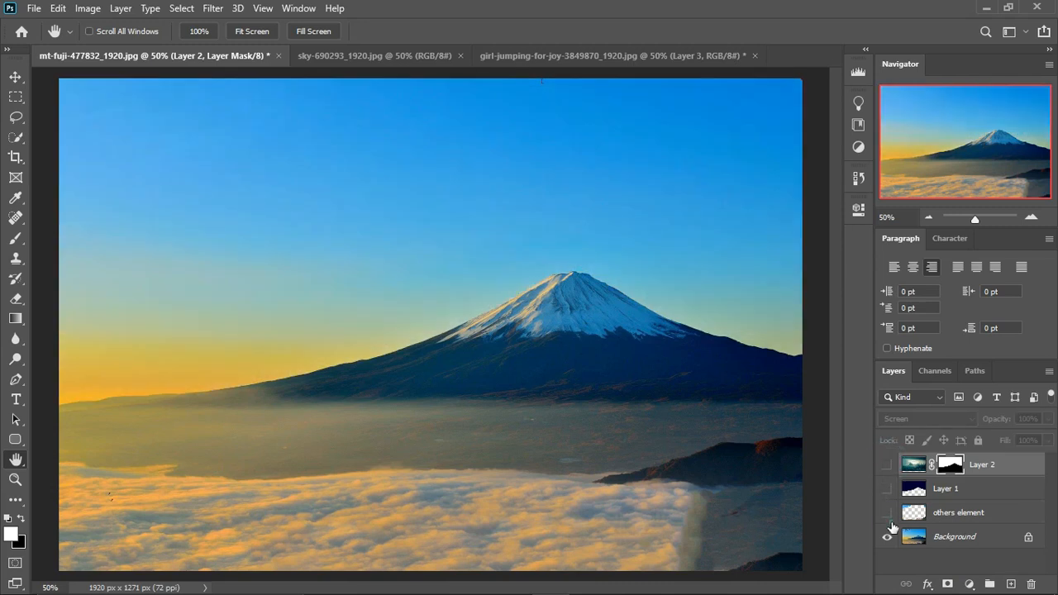
click(888, 515)
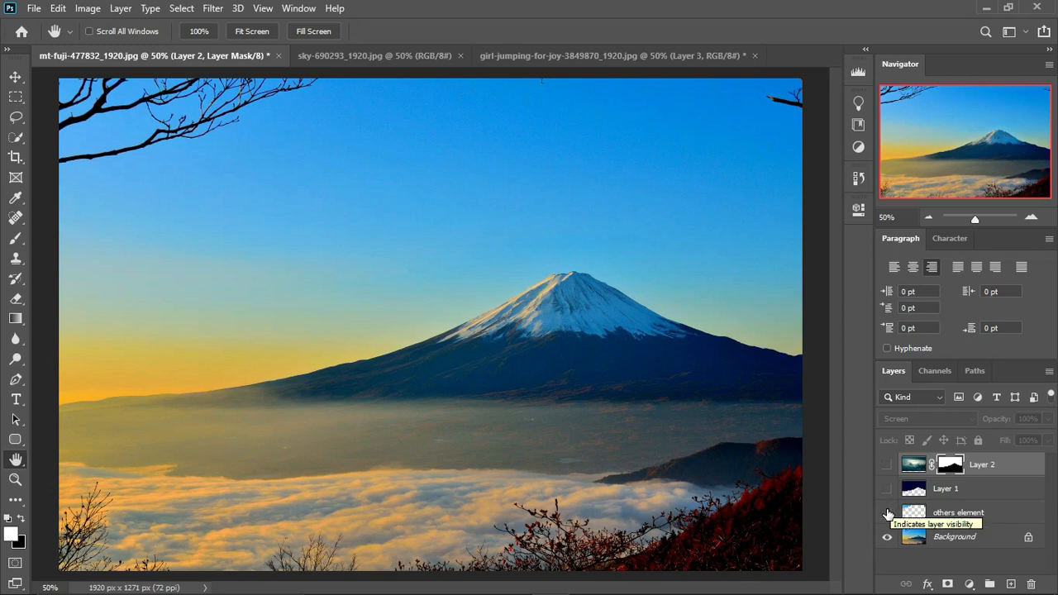
click(887, 513)
click(887, 512)
click(887, 489)
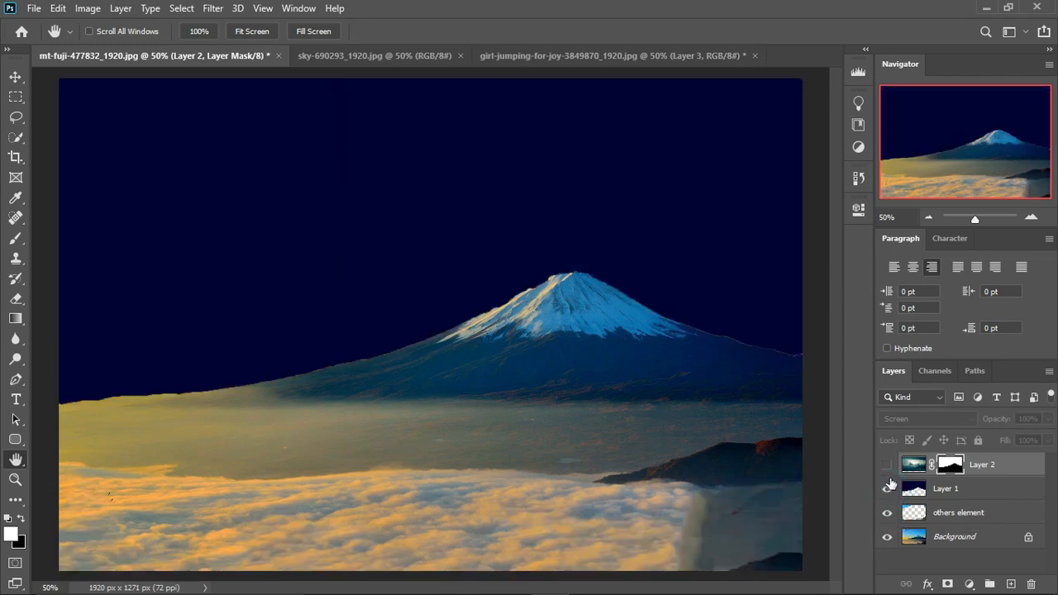
click(886, 465)
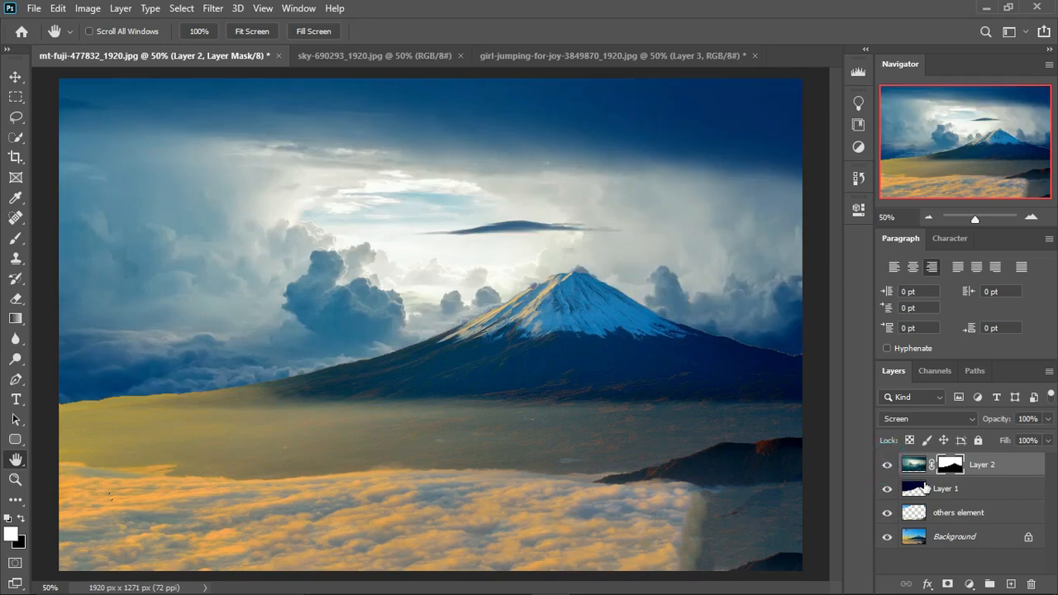
Step: Hide the masked Layer 2 and copy the cloudy sky image into the Mount Fuji document directly above Layer 1
click(950, 489)
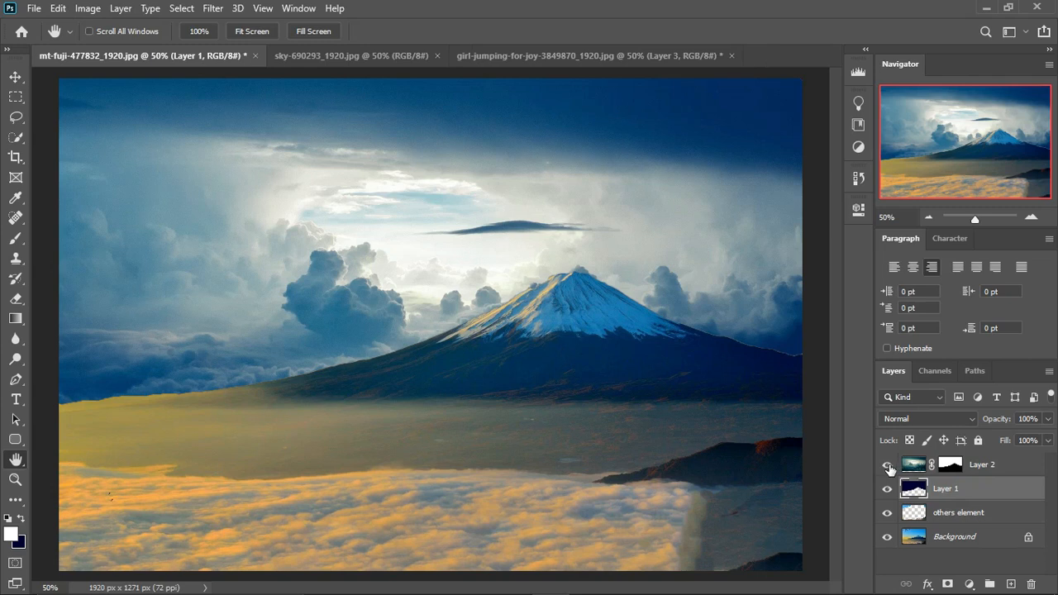
click(886, 464)
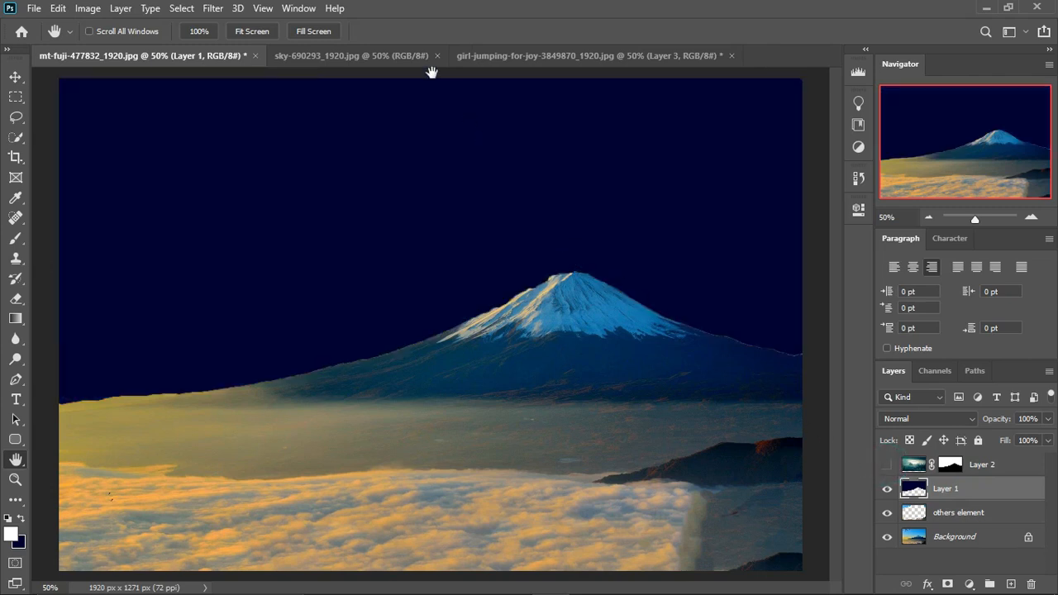
click(376, 55)
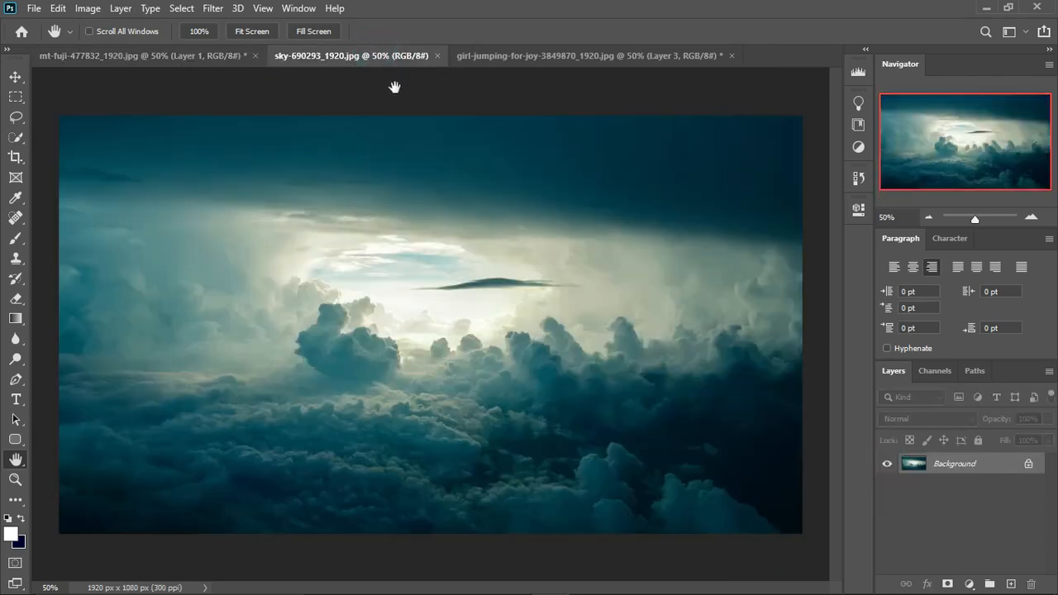
key(v)
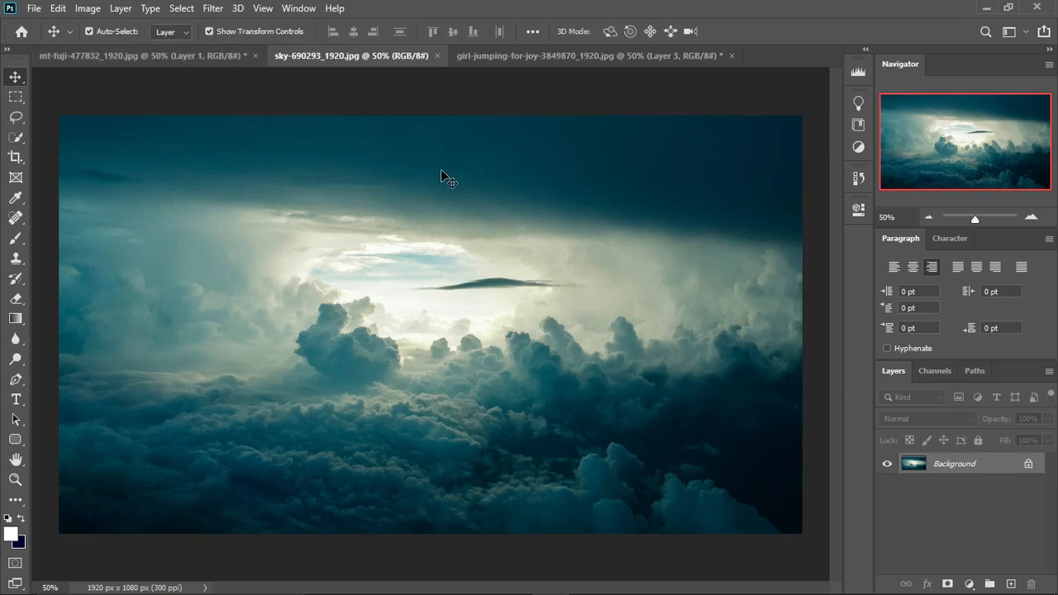
drag(987, 467, 438, 185)
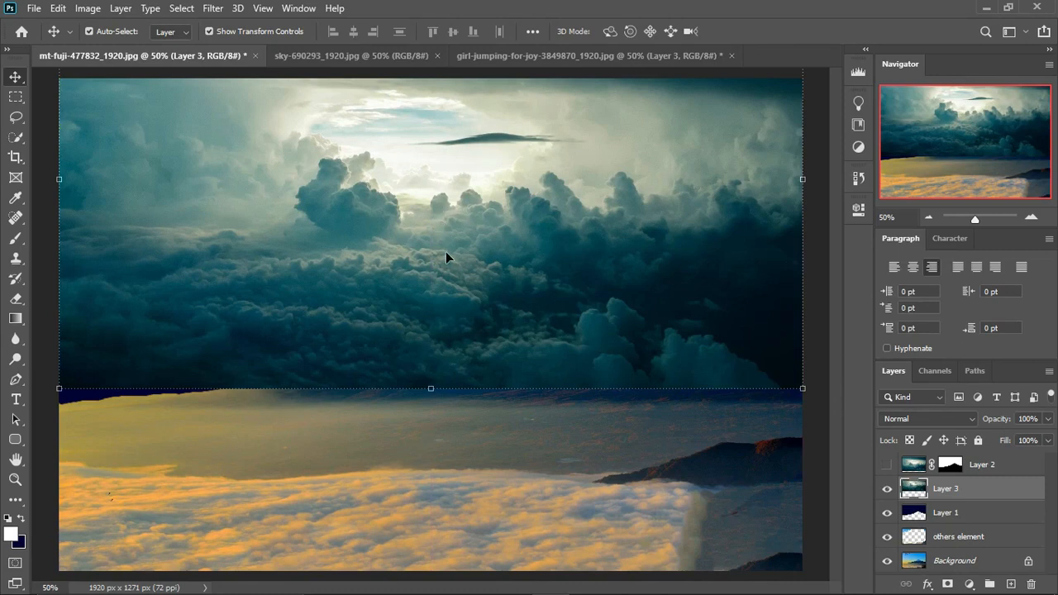
Step: Scale the new sky layer, Layer 3, to about 109% and position it to cover the sky area
key(ctrl+t)
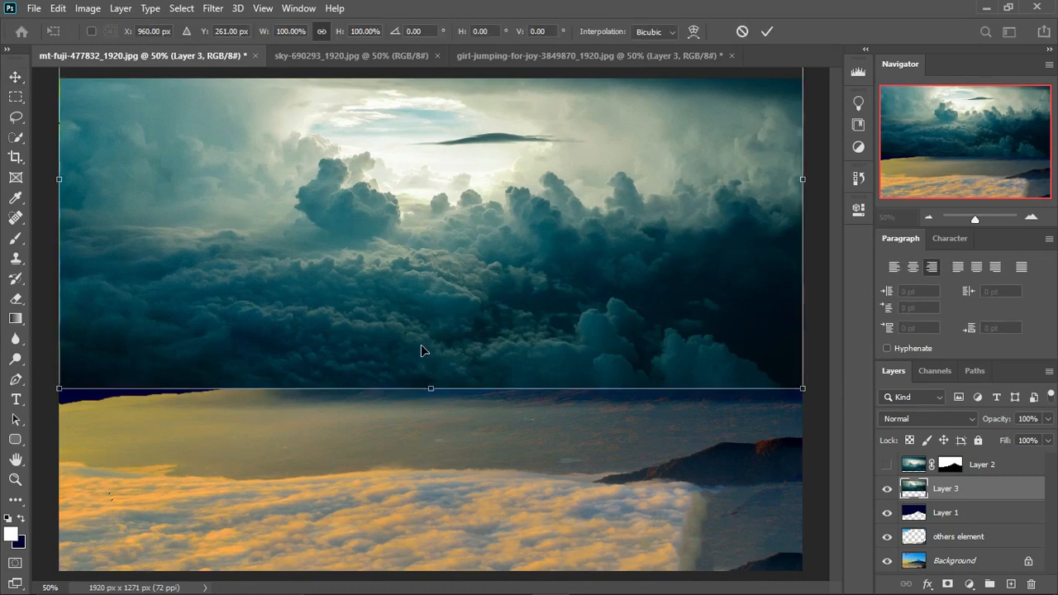
right_click(422, 347)
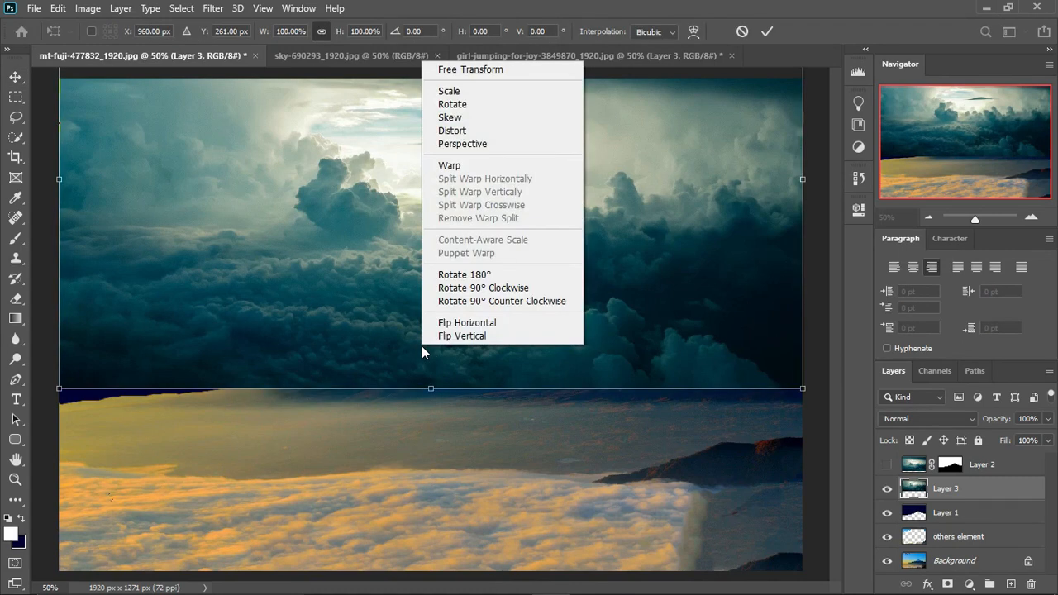
click(494, 94)
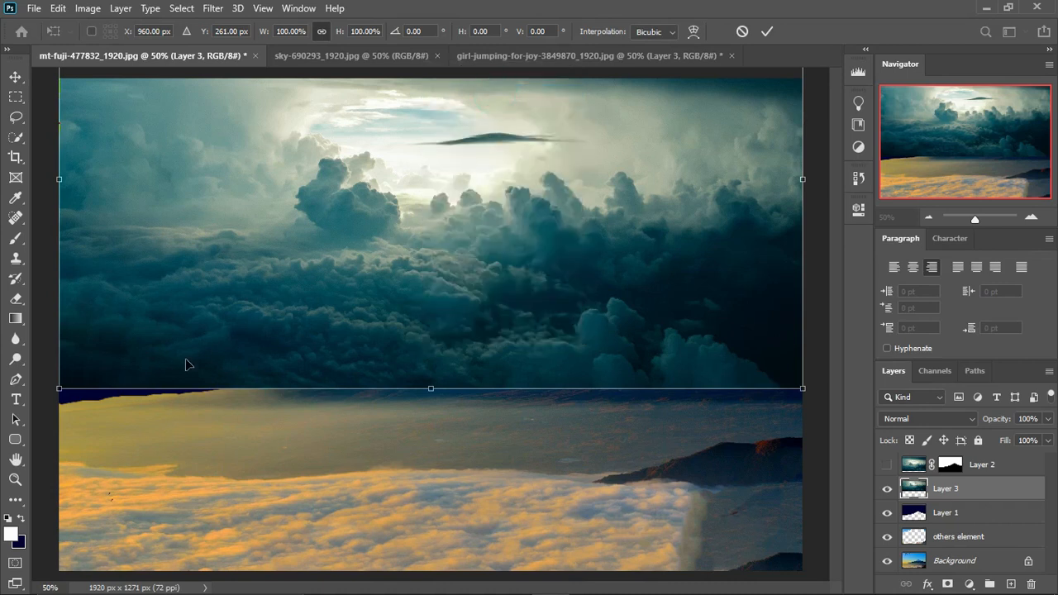
drag(54, 394, 5, 463)
drag(273, 346, 345, 344)
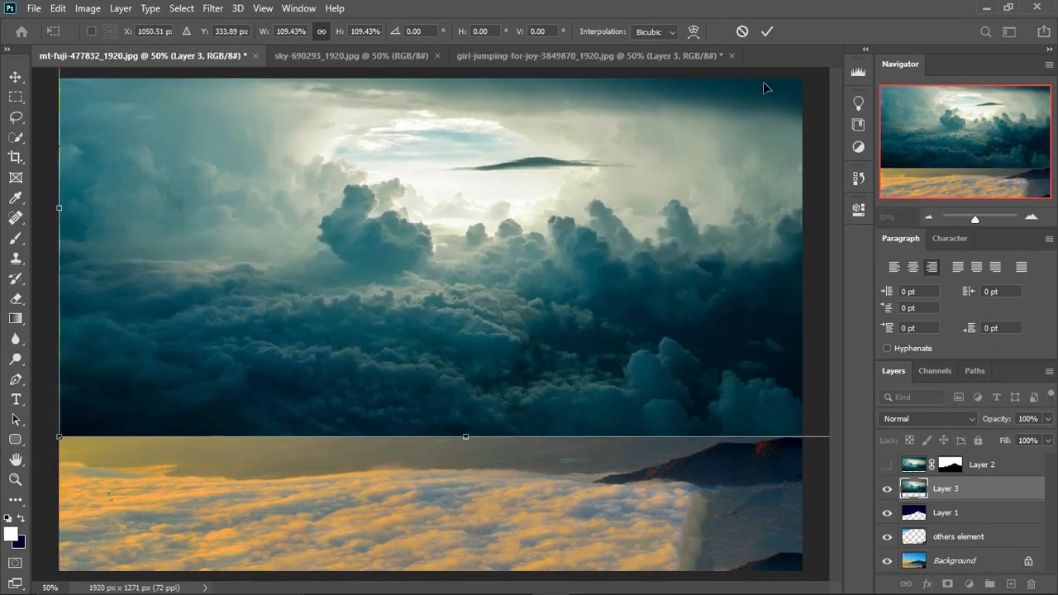
click(767, 31)
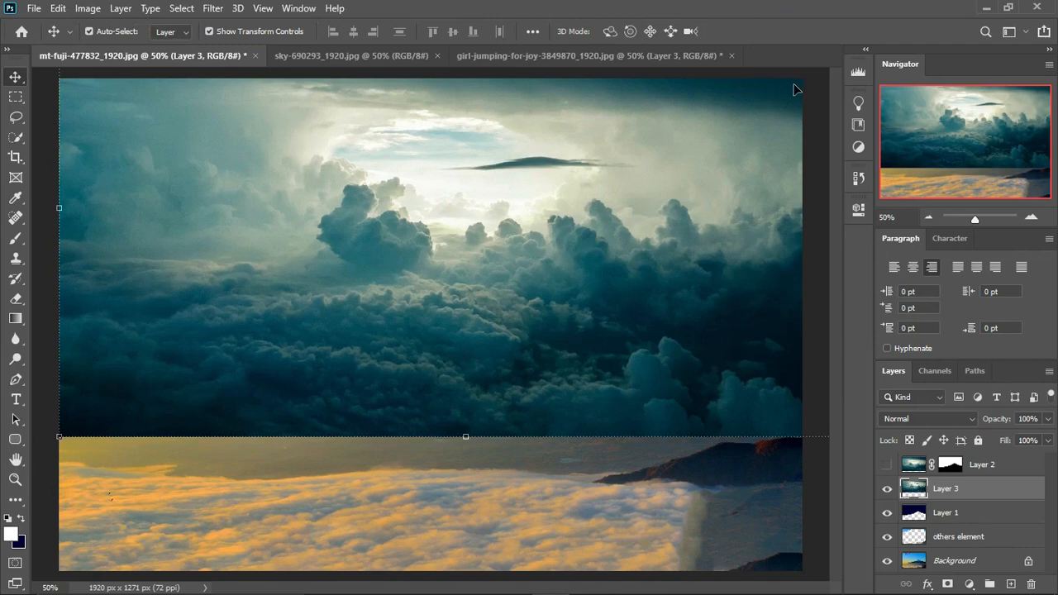
Step: Clip the cloudy sky on Layer 3 to the navy sky shape of Layer 1 with a clipping mask
right_click(1009, 500)
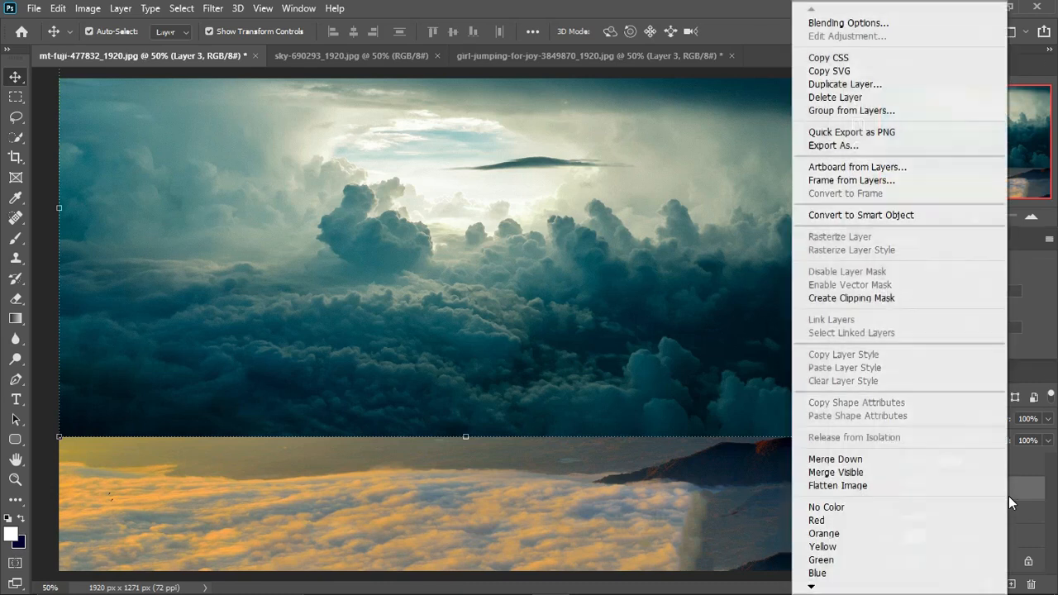
click(863, 301)
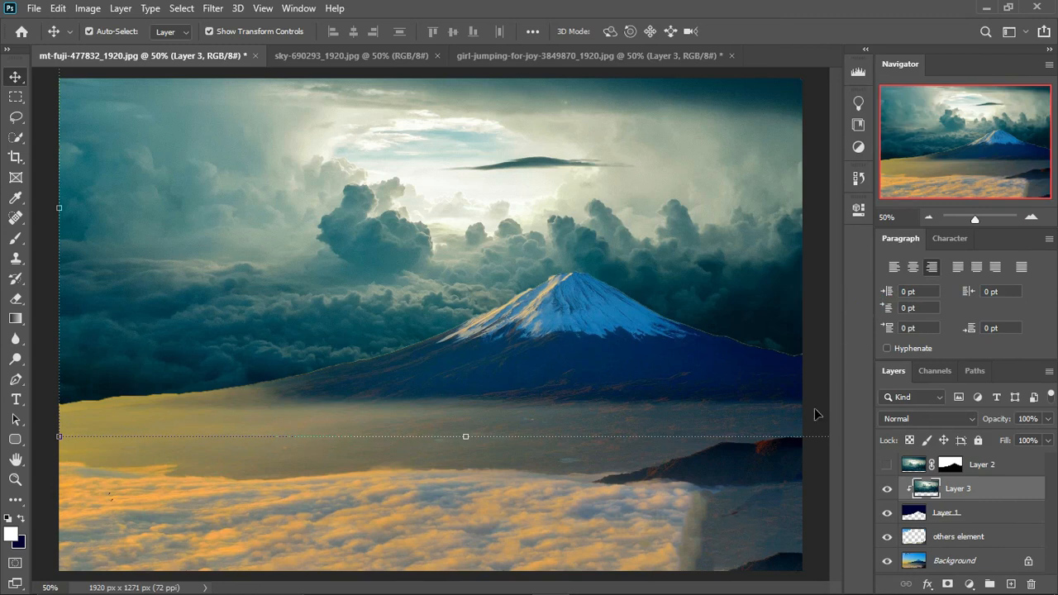
Step: Add a Color Balance adjustment layer directly above Layer 3 with midtones at Cyan–Red -22, Magenta–Green -17 and Yellow–Blue +38
click(785, 483)
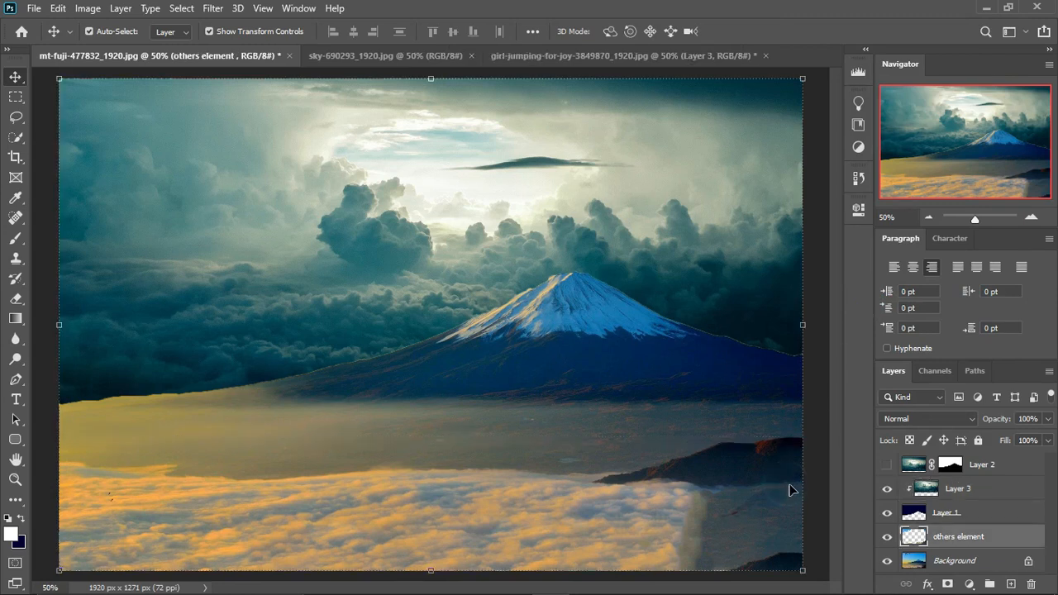
click(972, 586)
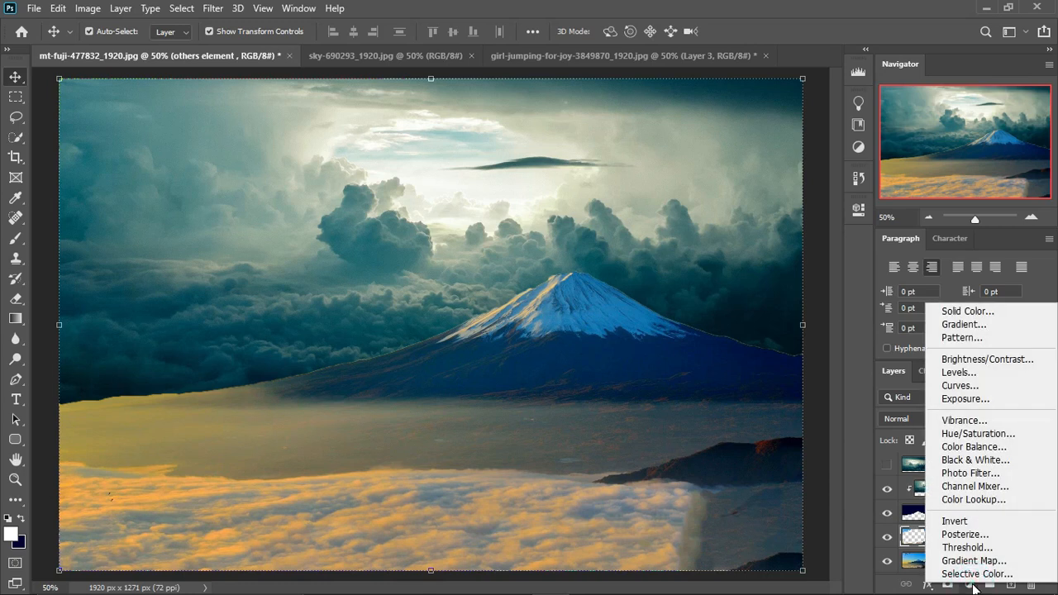
click(966, 447)
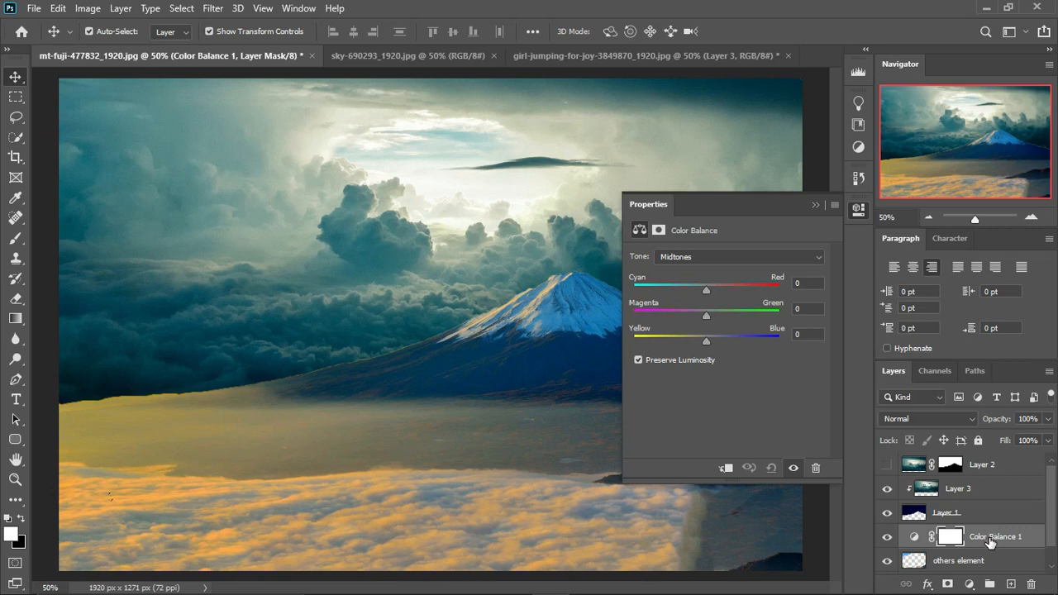
drag(991, 543, 1000, 480)
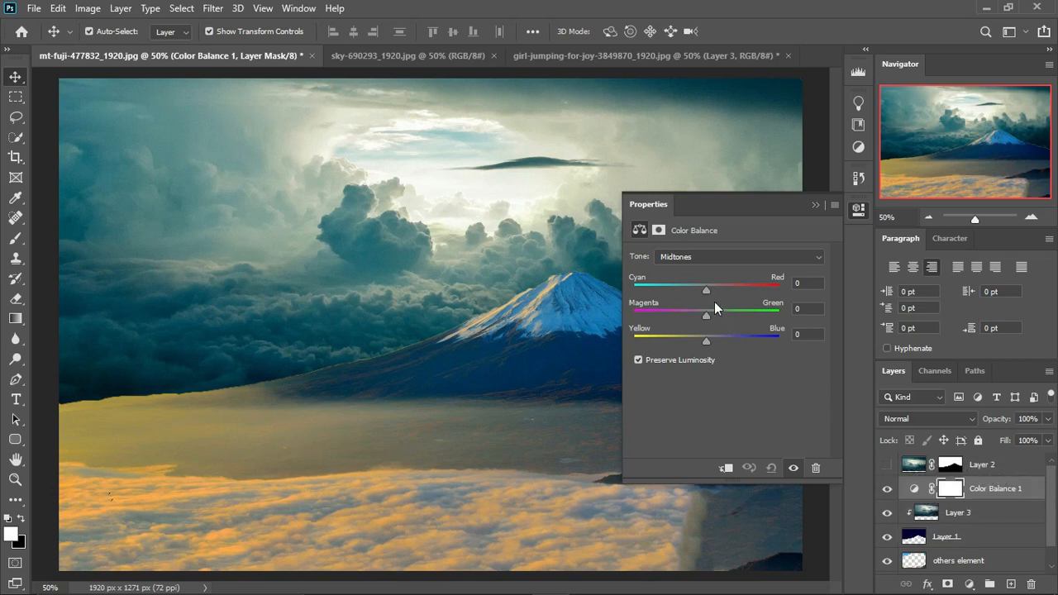
drag(703, 287, 737, 342)
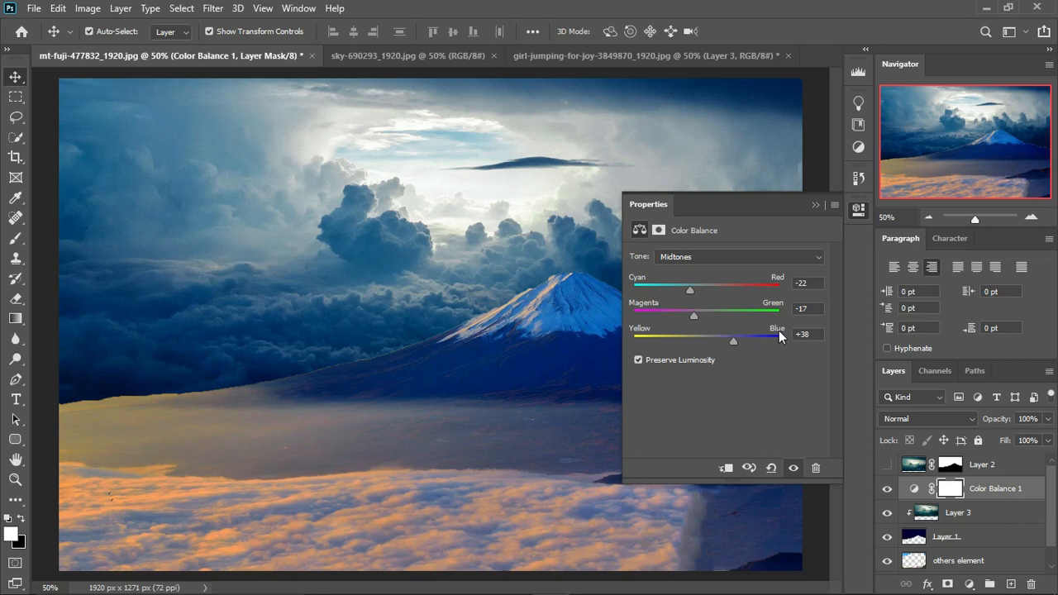
click(859, 211)
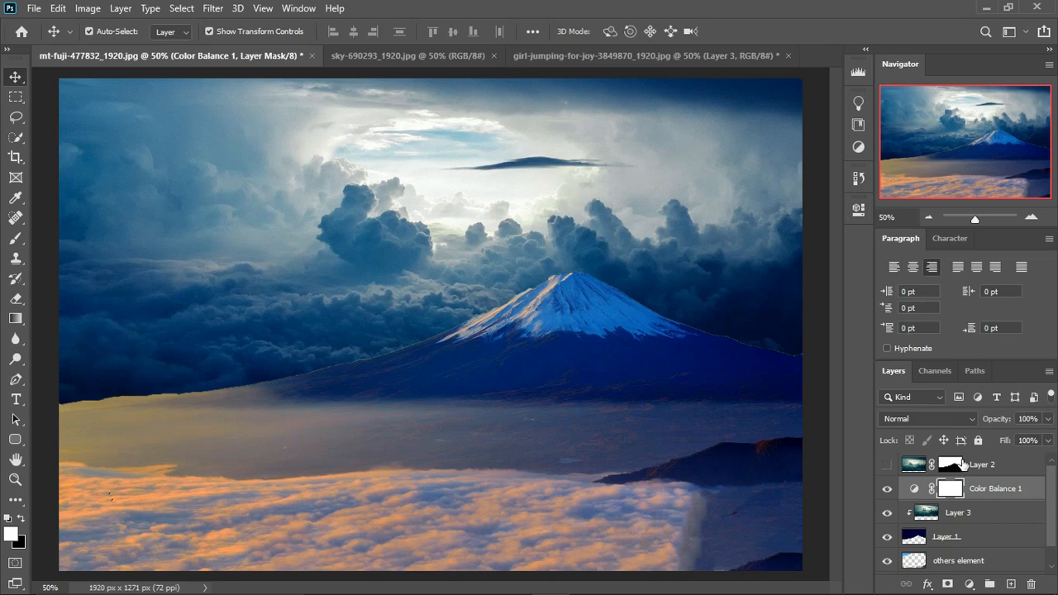
Step: Hide the Color Balance 1, Layer 3 and Layer 1 layers, and show the masked Layer 2
click(887, 488)
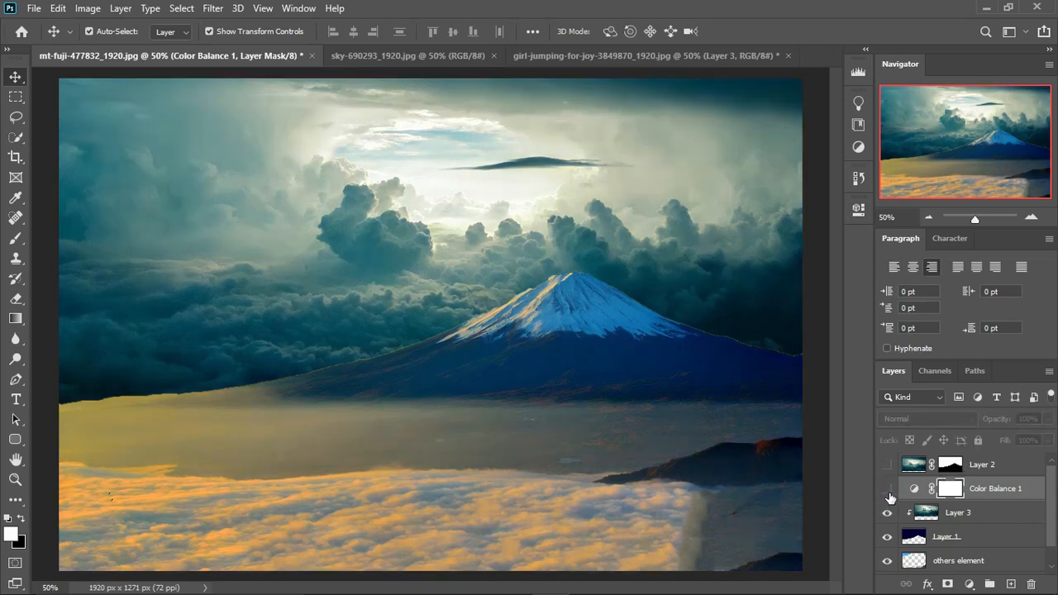
click(886, 514)
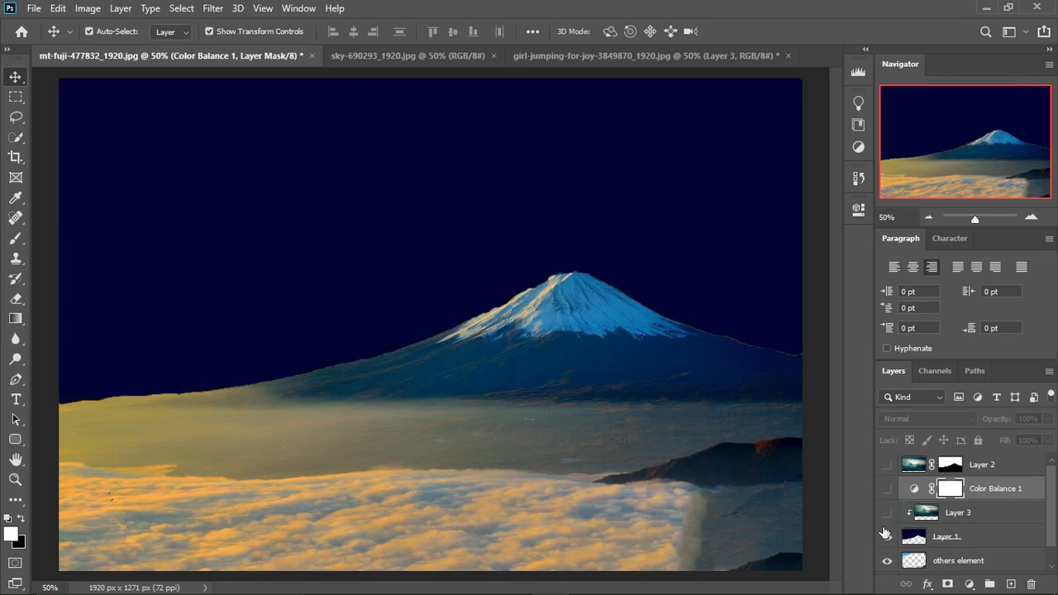
click(886, 538)
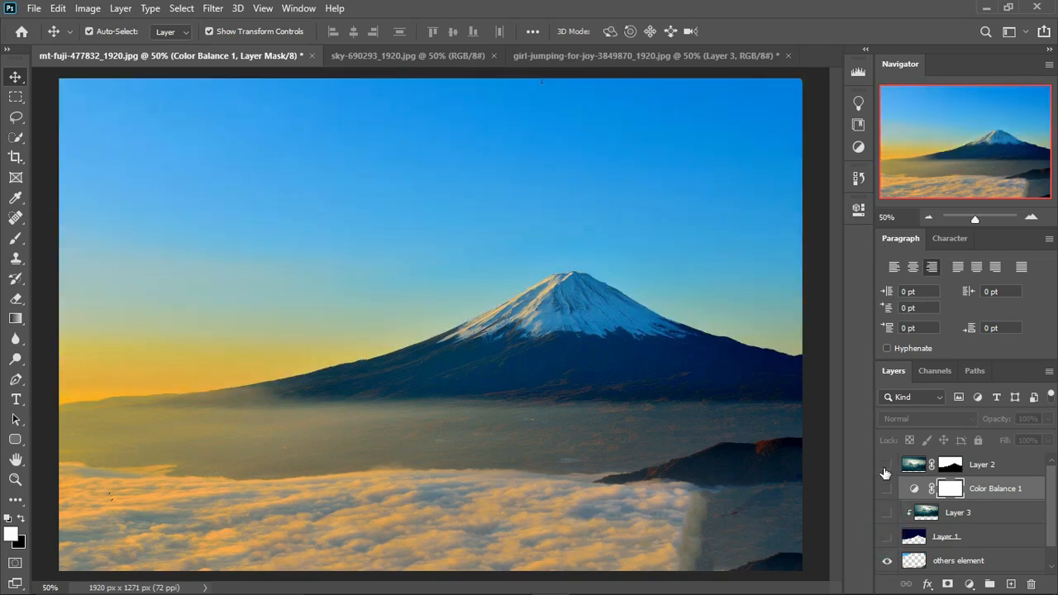
click(887, 465)
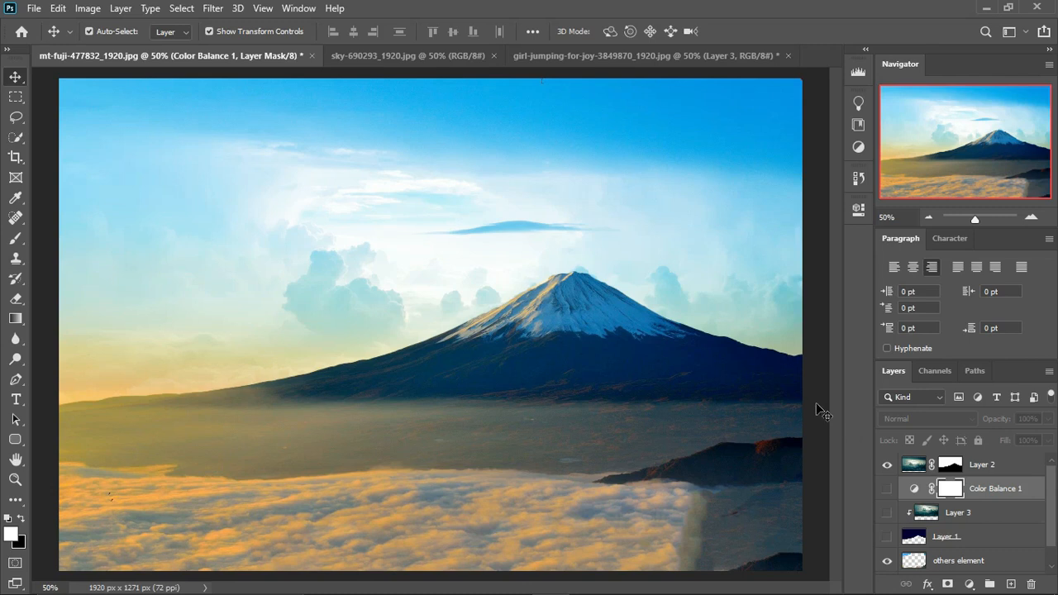
Step: Start saving the Mount Fuji document as a new file on the computer, and stop the cloud-or-computer choice from appearing again
click(25, 8)
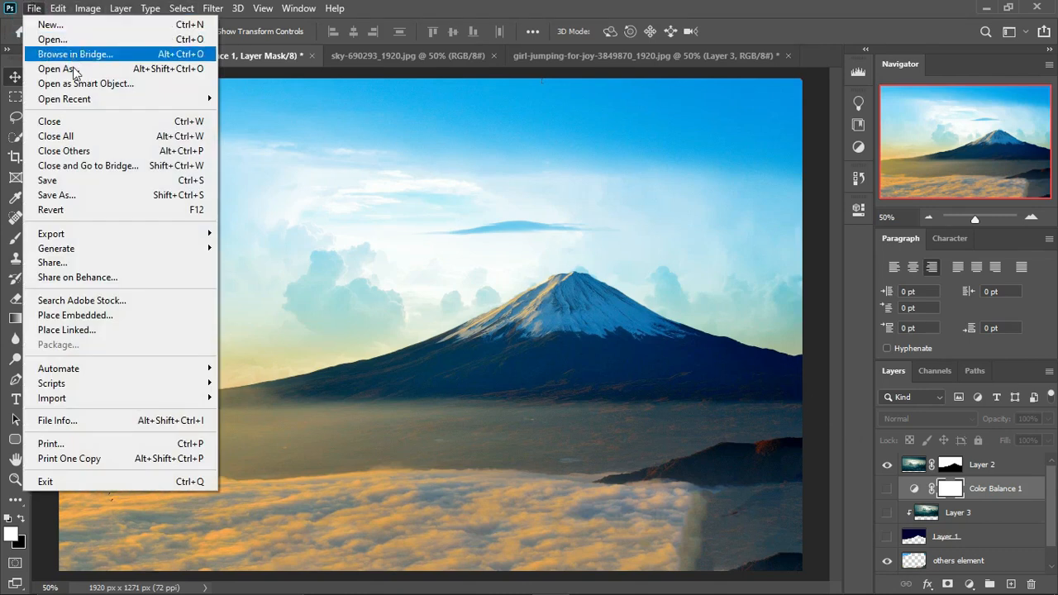
click(125, 199)
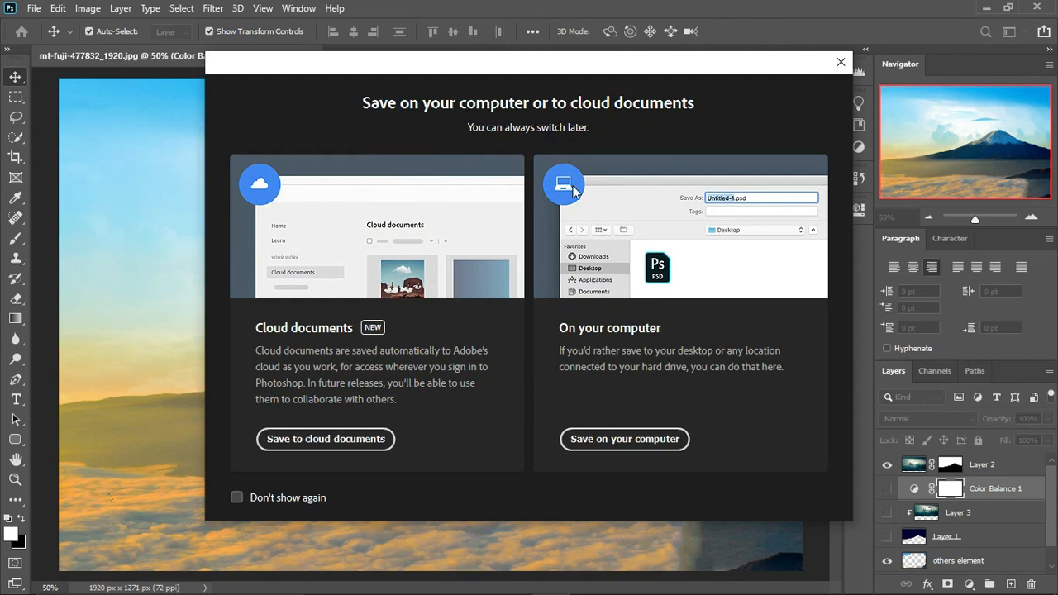
click(323, 498)
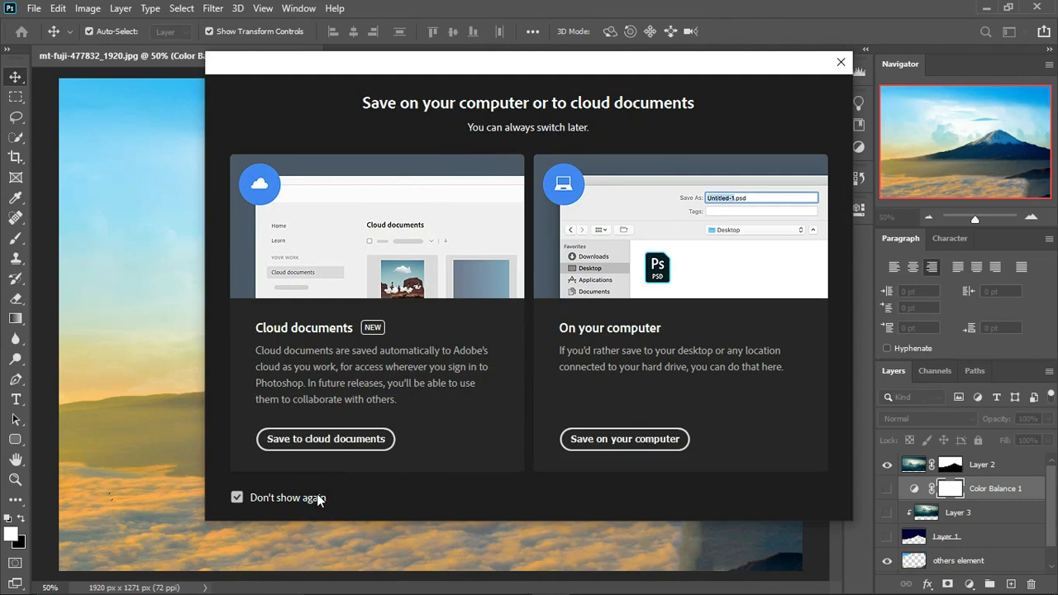
click(664, 436)
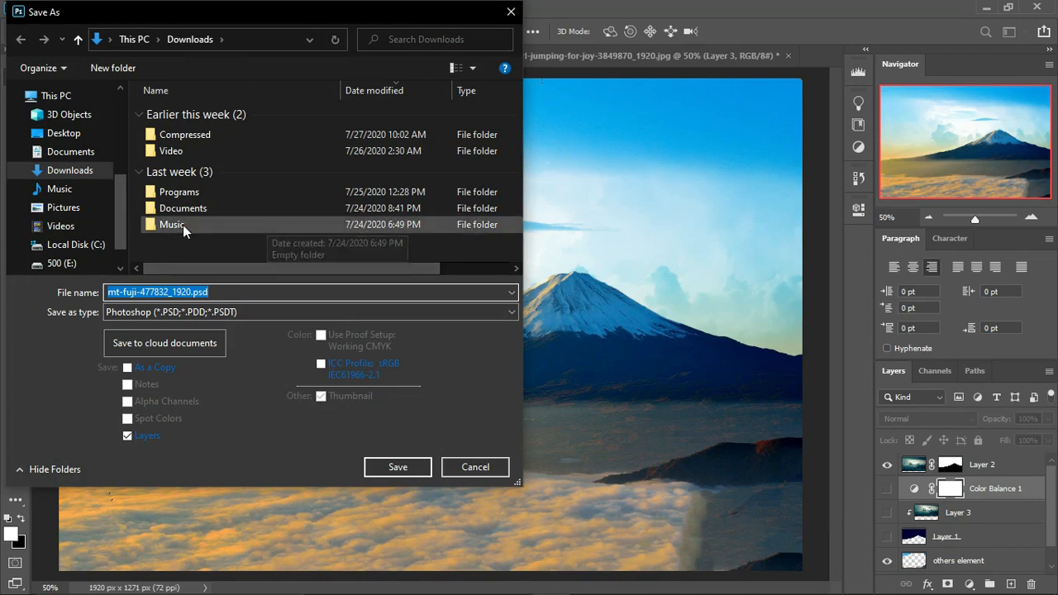
Step: Create a folder named "Open, editing and saving in photoshop" in Downloads and open it as the save location
click(103, 66)
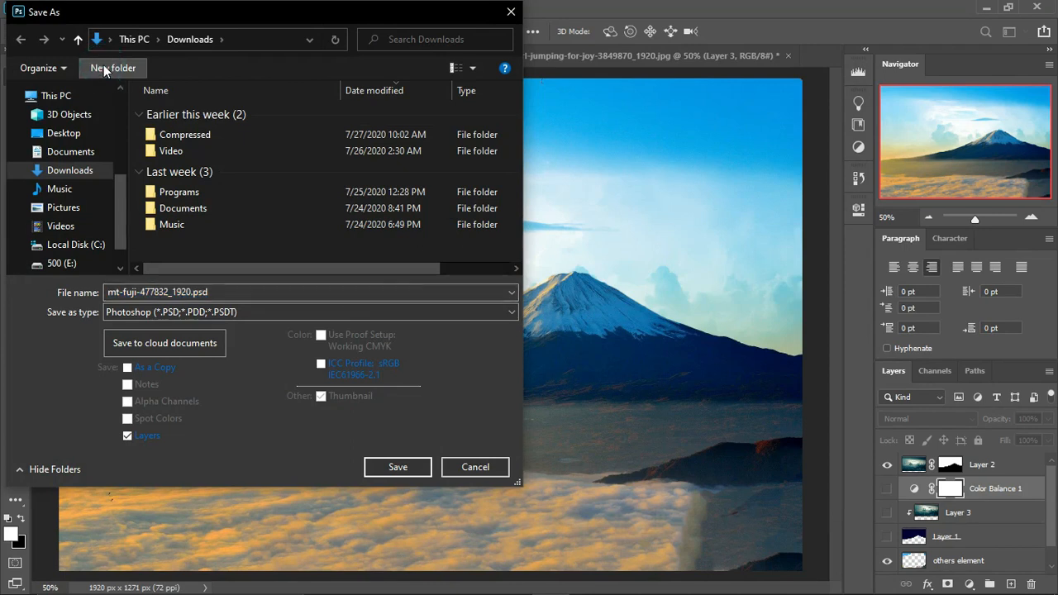
text(Op)
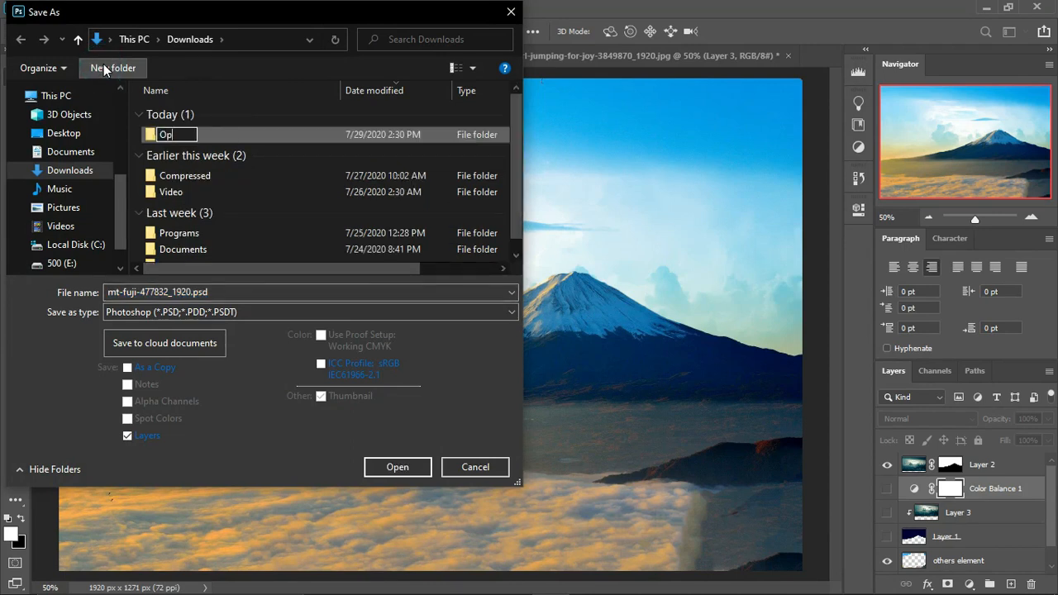
text(en and ed)
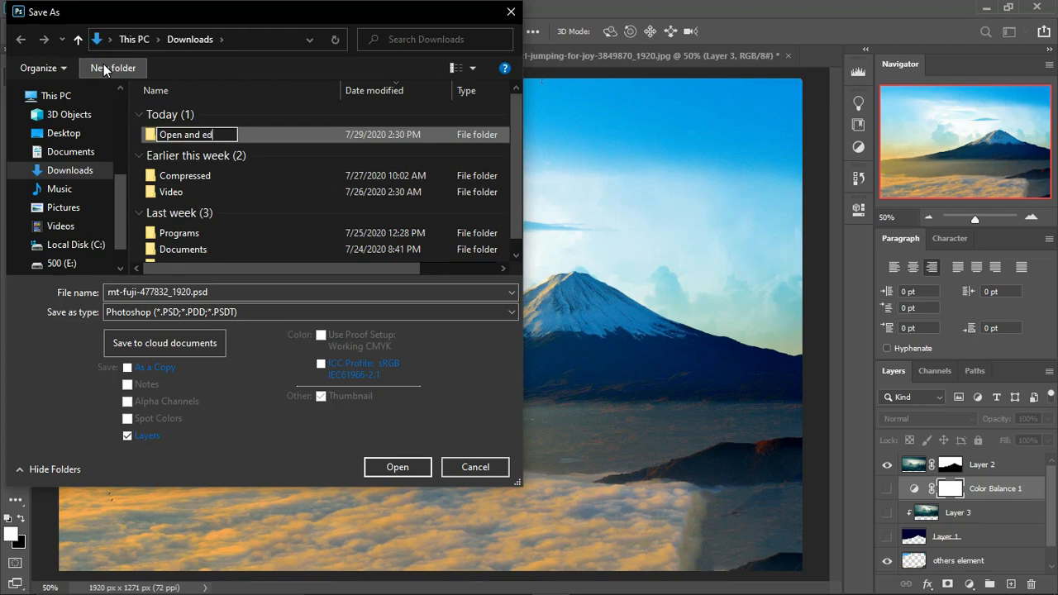
key(BackSpace)
key(BackSpace)
key(BackSpace)
key(BackSpace)
key(BackSpace)
key(BackSpace)
key(BackSpace)
text(, editing and saving)
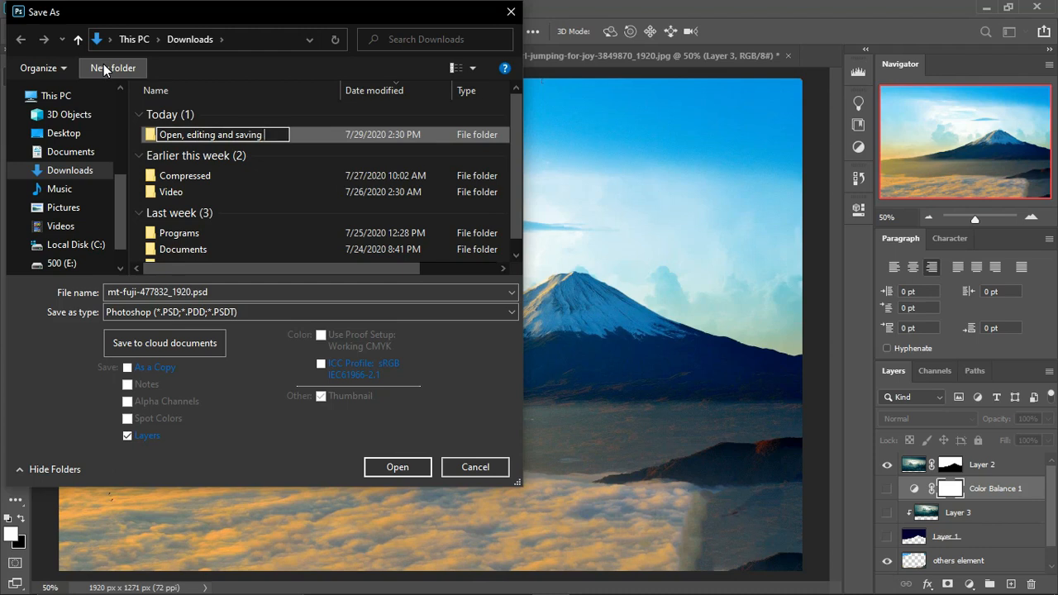
text( in photos)
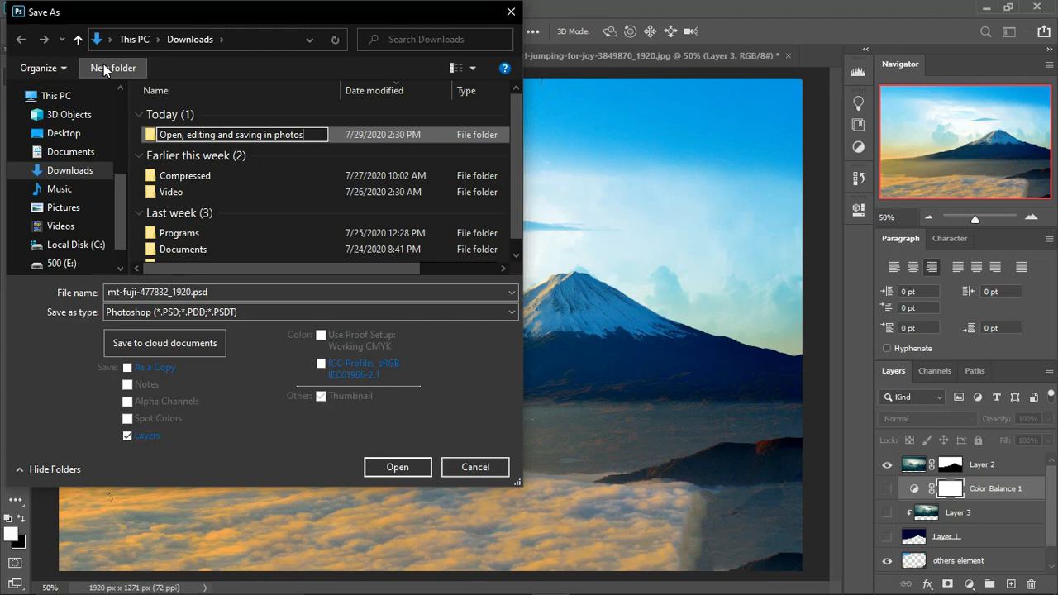
text(hop)
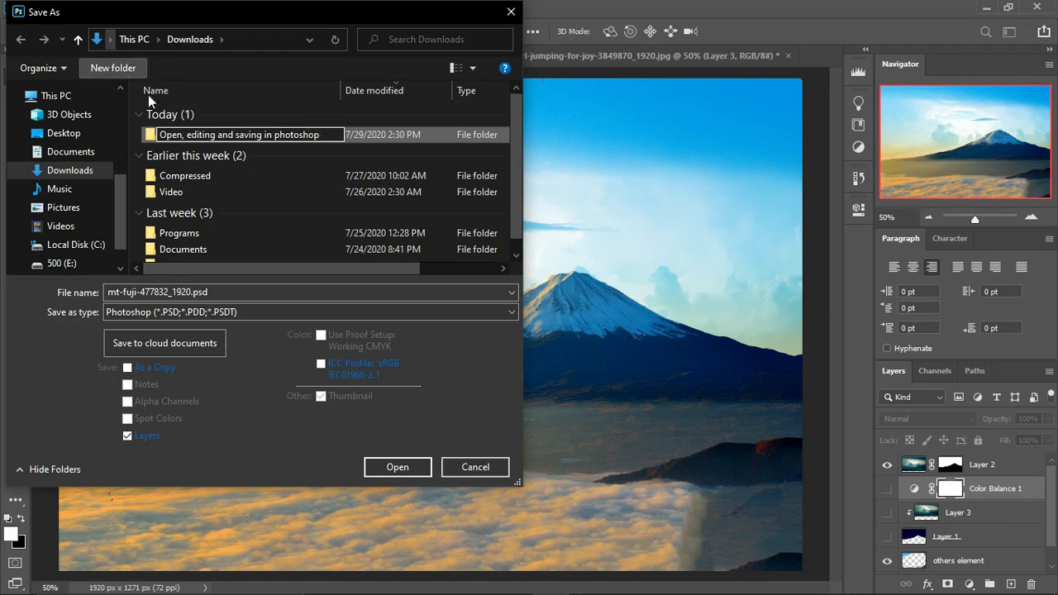
click(393, 468)
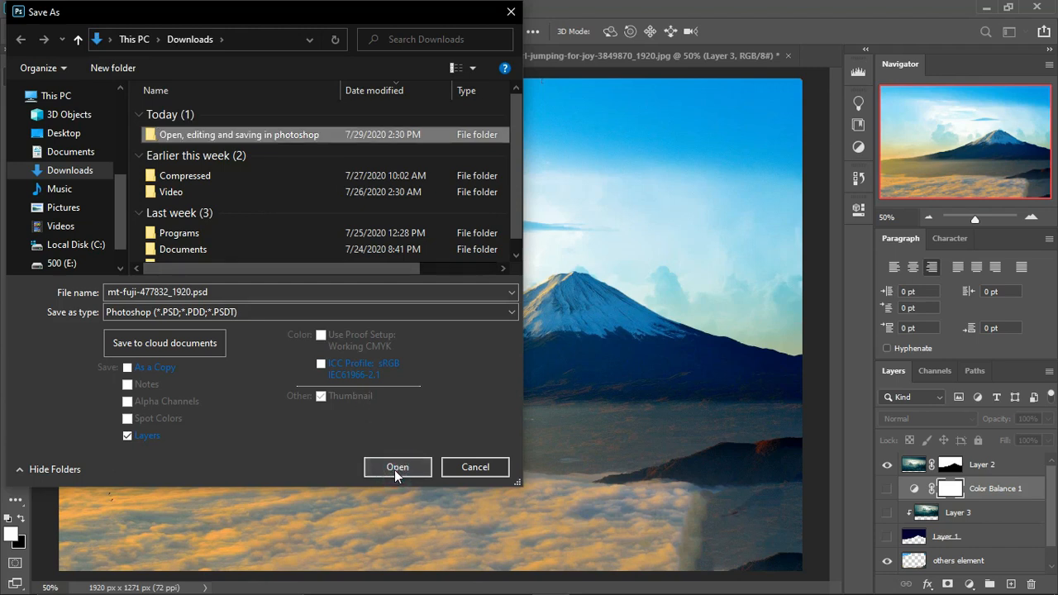
double_click(329, 132)
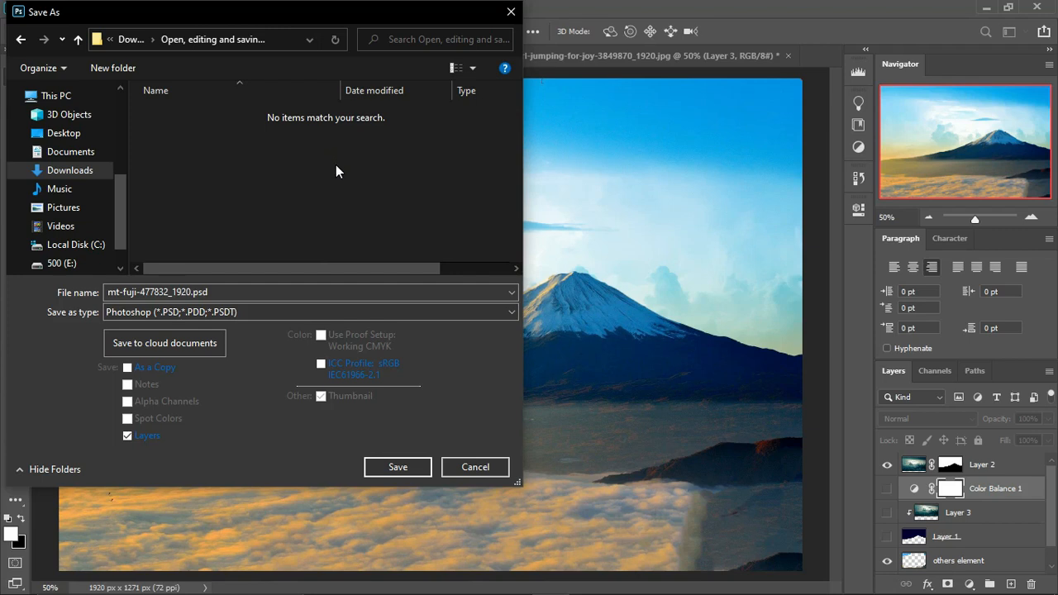
click(307, 310)
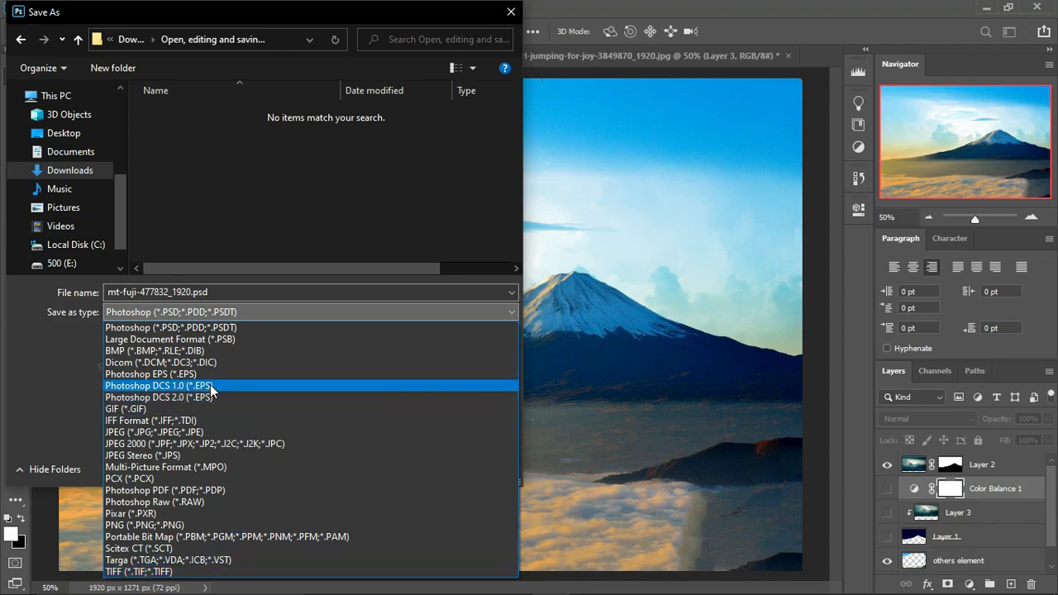
click(200, 328)
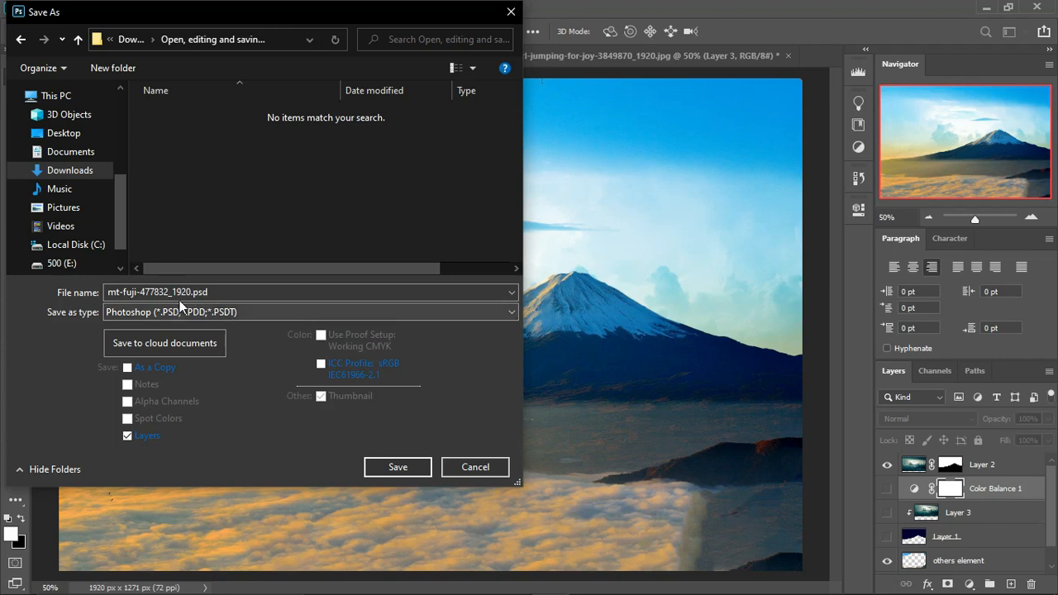
click(192, 292)
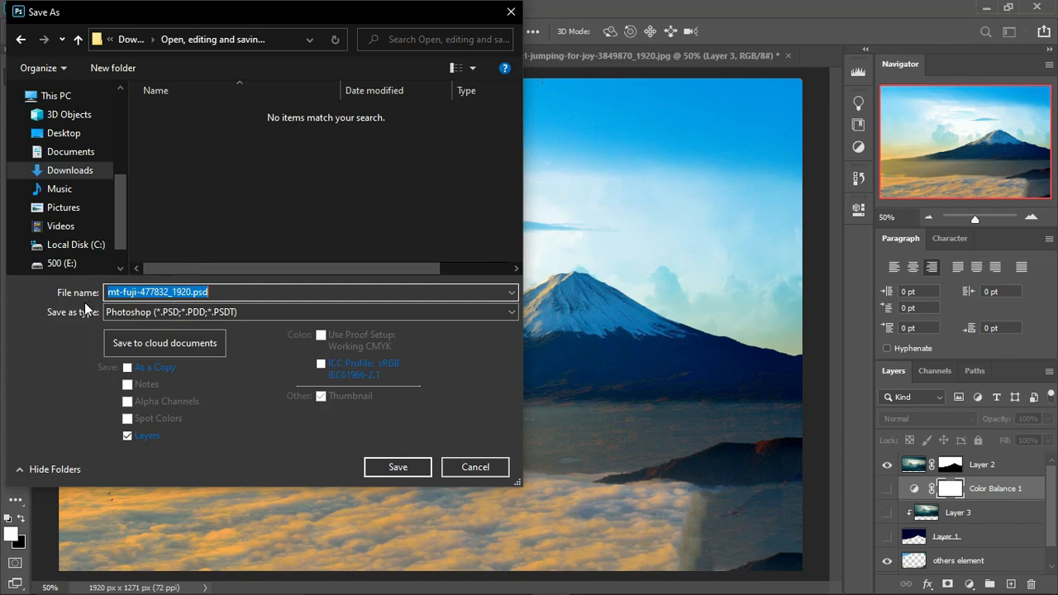
text(openn)
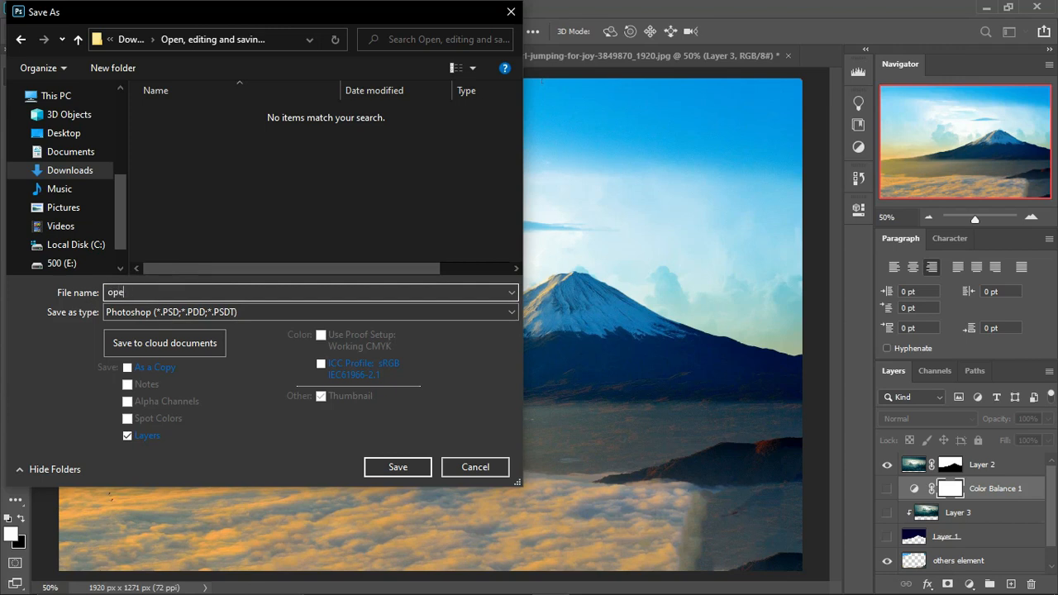
key(BackSpace)
key(BackSpace)
key(BackSpace)
key(BackSpace)
key(BackSpace)
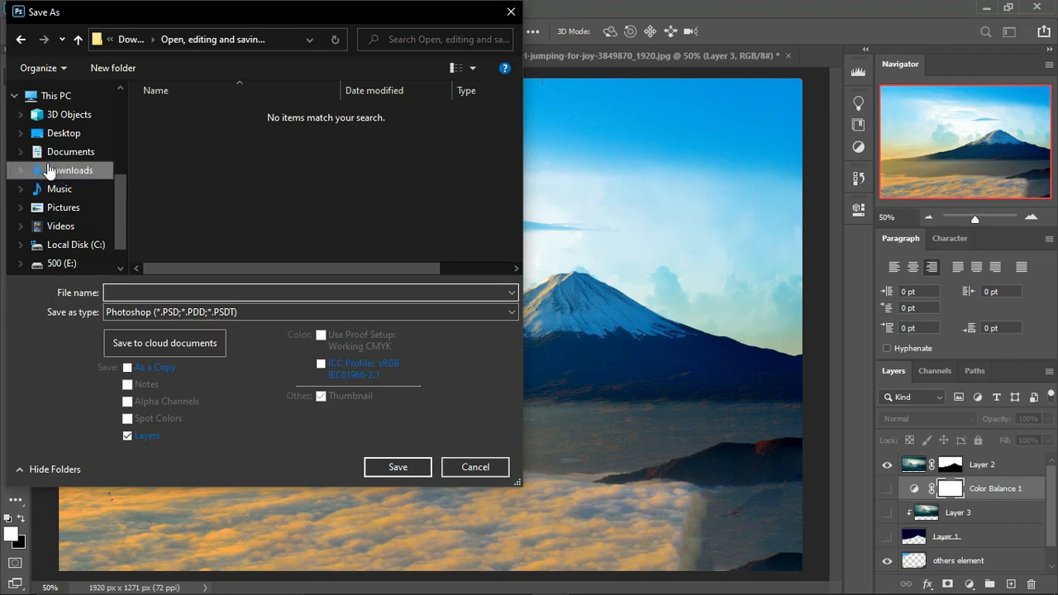
Step: Create a subfolder named "PSD" inside the new folder and open it as the save location
click(91, 66)
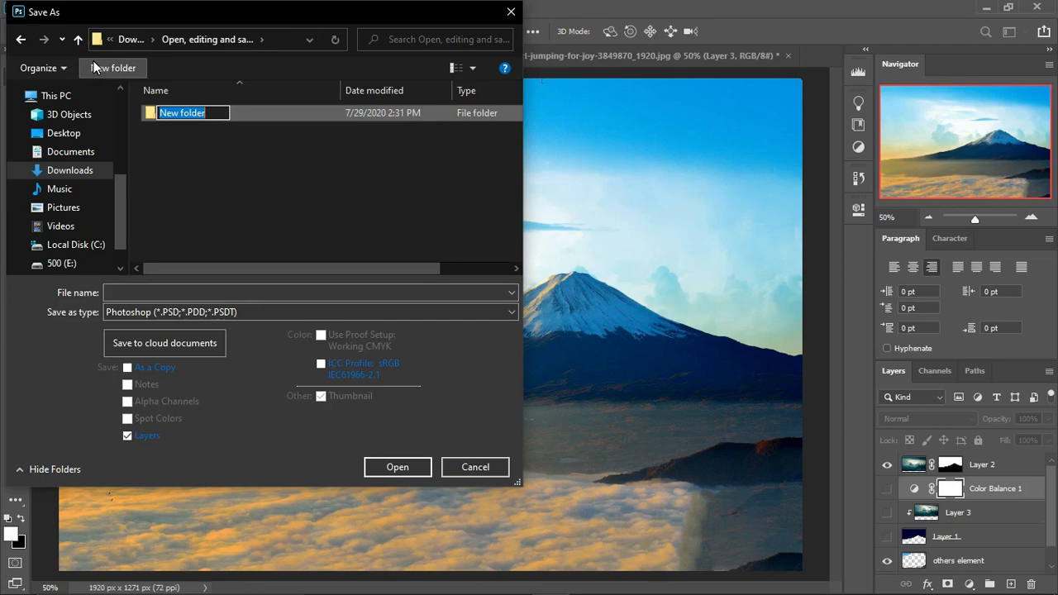
text(PSD)
key(Return)
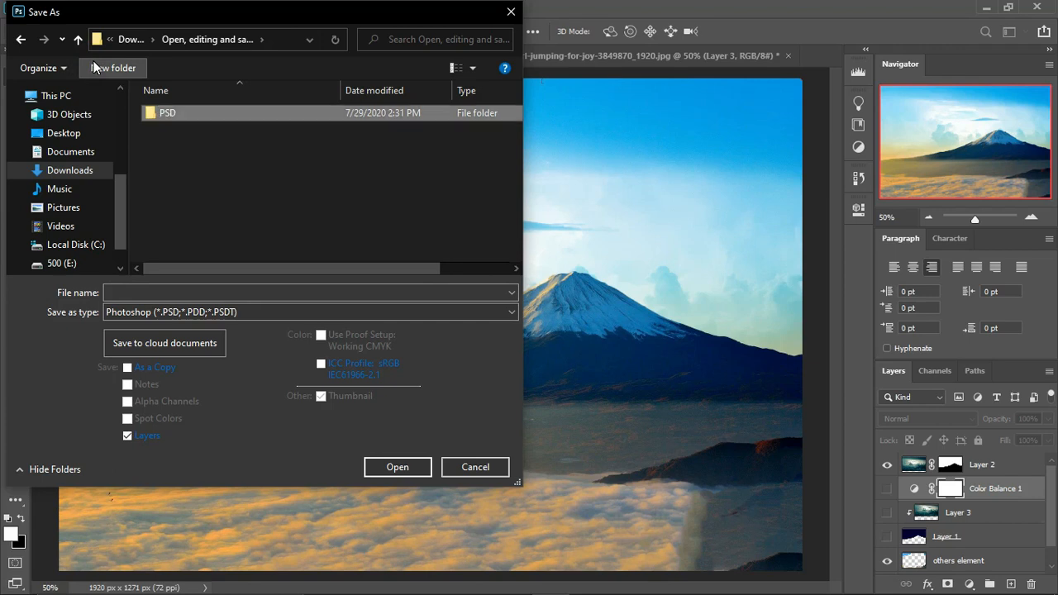
double_click(199, 117)
Step: Save the layered document in Photoshop format as "open, edit and saving in photoshop" with Maximize Compatibility enabled
click(213, 289)
text(open)
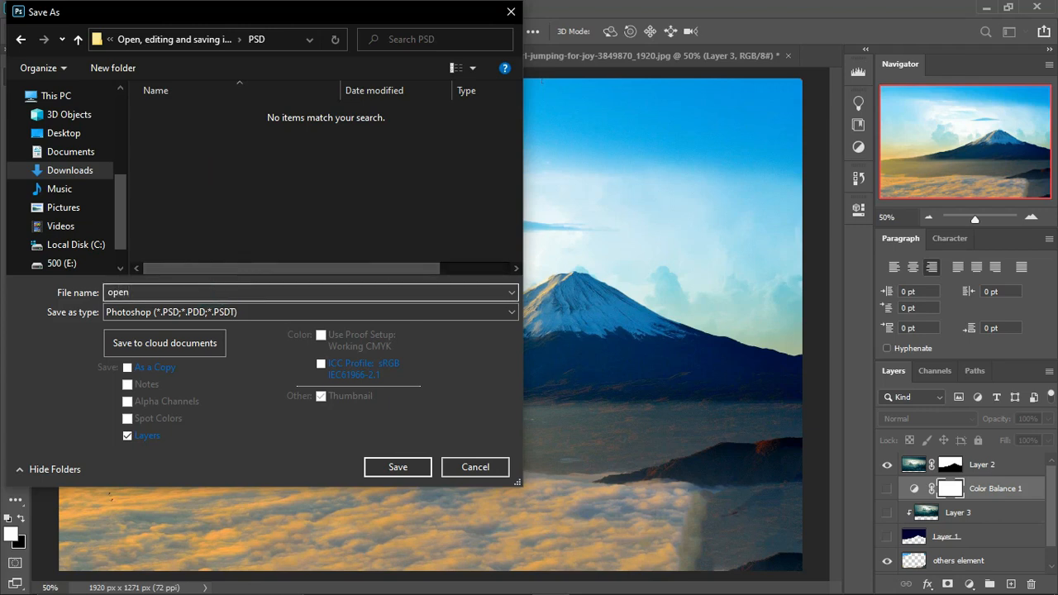
text(, edit and saving in photosho)
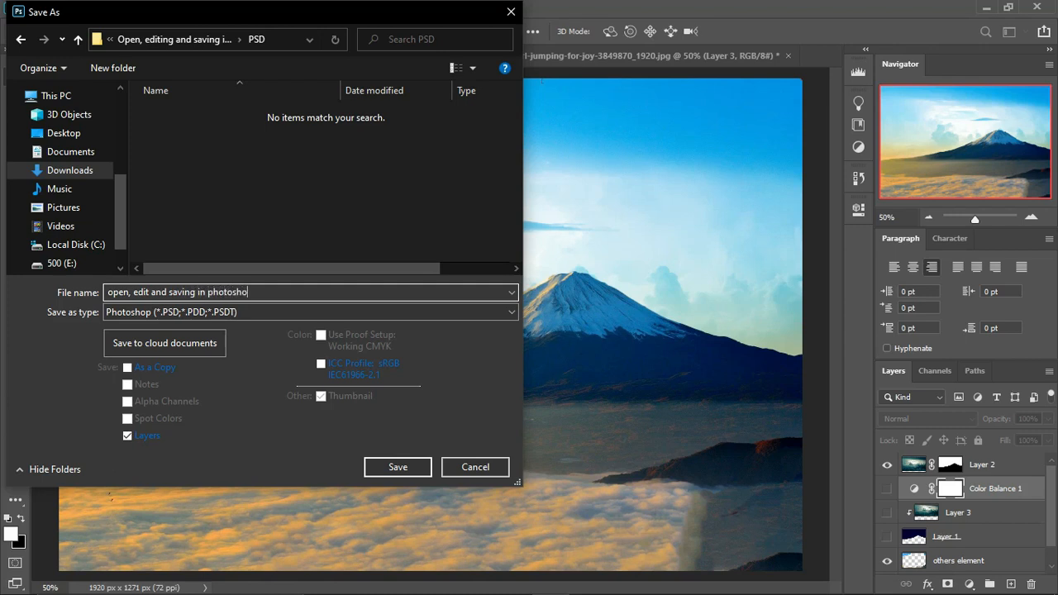
text(p)
click(406, 469)
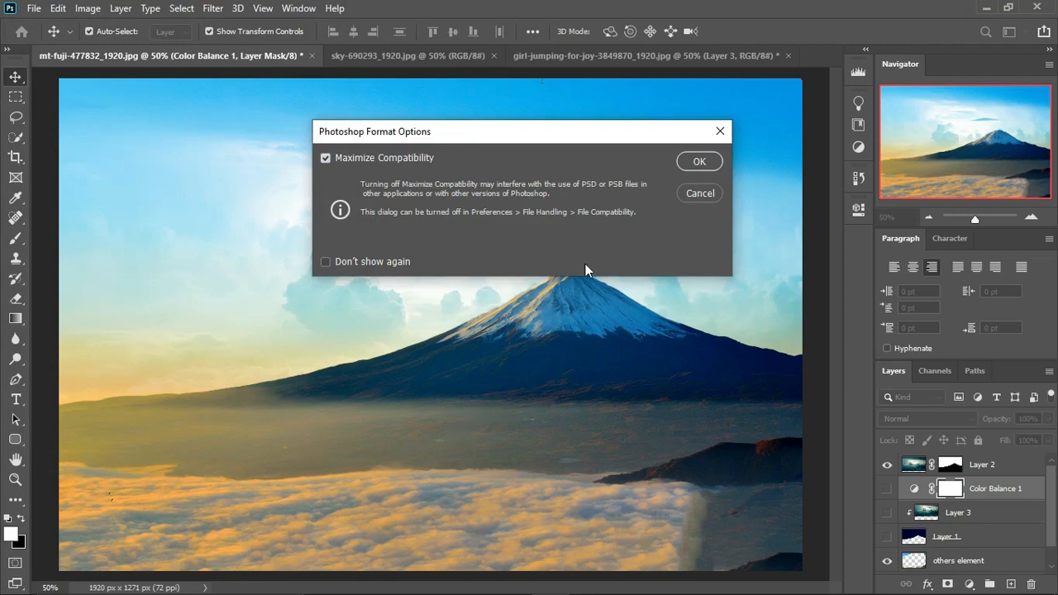
click(688, 166)
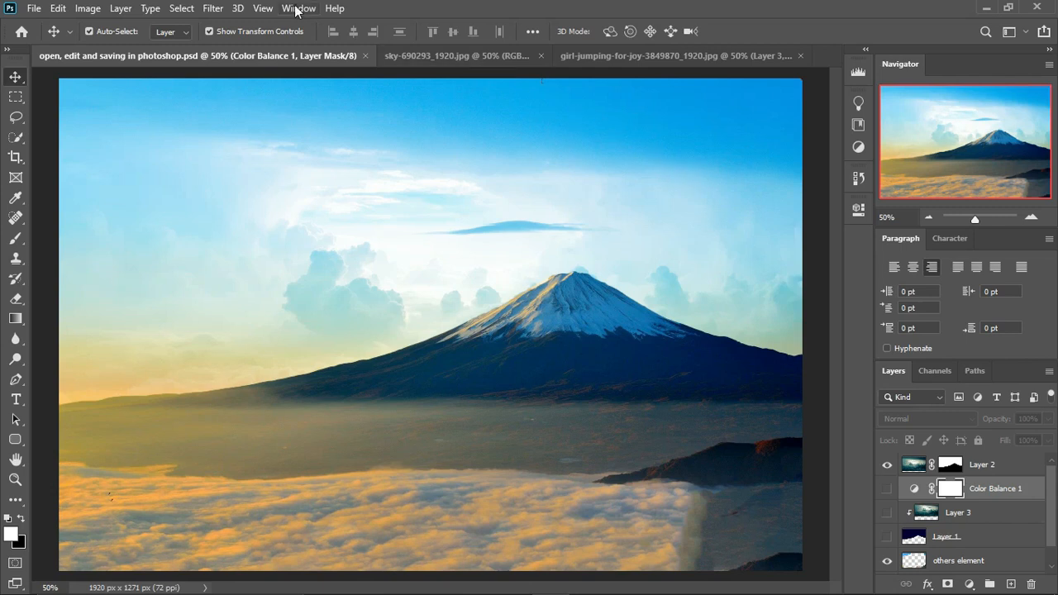
Step: Create a subfolder named "JPEG" beside the PSD folder through Save As, open it, and leave without saving another Photoshop-format copy
click(34, 8)
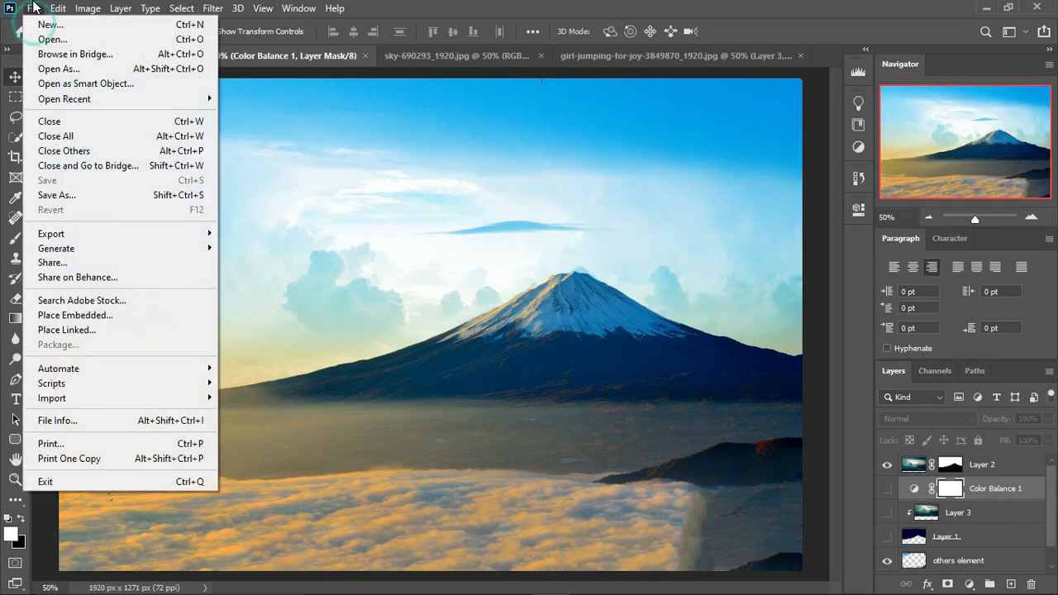
click(116, 205)
click(122, 196)
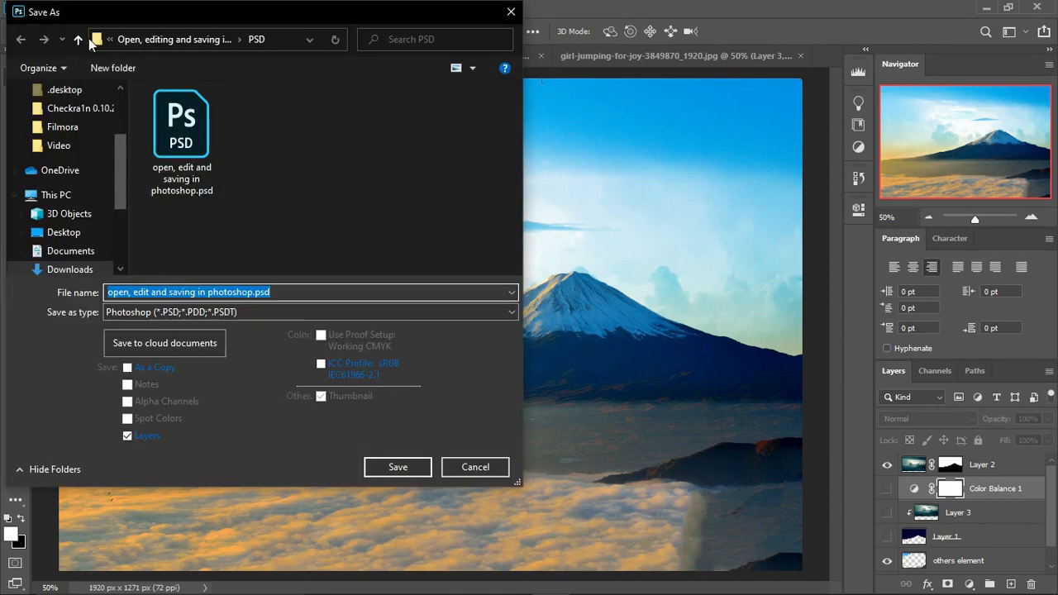
click(81, 38)
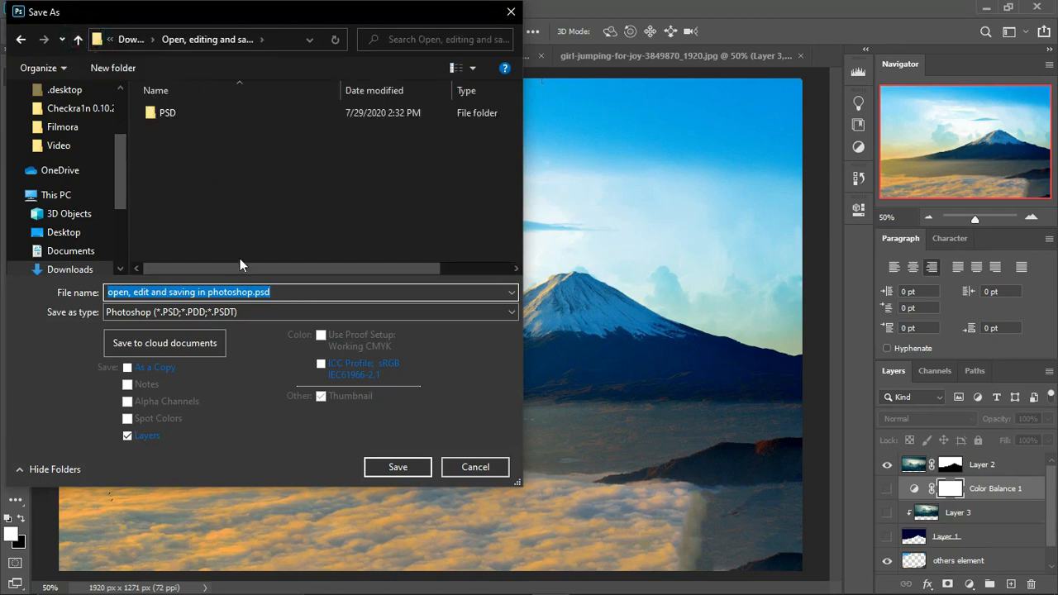
click(113, 67)
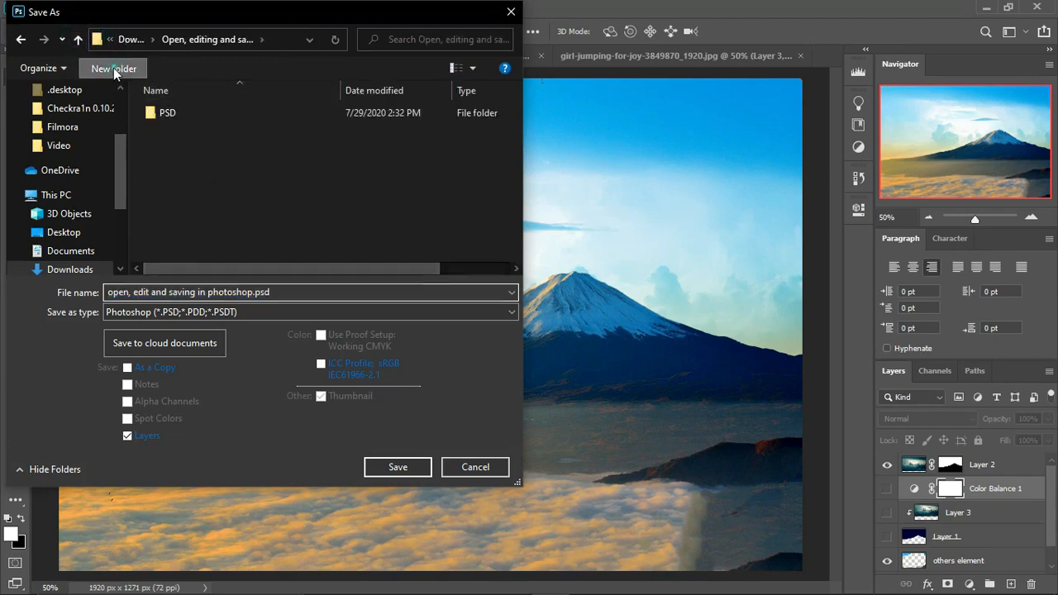
text(JPEG)
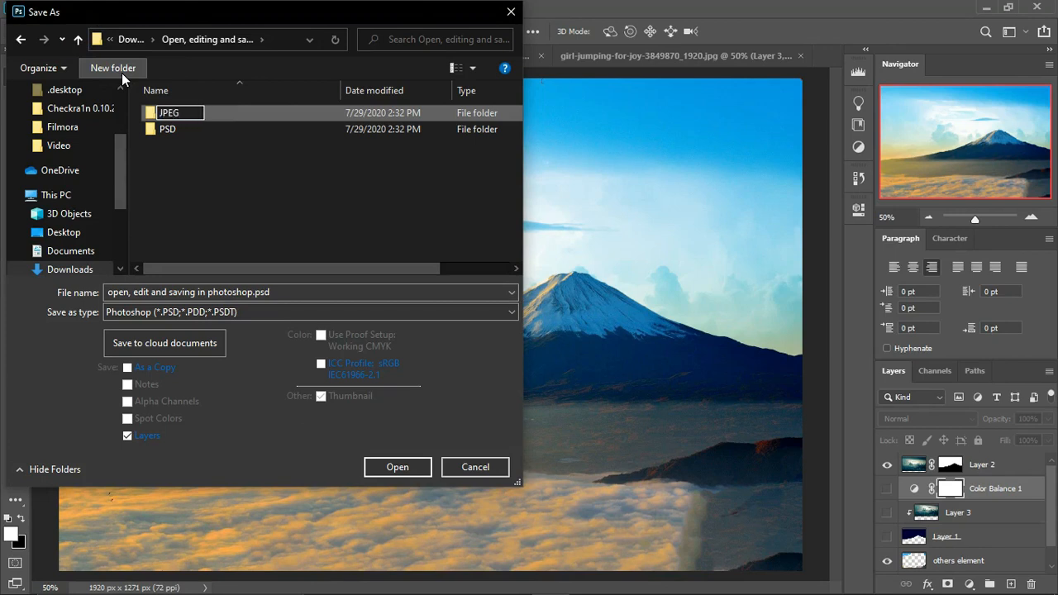
key(Return)
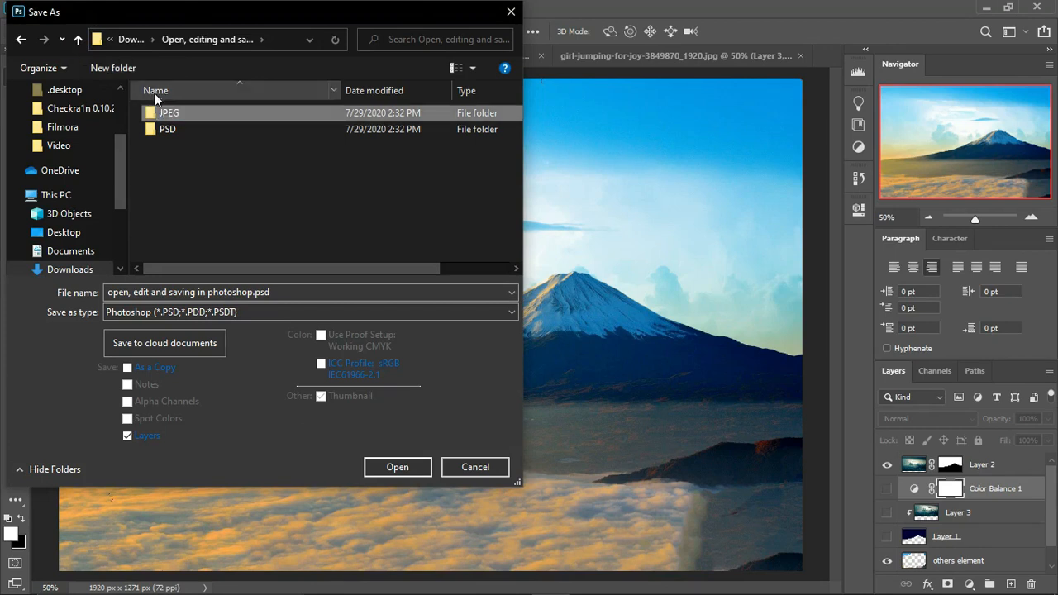
double_click(180, 113)
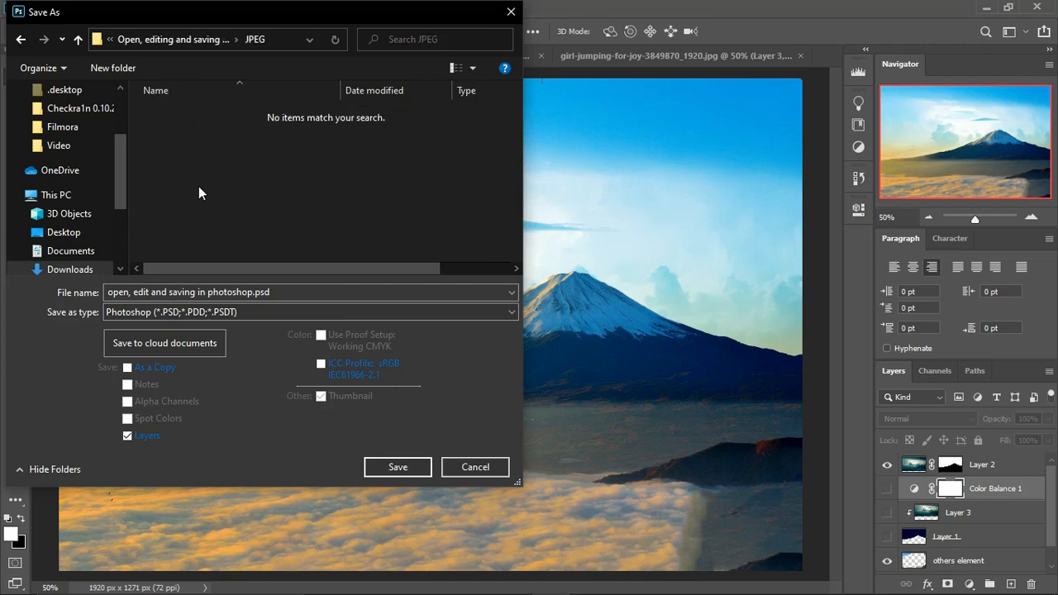
click(411, 467)
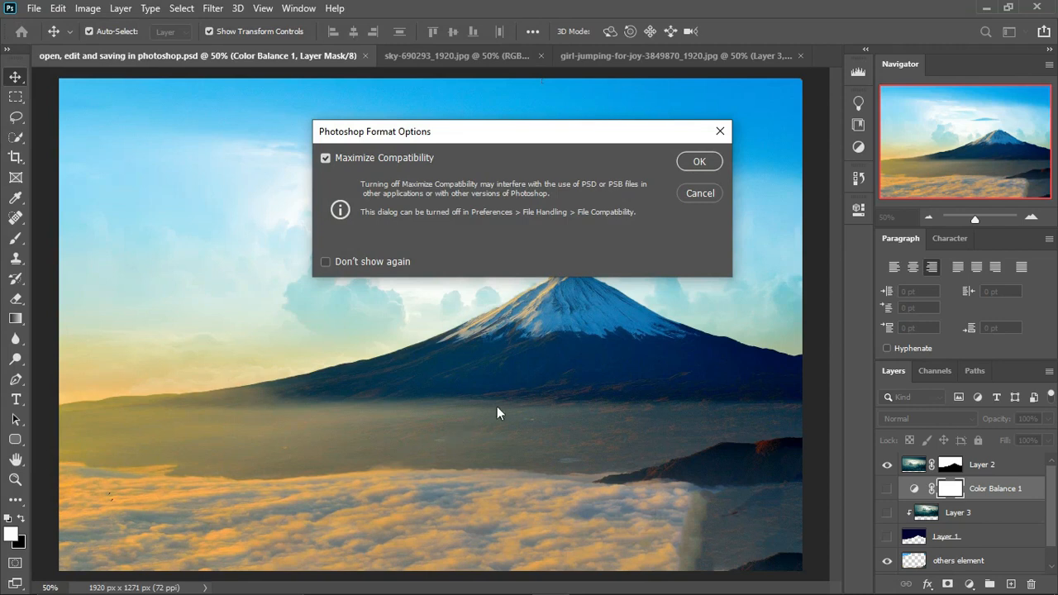
click(698, 193)
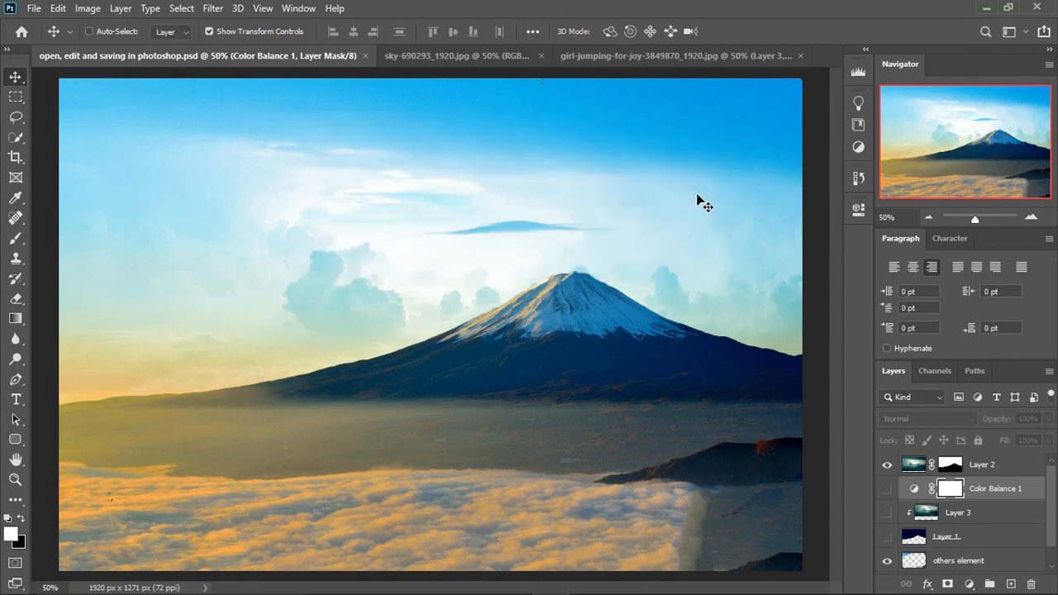
Step: Save a JPEG copy of the Mount Fuji document as "open, edit and saving in photoshop.jpg" in the JPEG folder at quality 12
key(ctrl+shift+s)
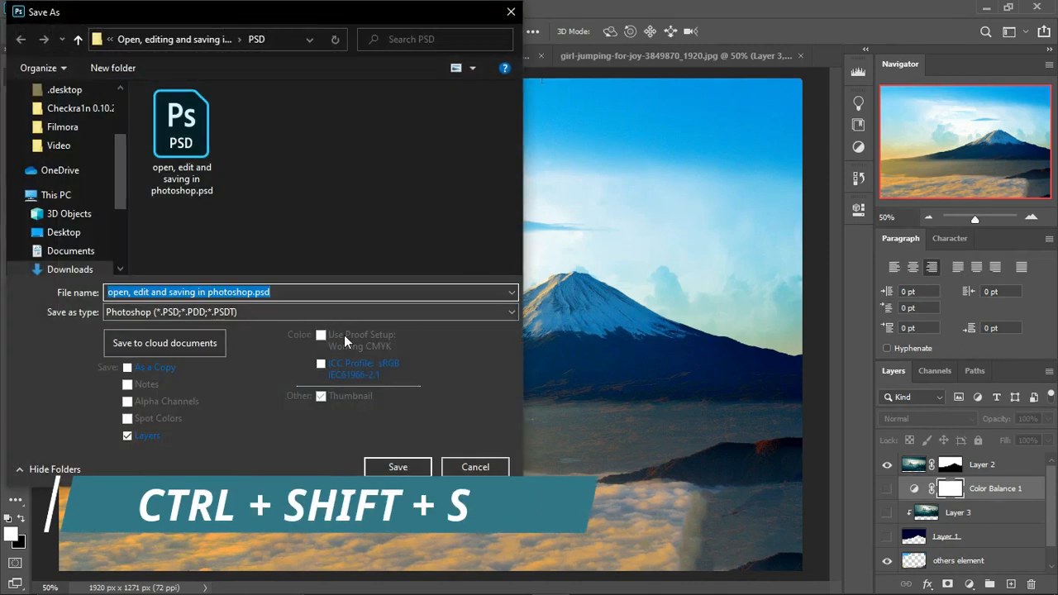
click(79, 41)
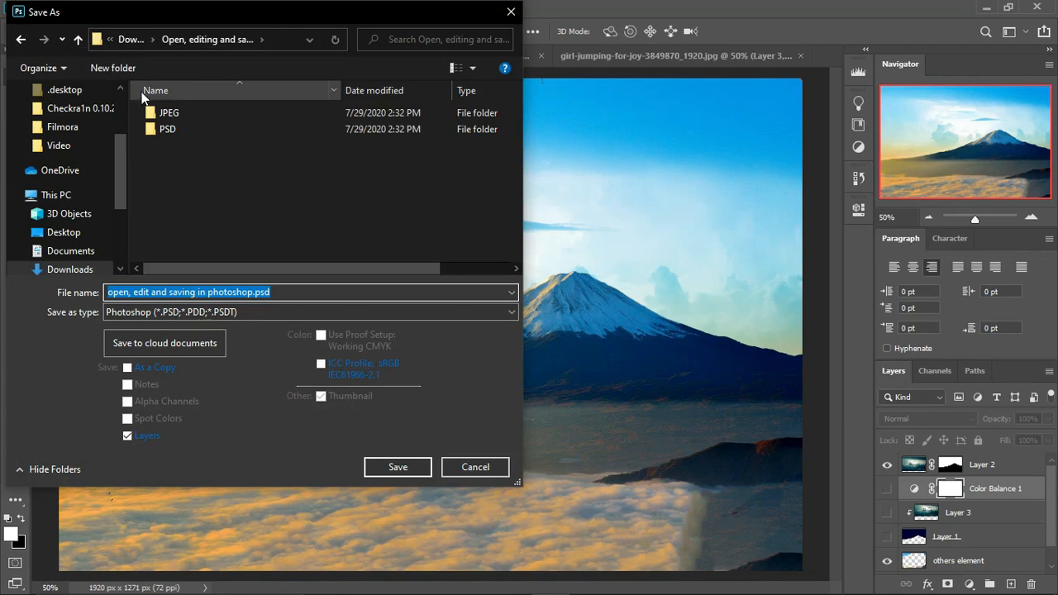
double_click(167, 113)
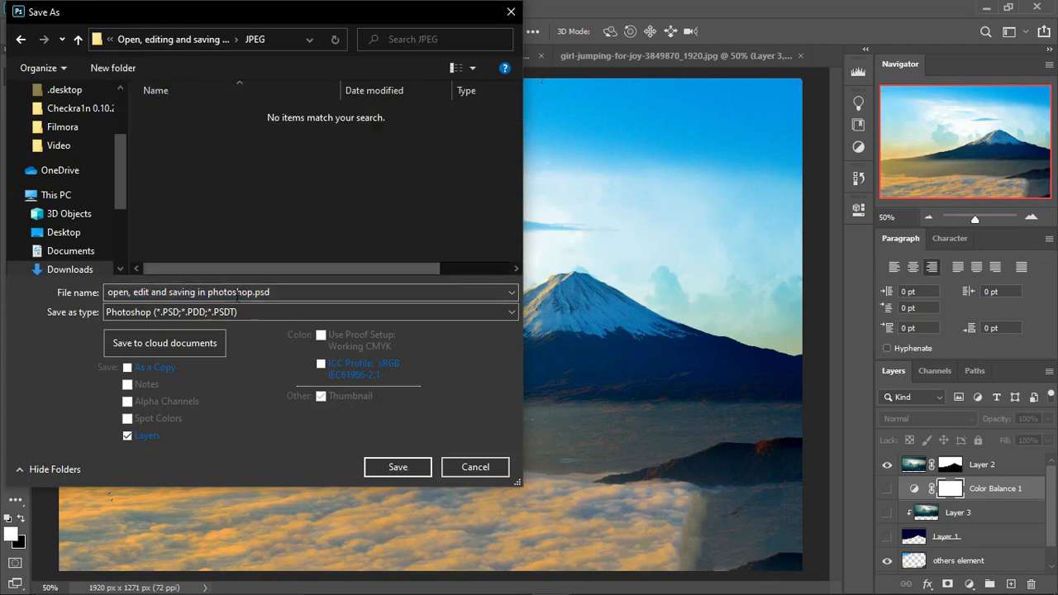
click(243, 313)
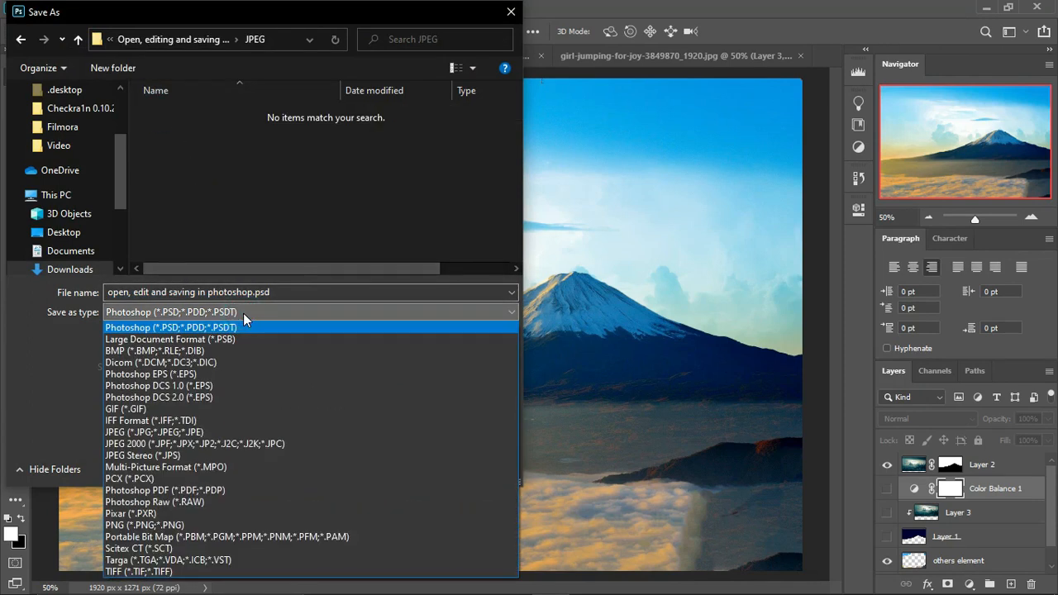
click(192, 435)
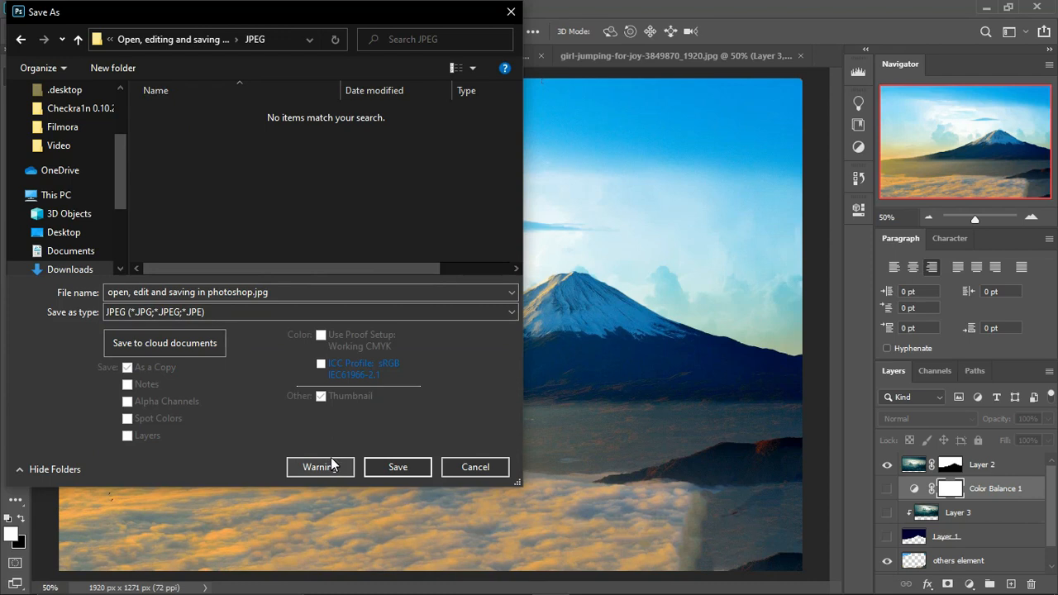
click(395, 467)
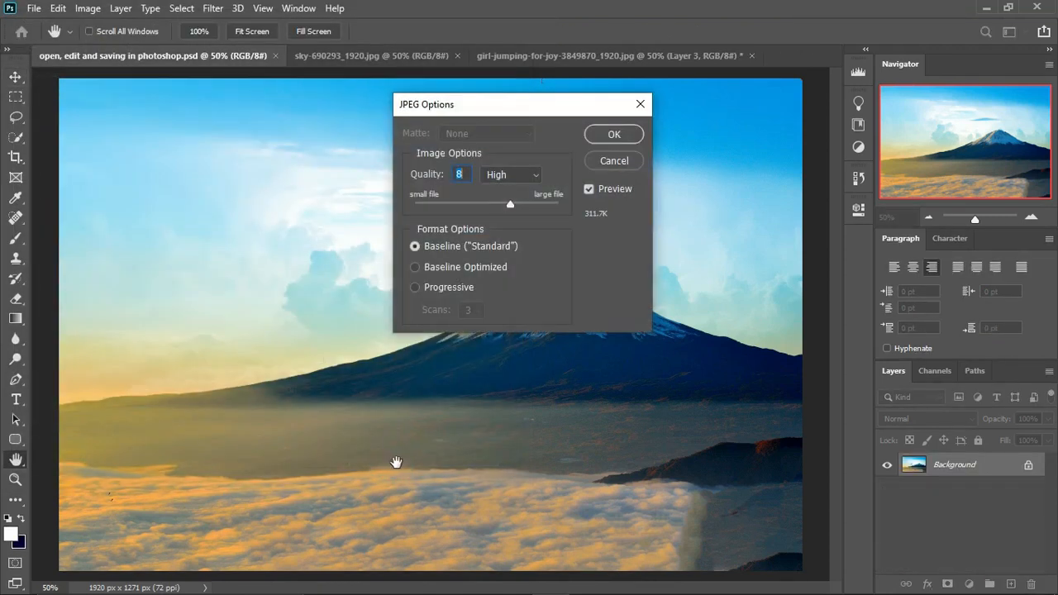
text(12)
click(623, 137)
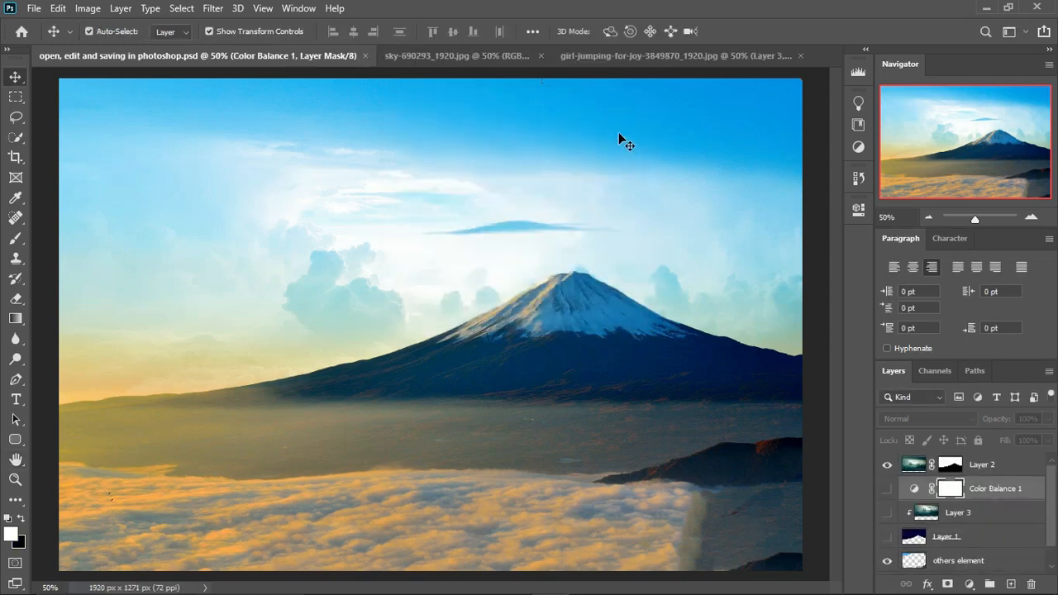
Step: Switch to the girl-jumping-for-joy document and inspect its layers by temporarily hiding the Background and sky clip layers
click(506, 58)
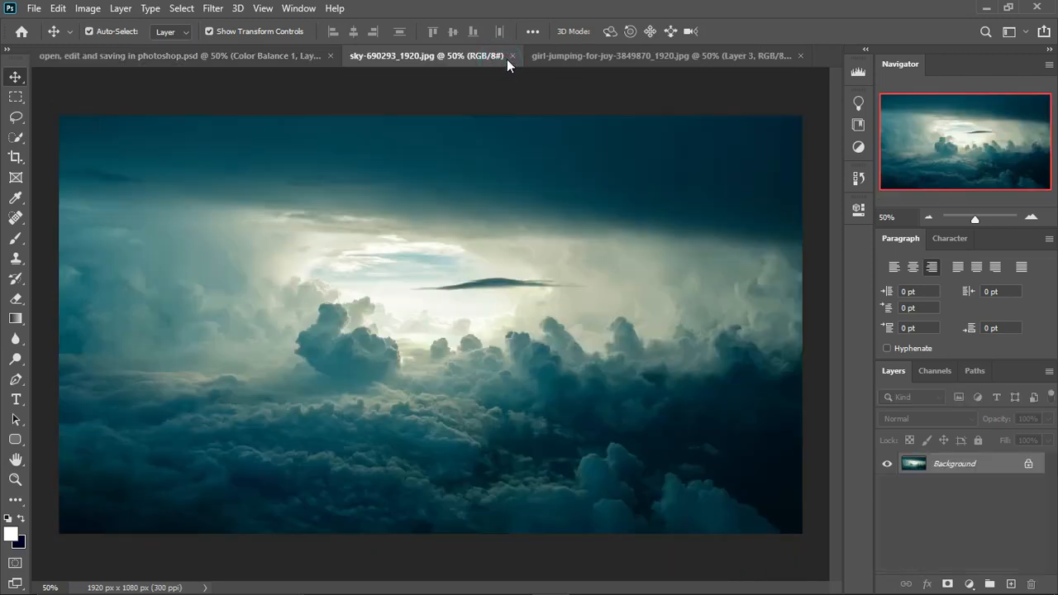
click(598, 58)
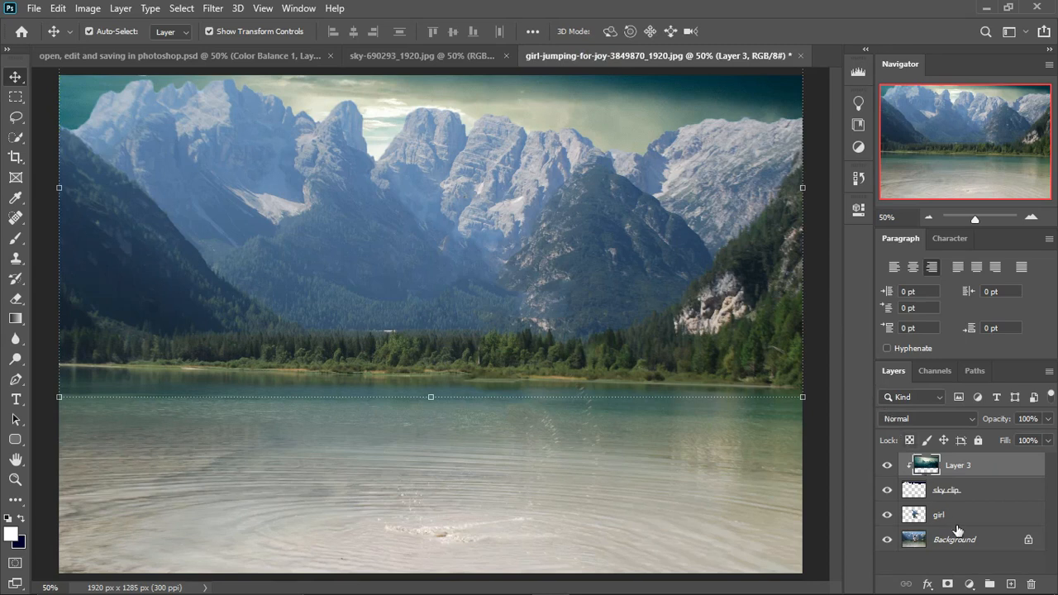
click(888, 540)
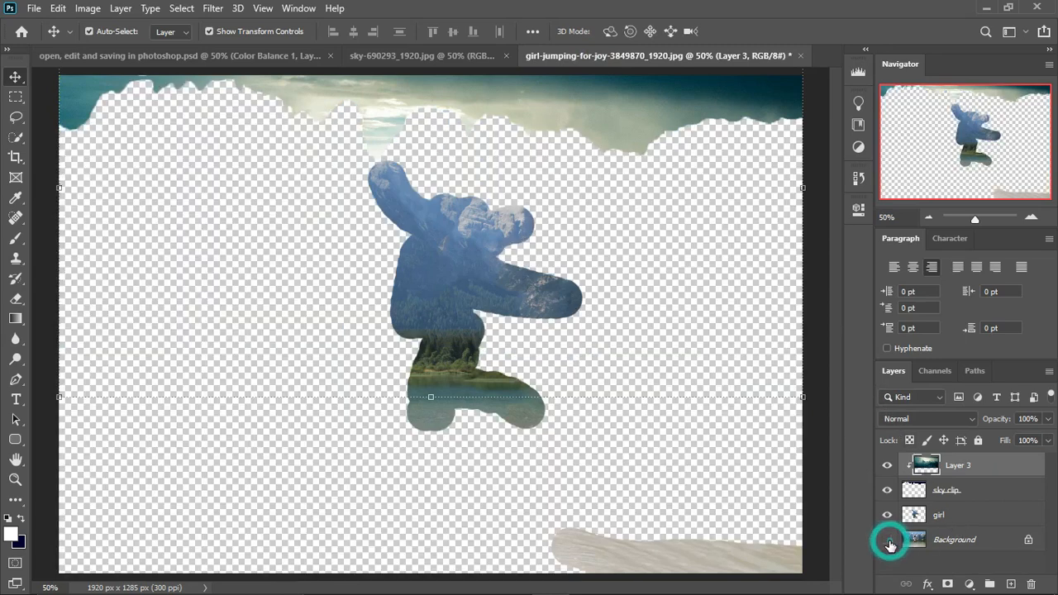
click(887, 490)
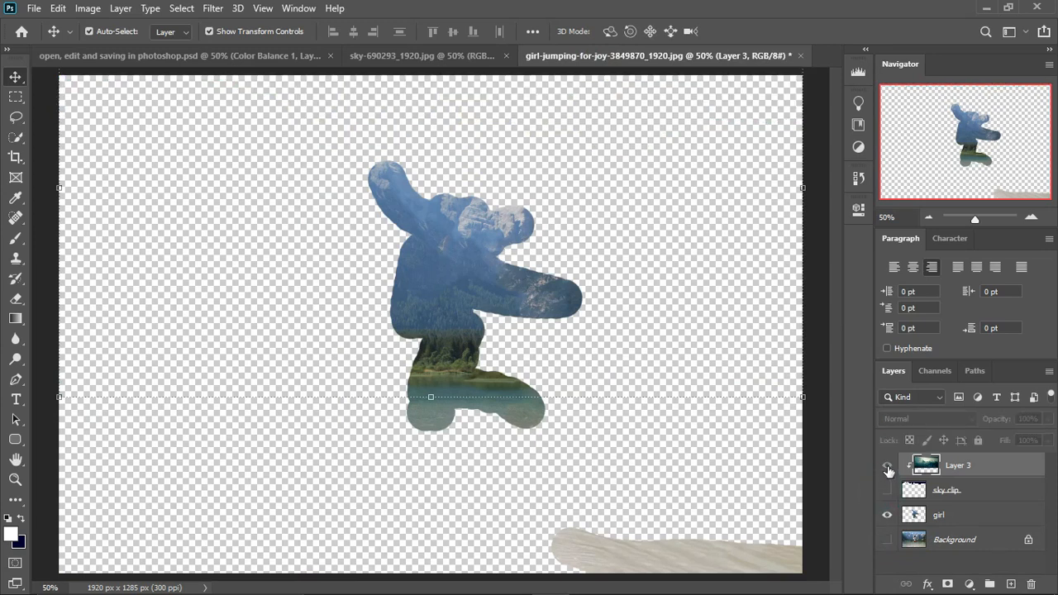
click(887, 490)
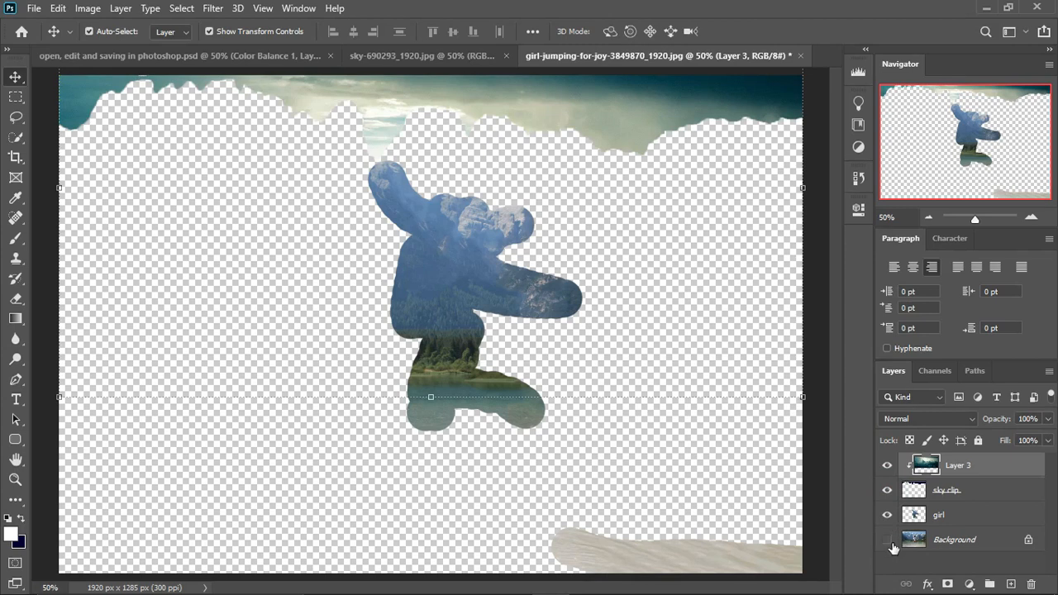
click(887, 540)
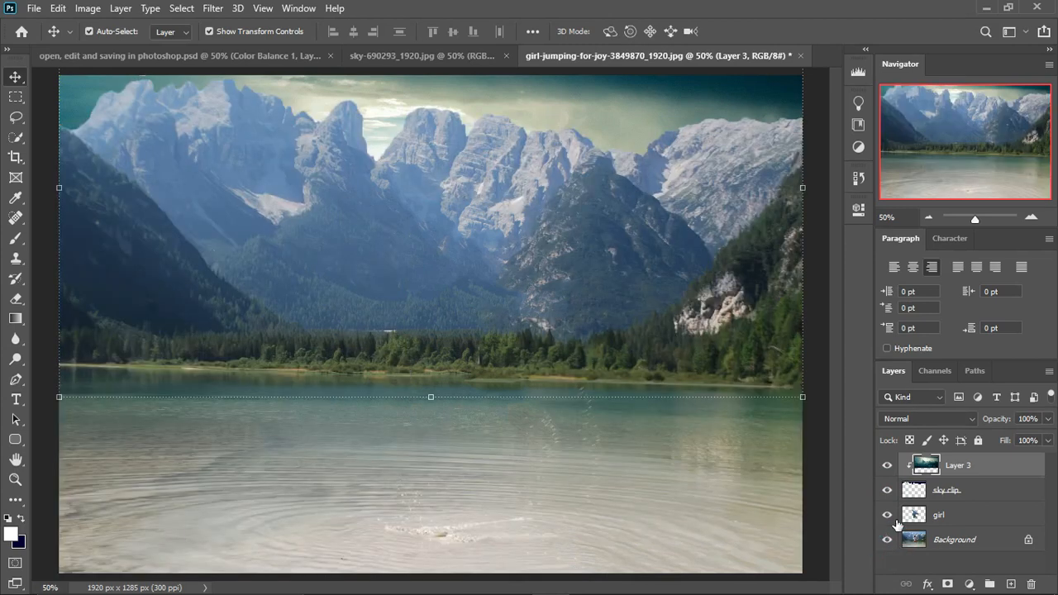
Step: Hide the girl layer to bring back the jumping girl, and select the Background layer
click(887, 516)
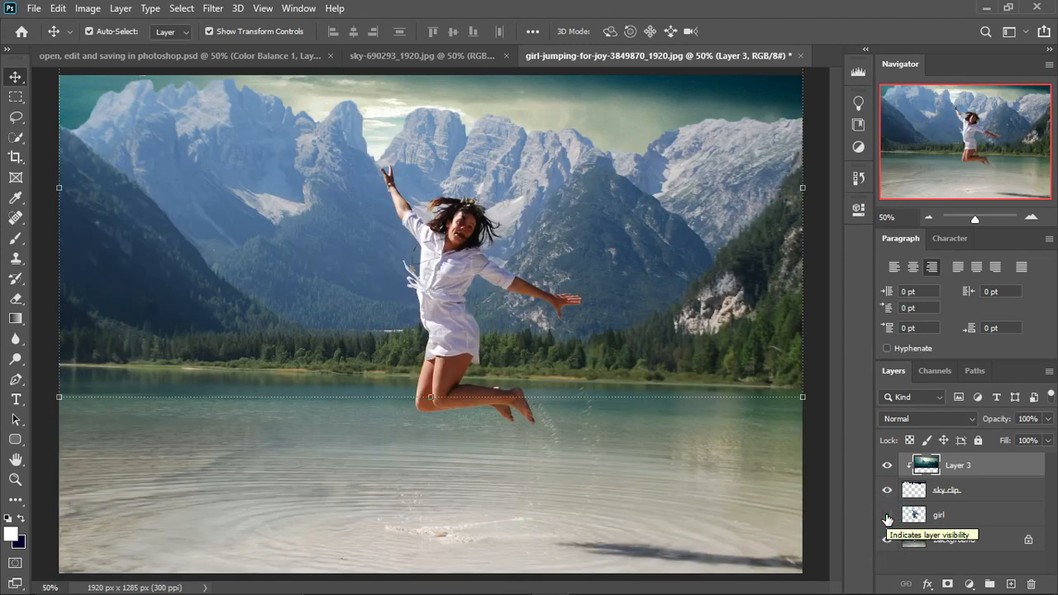
key(ctrl)
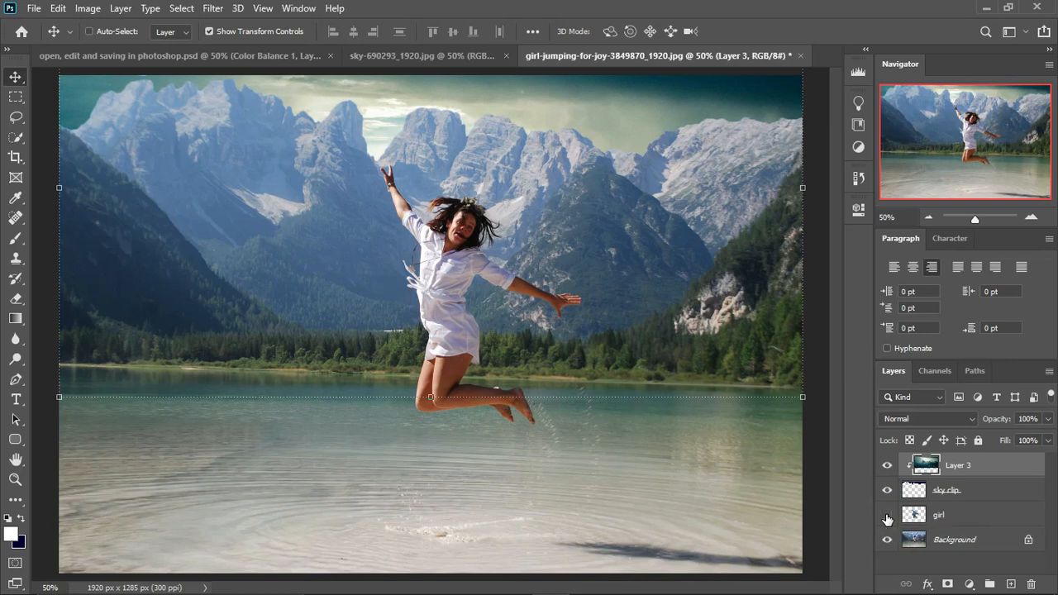
click(887, 518)
double_click(939, 514)
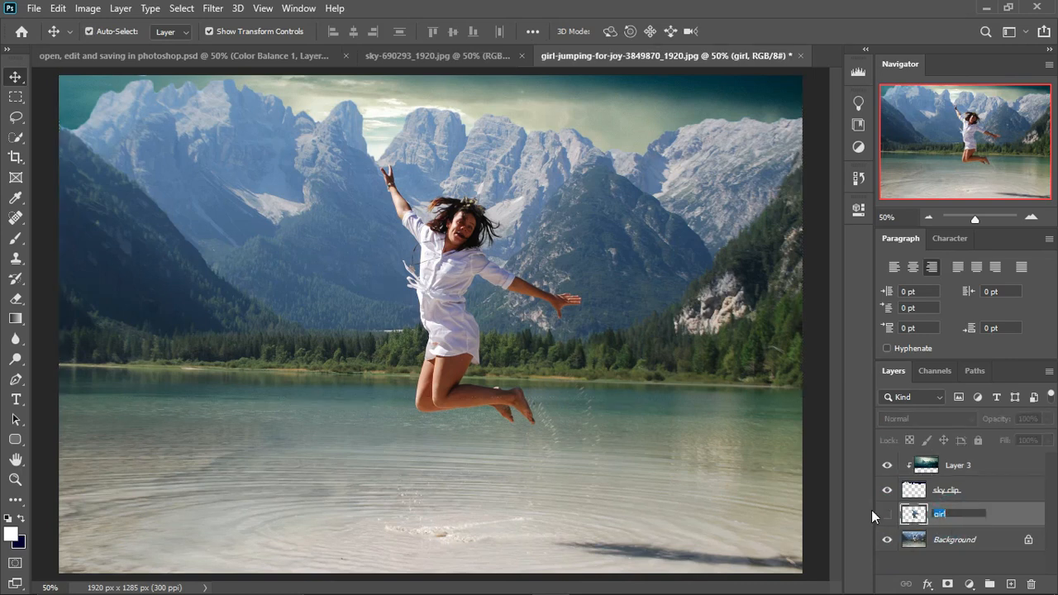
click(934, 536)
click(933, 538)
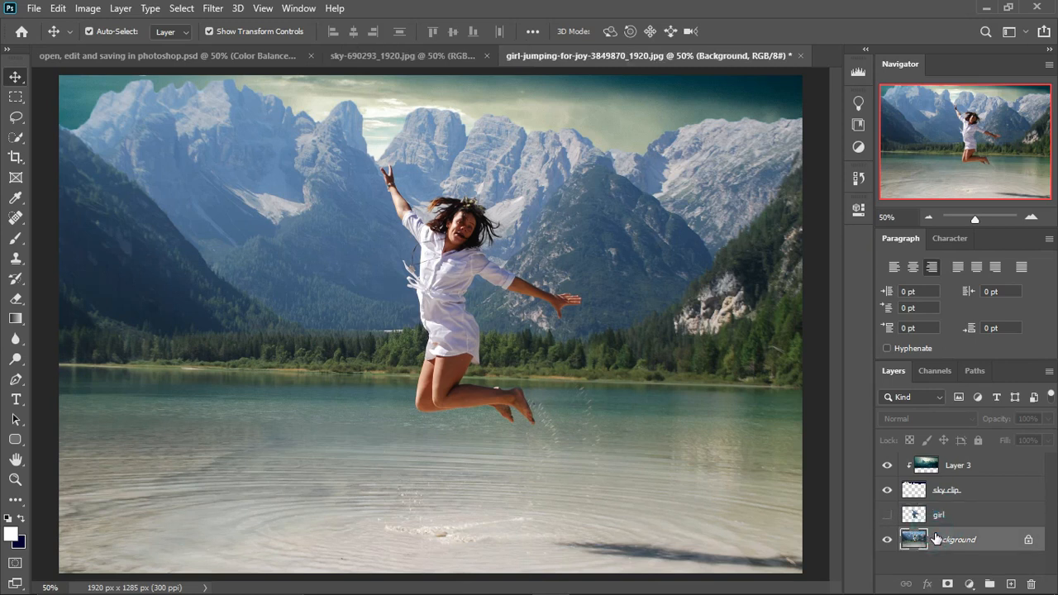